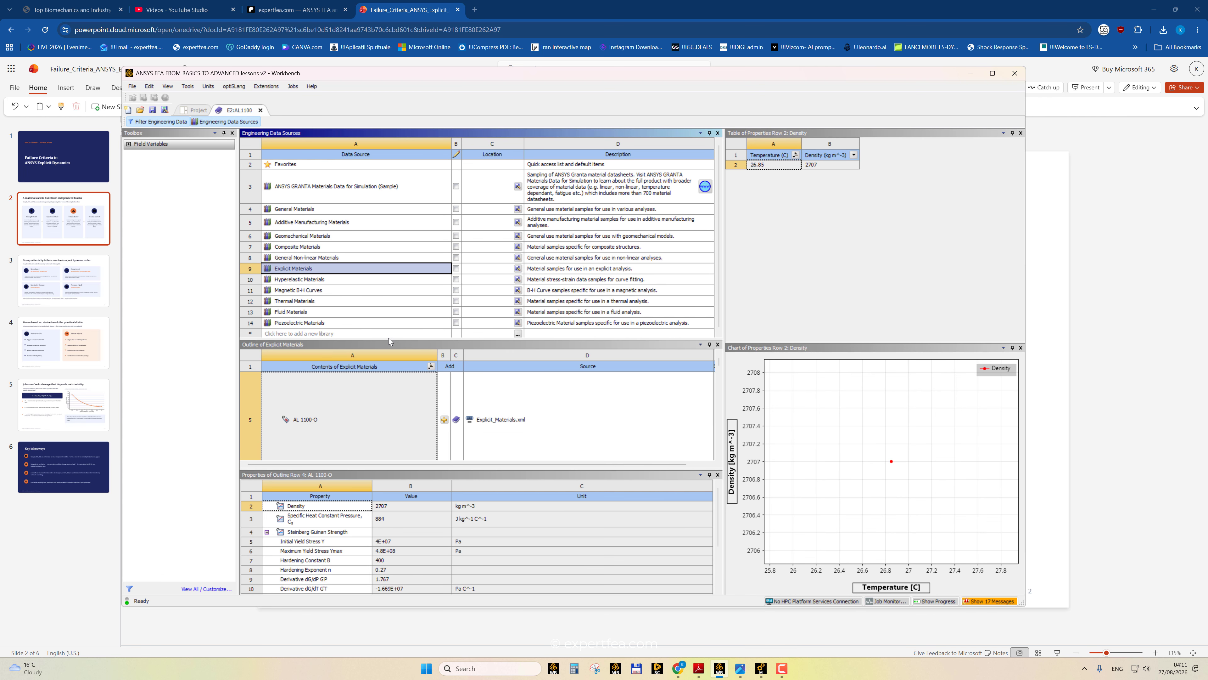
- Enlarge the property list of the explicit material AL 1100-O and collapse its Steinberg Guinan Strength and Shock EOS Linear groups
{"action": "left_click_drag", "start_coordinate": [389, 339], "coordinate": [386, 294]}
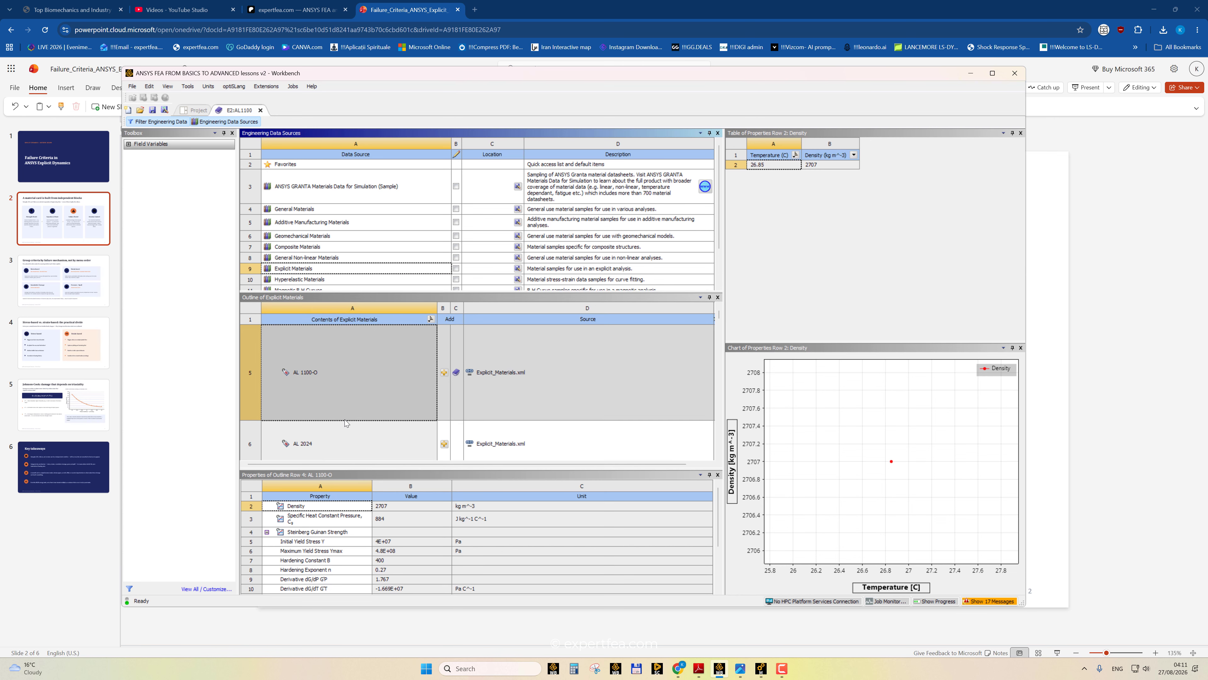
{"action": "left_click", "coordinate": [337, 380]}
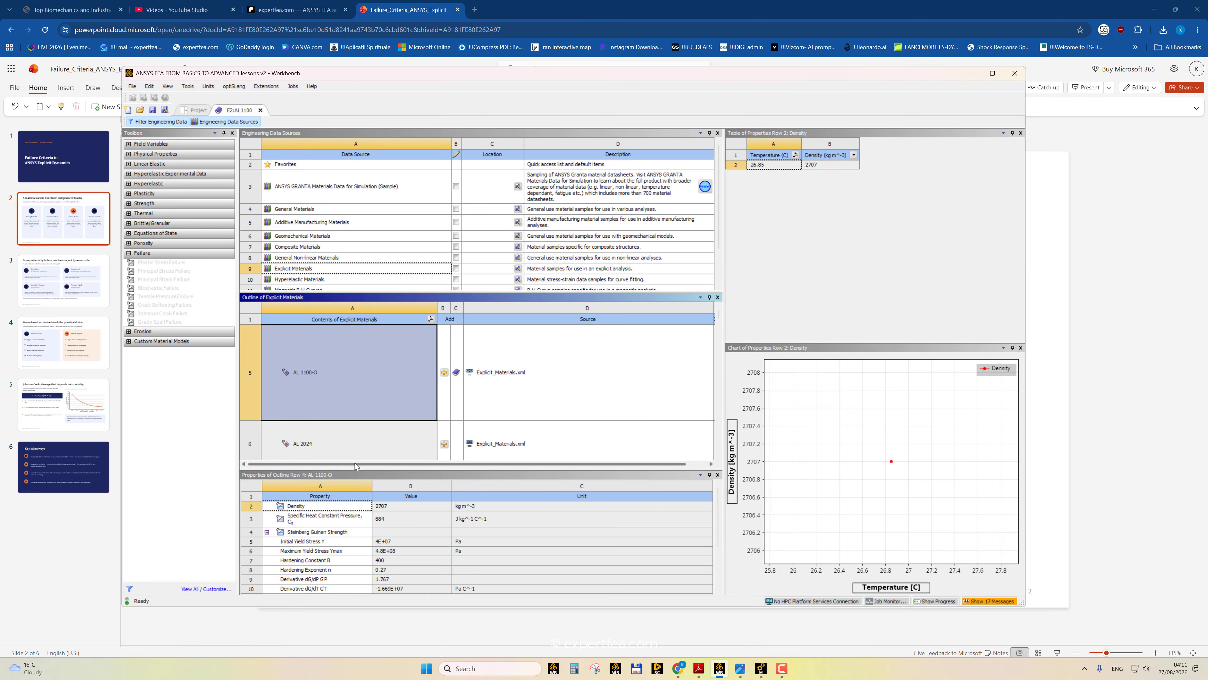
{"action": "left_click_drag", "start_coordinate": [353, 469], "coordinate": [353, 395]}
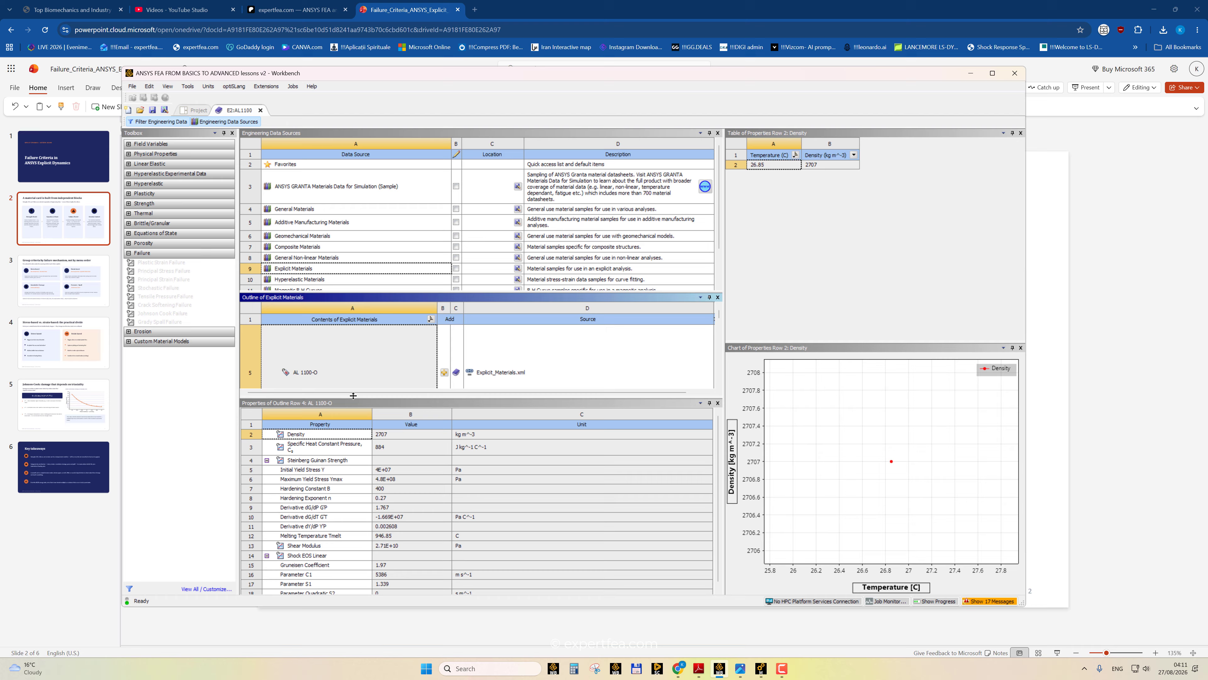
{"action": "left_click", "coordinate": [266, 460]}
{"action": "left_click", "coordinate": [267, 473]}
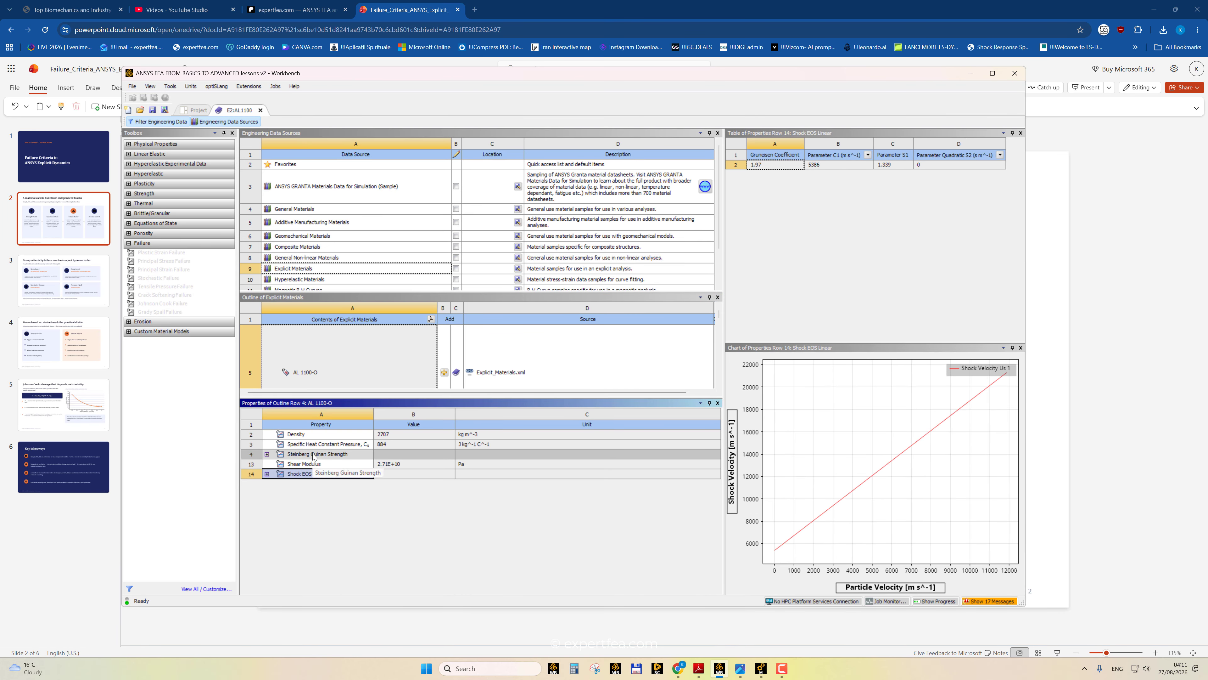
- Plot the Steinberg Guinan Strength curves of AL 1100-O in a maximized window with a widened chart area
{"action": "left_click", "coordinate": [314, 456]}
{"action": "mouse_move", "coordinate": [988, 424]}
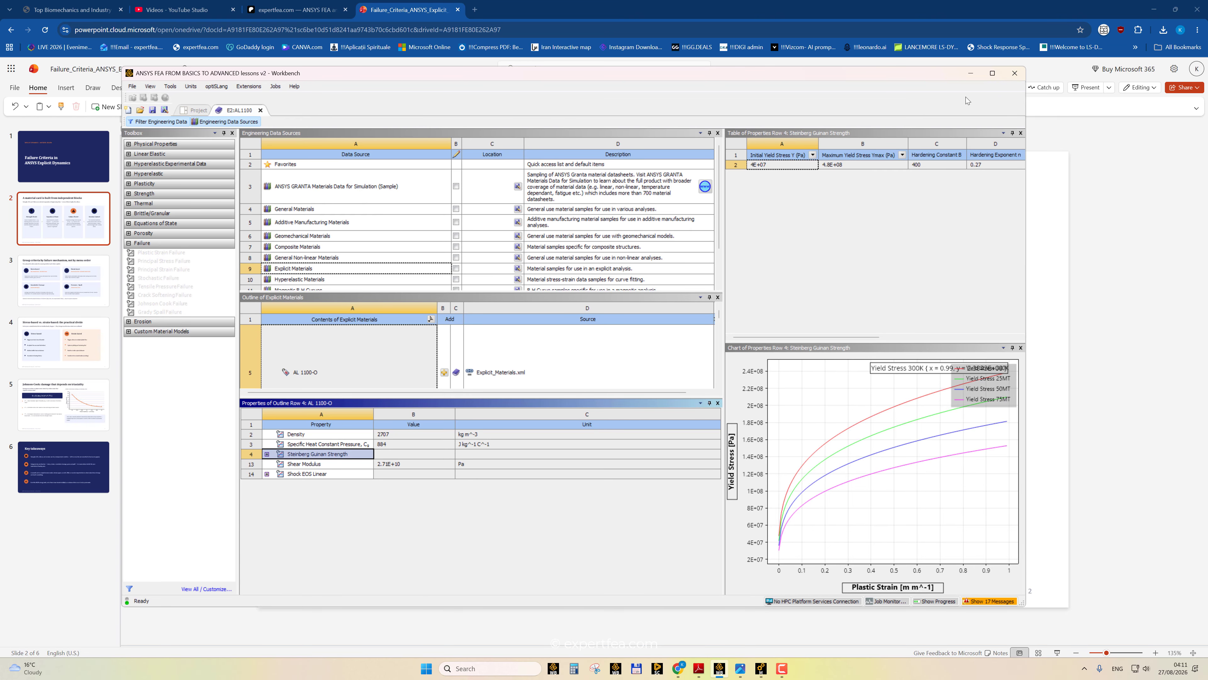
{"action": "left_click", "coordinate": [993, 72]}
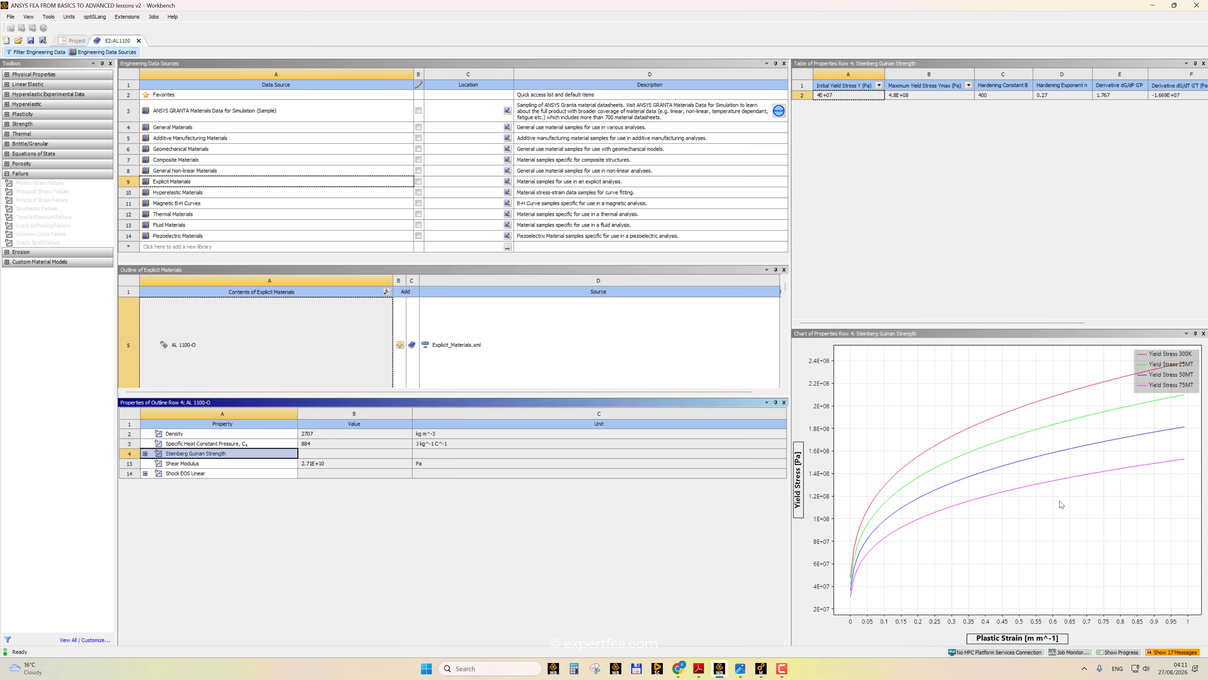
{"action": "left_click_drag", "start_coordinate": [789, 464], "coordinate": [701, 474]}
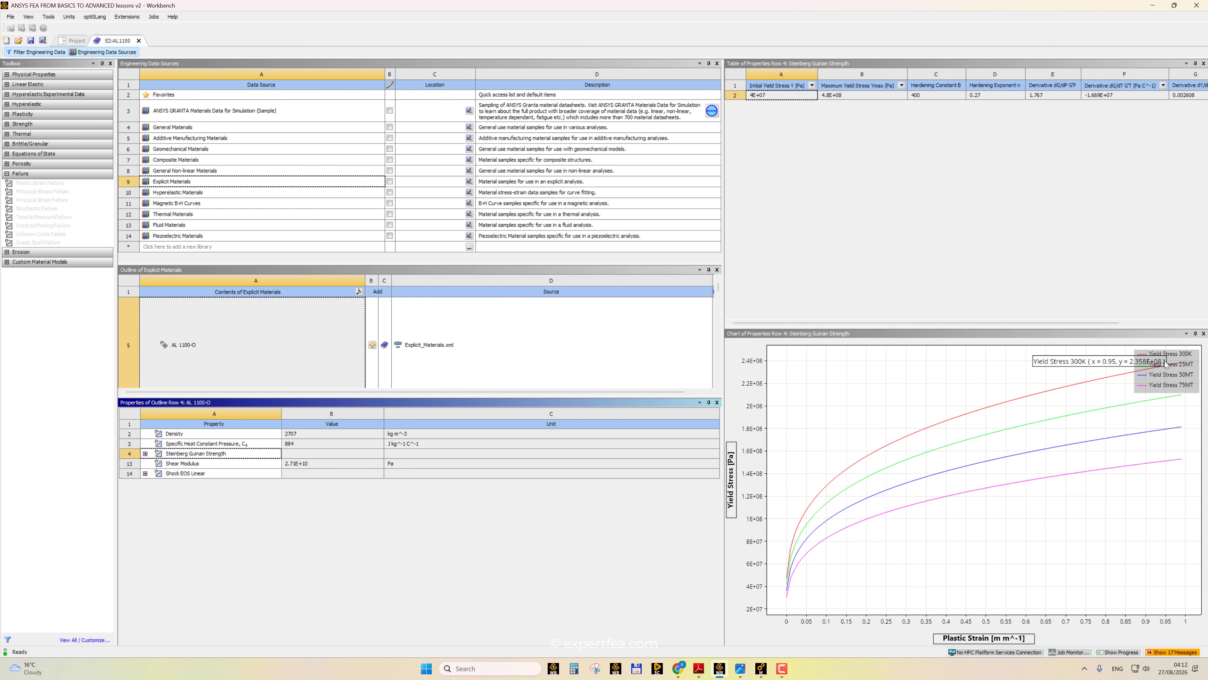
- Review the Steinberg Guinan Strength and Shock EOS Linear parameters of AL 1100-O, and collapse both groups again
{"action": "left_click", "coordinate": [145, 453]}
{"action": "left_click", "coordinate": [145, 549]}
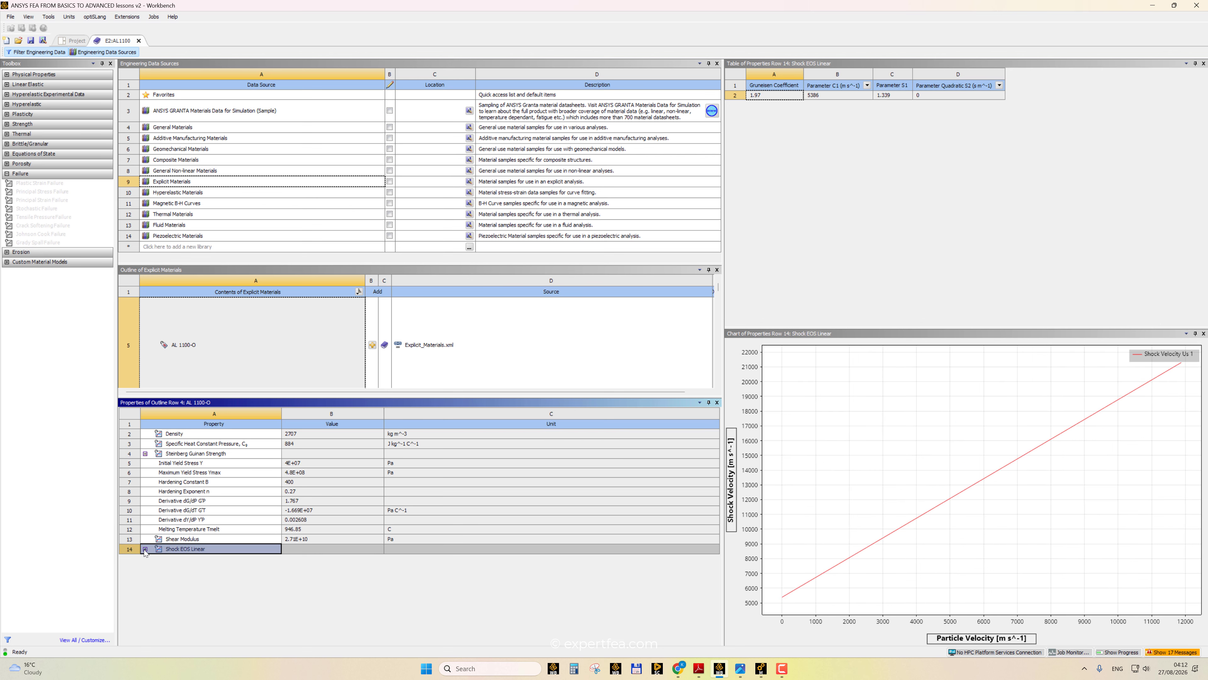
{"action": "left_click", "coordinate": [145, 549]}
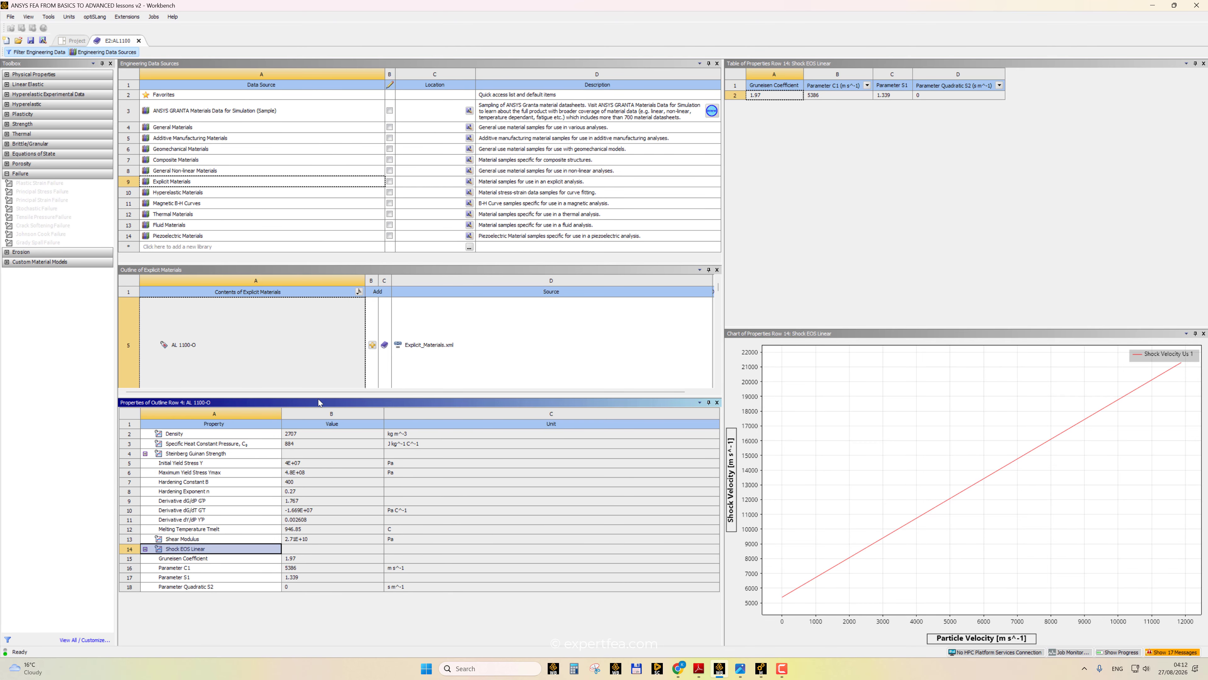
{"action": "left_click_drag", "start_coordinate": [318, 396], "coordinate": [317, 431]}
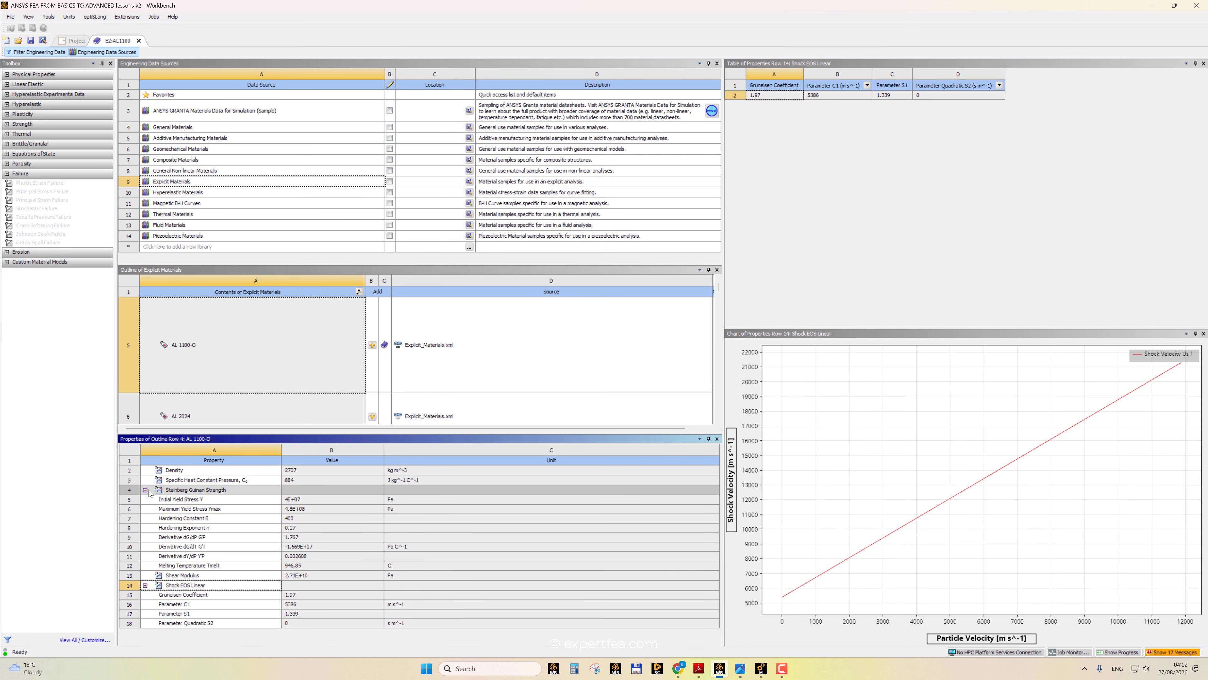
{"action": "double_click", "coordinate": [161, 489]}
{"action": "double_click", "coordinate": [162, 509]}
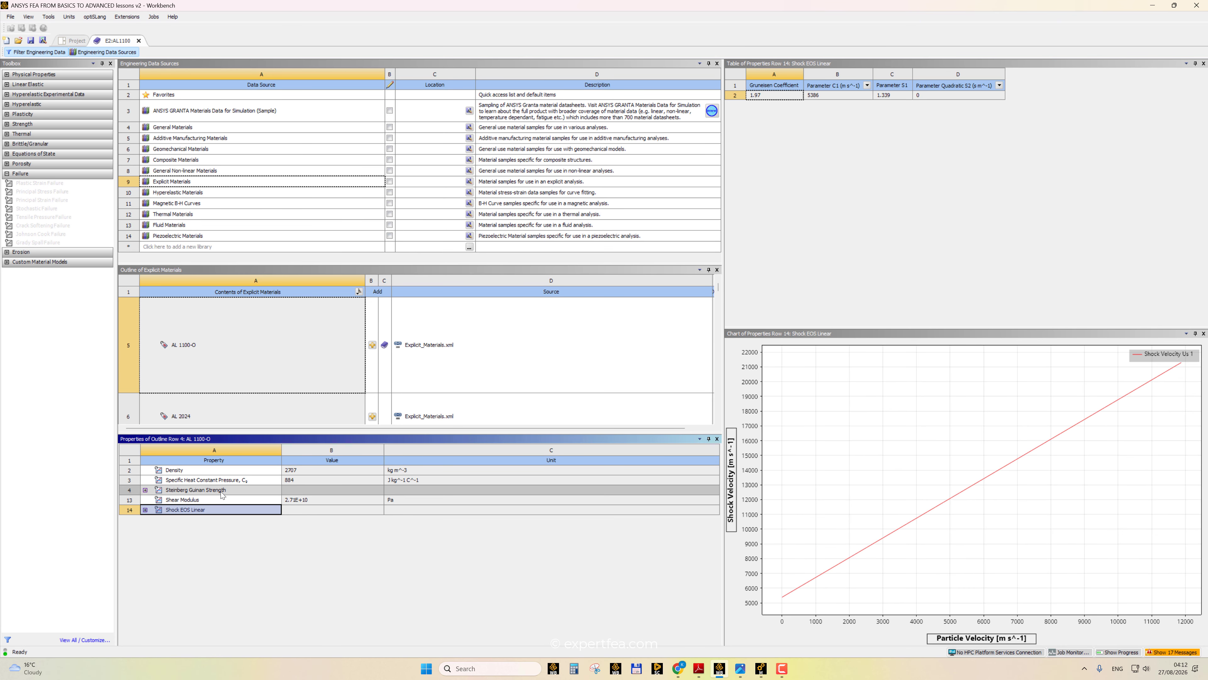
- Check which property models are defined for the explicit materials AL 2024 and AL 6061-T6
{"action": "left_click", "coordinate": [195, 417]}
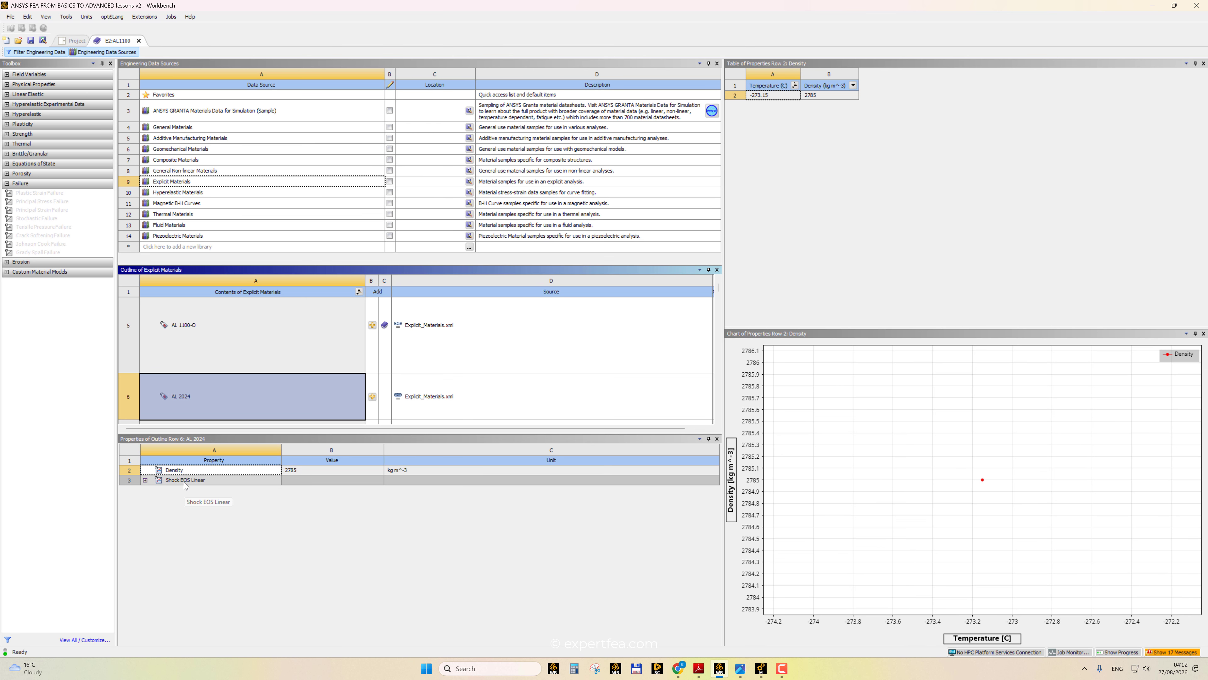
{"action": "scroll", "coordinate": [207, 388], "scroll_direction": "down", "scroll_amount": 1}
{"action": "left_click", "coordinate": [198, 328]}
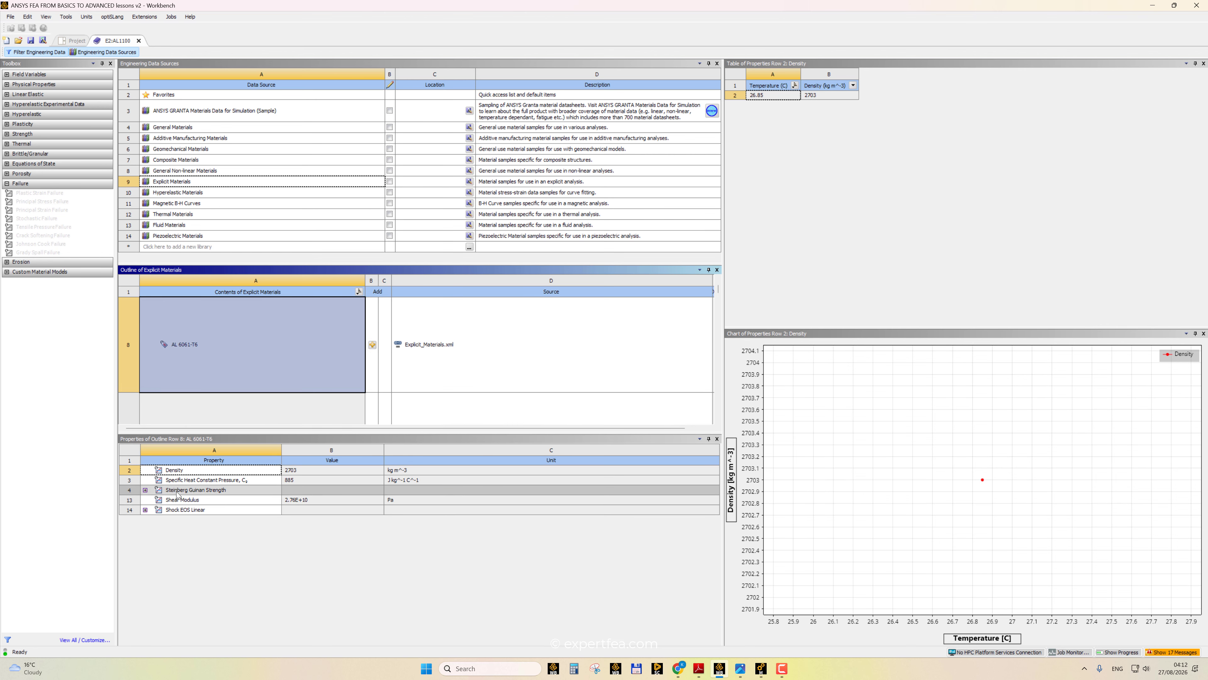
- Examine the properties of the explicit material AL 7039, including its Johnson Cook Strength curves
{"action": "left_click", "coordinate": [199, 398]}
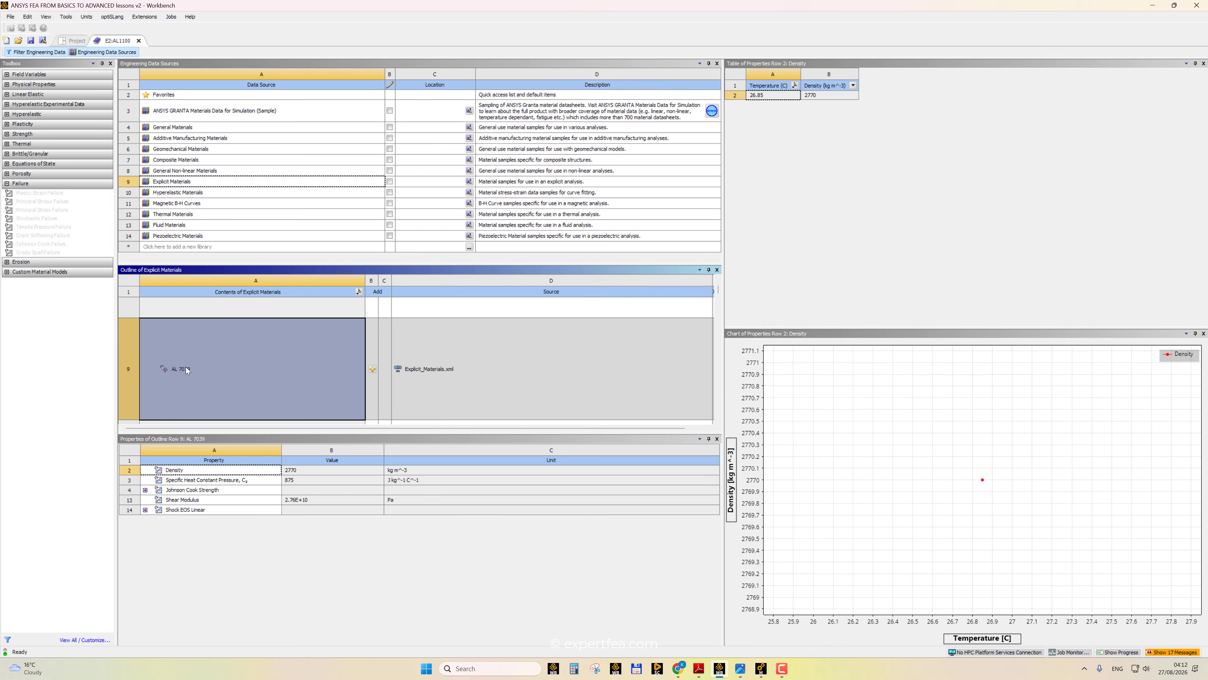
{"action": "left_click", "coordinate": [194, 493]}
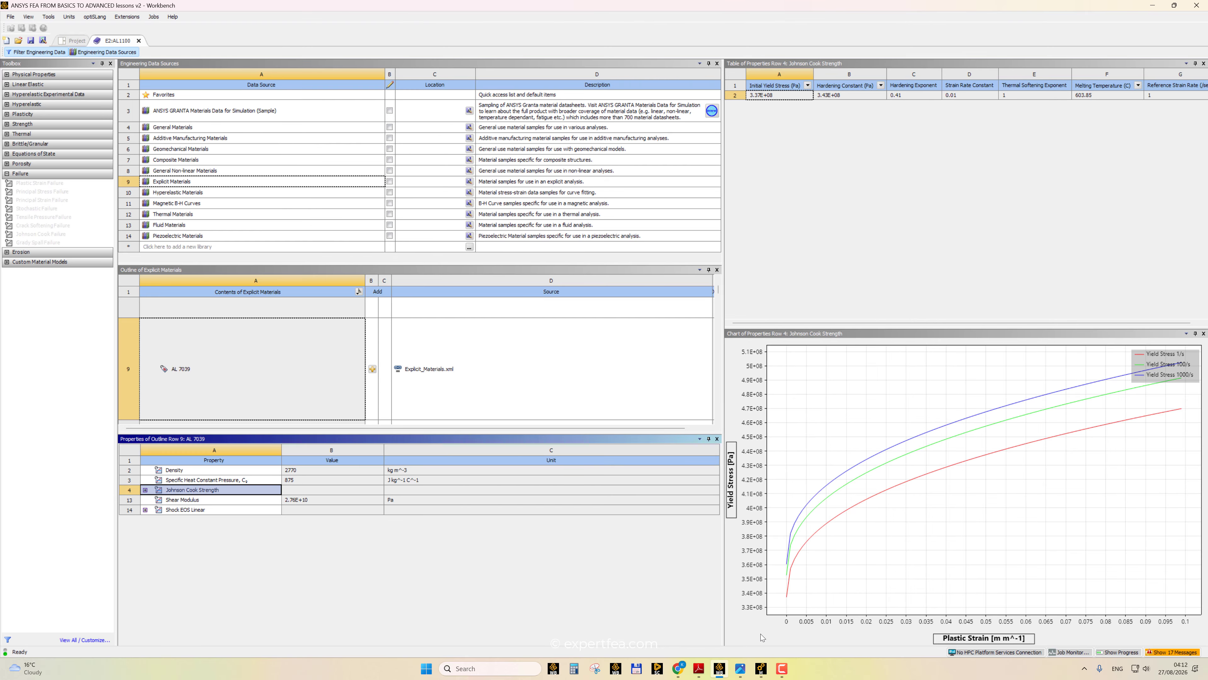
{"action": "left_click", "coordinate": [186, 509]}
{"action": "left_click", "coordinate": [209, 491]}
- Switch to the PowerPoint presentation in the browser and review the Strength Model, Equation of State and Failure Model headings on slide 2
{"action": "left_click", "coordinate": [678, 668]}
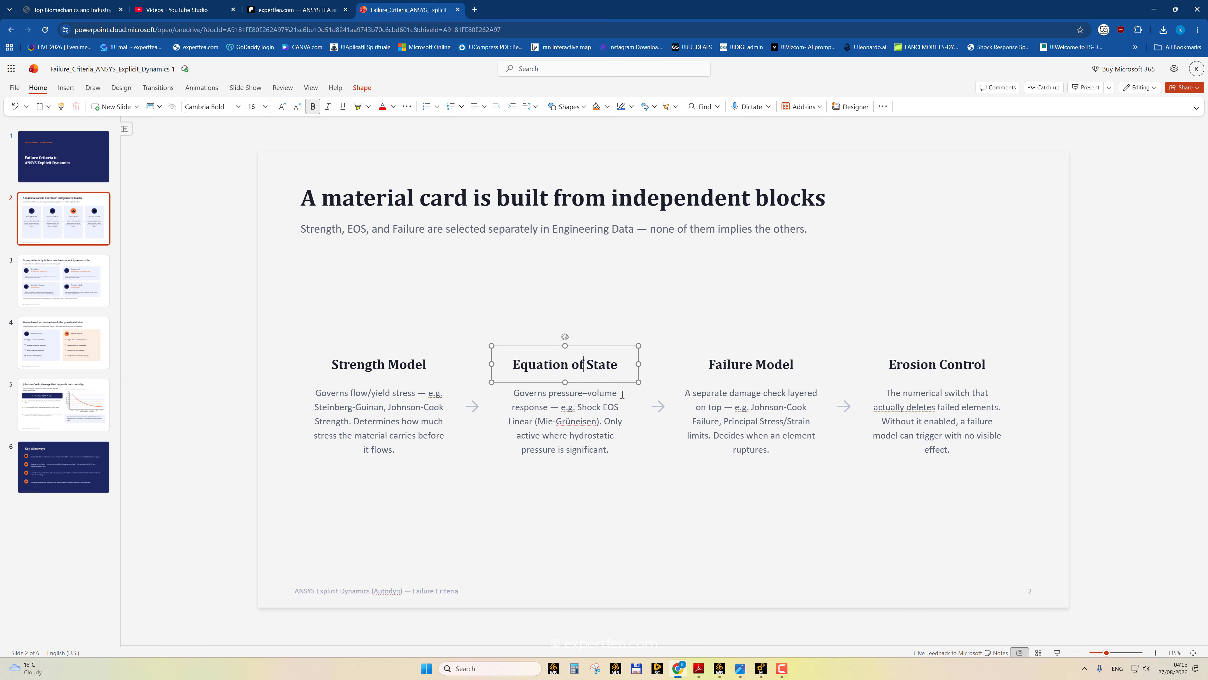
{"action": "left_click", "coordinate": [377, 364]}
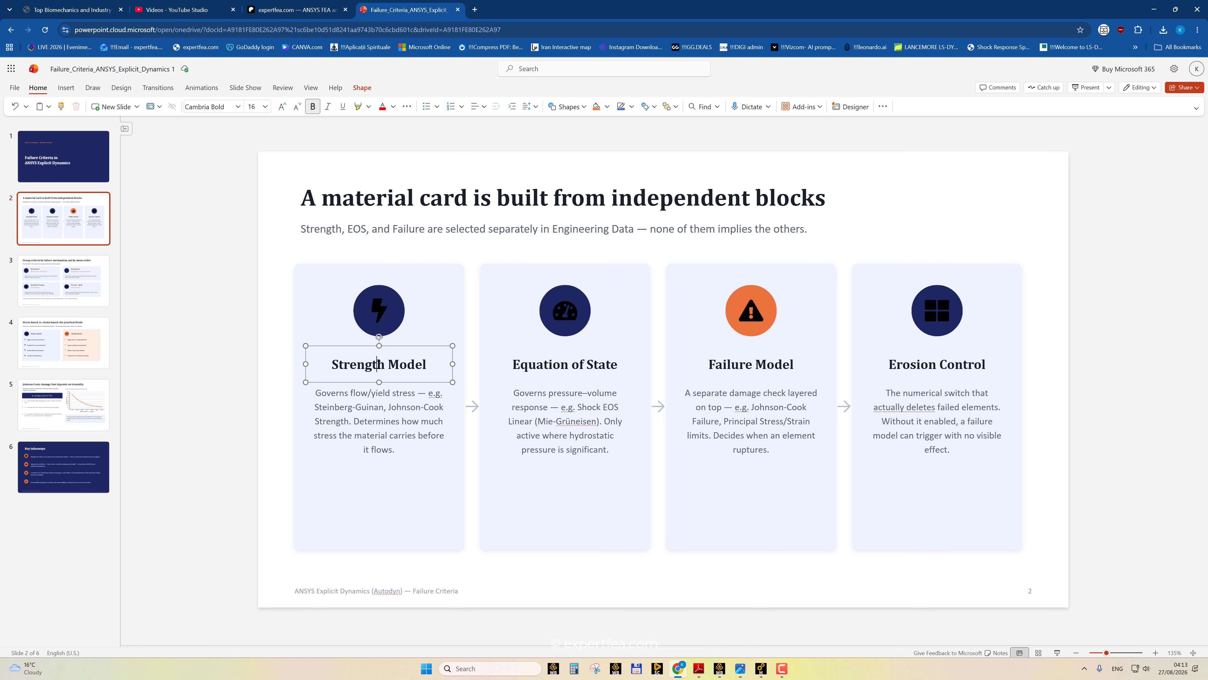
{"action": "left_click", "coordinate": [422, 383]}
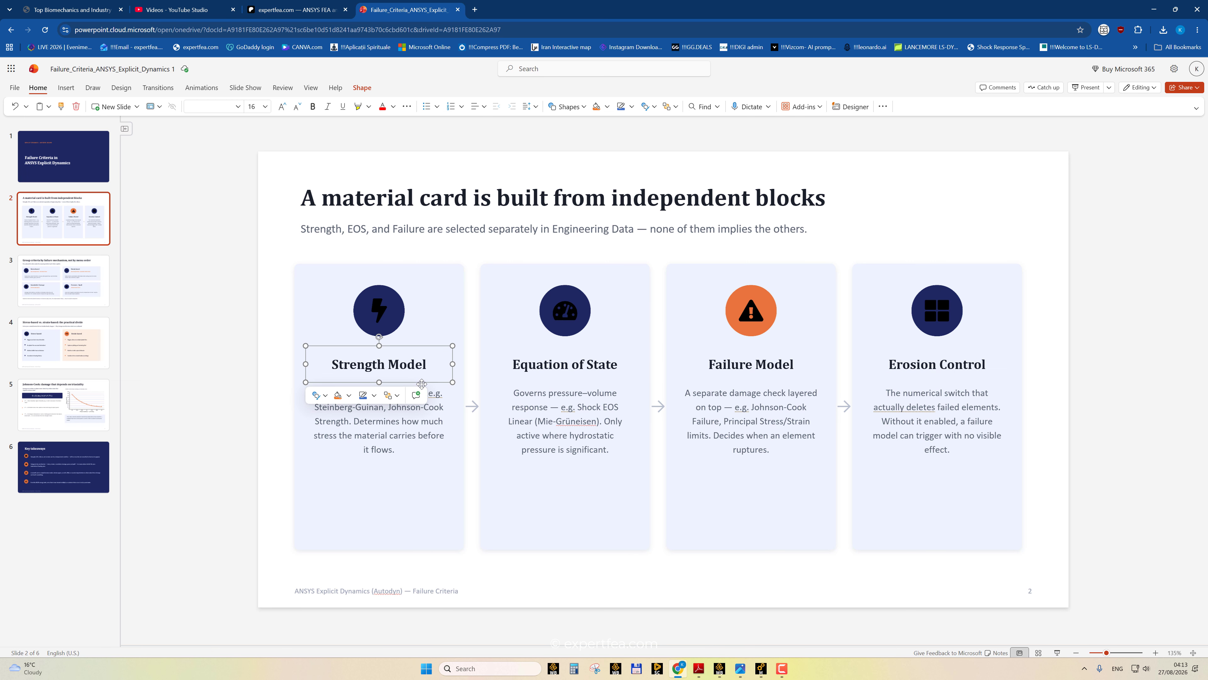
{"action": "left_click", "coordinate": [421, 346]}
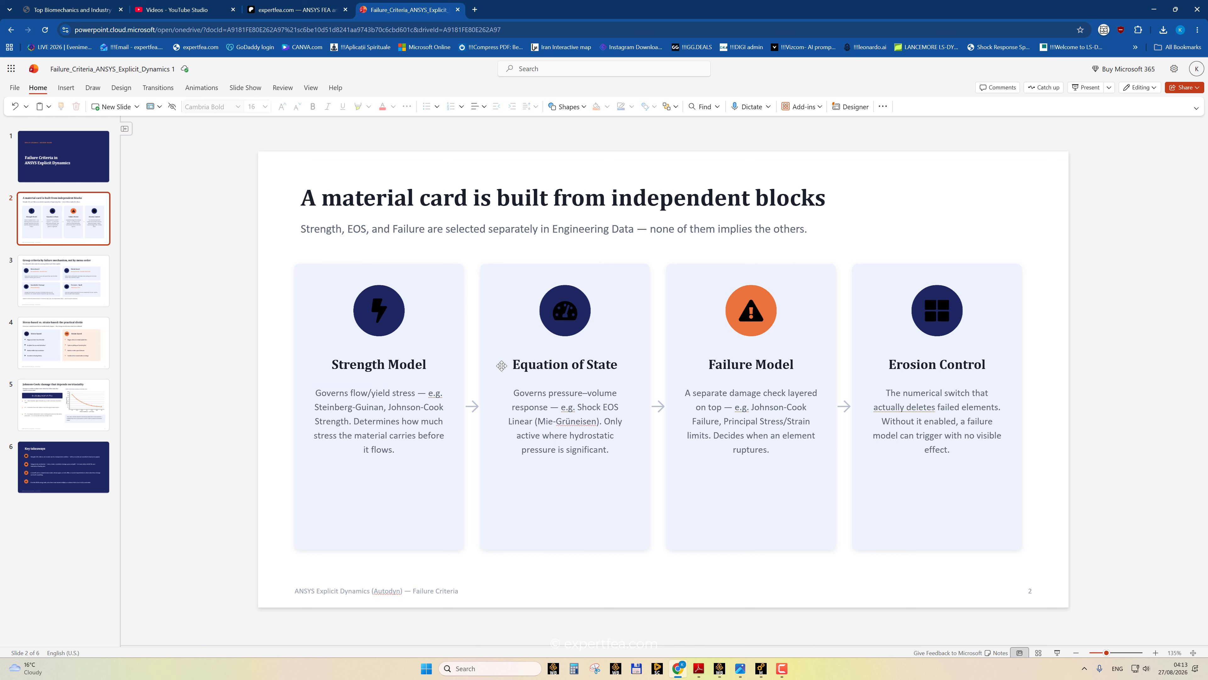
{"action": "left_click", "coordinate": [520, 364]}
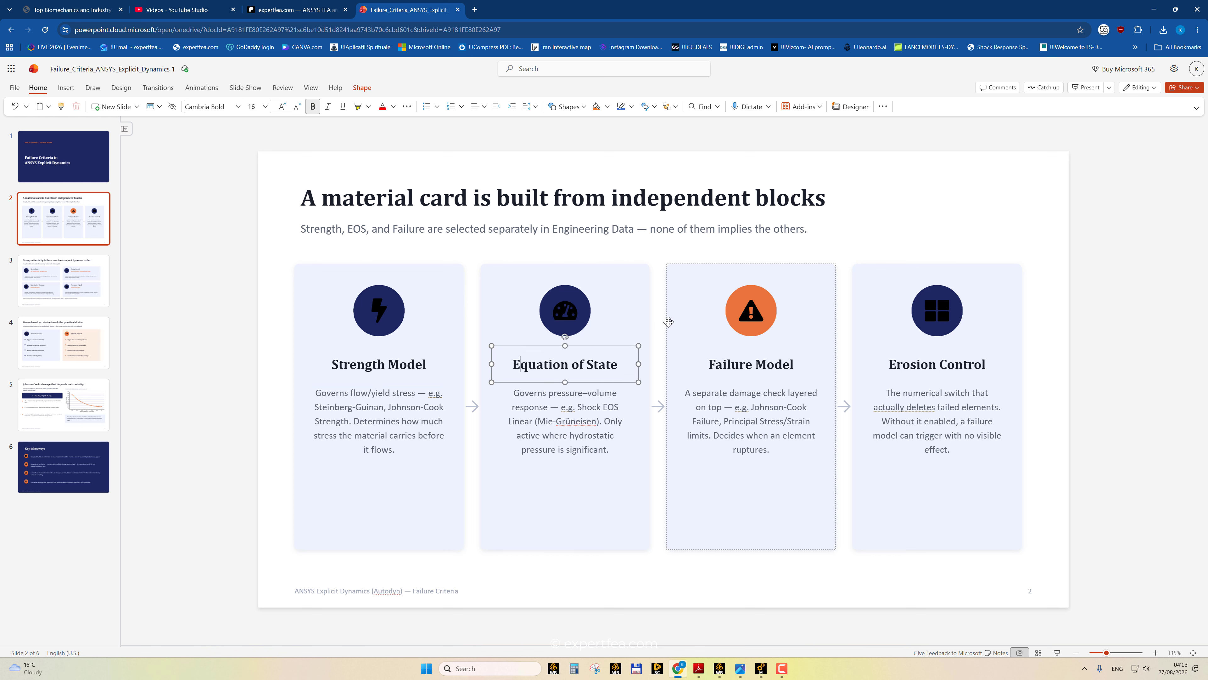
{"action": "left_click", "coordinate": [686, 313]}
{"action": "left_click", "coordinate": [724, 365]}
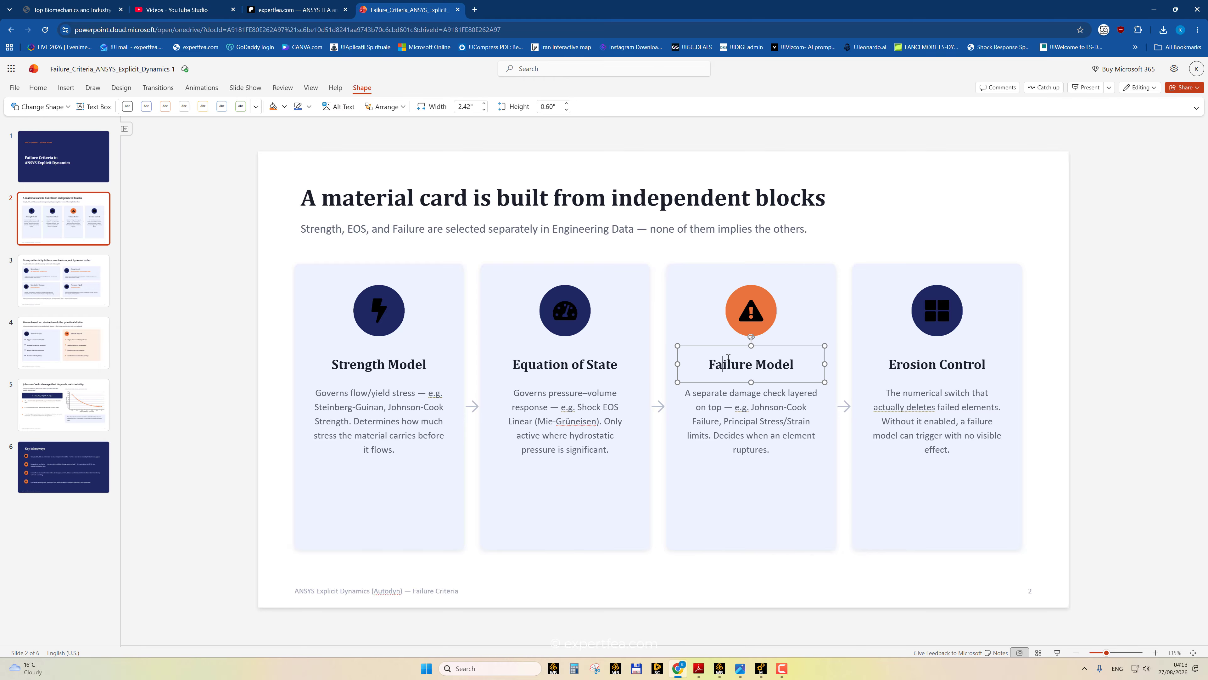
{"action": "left_click", "coordinate": [1044, 331]}
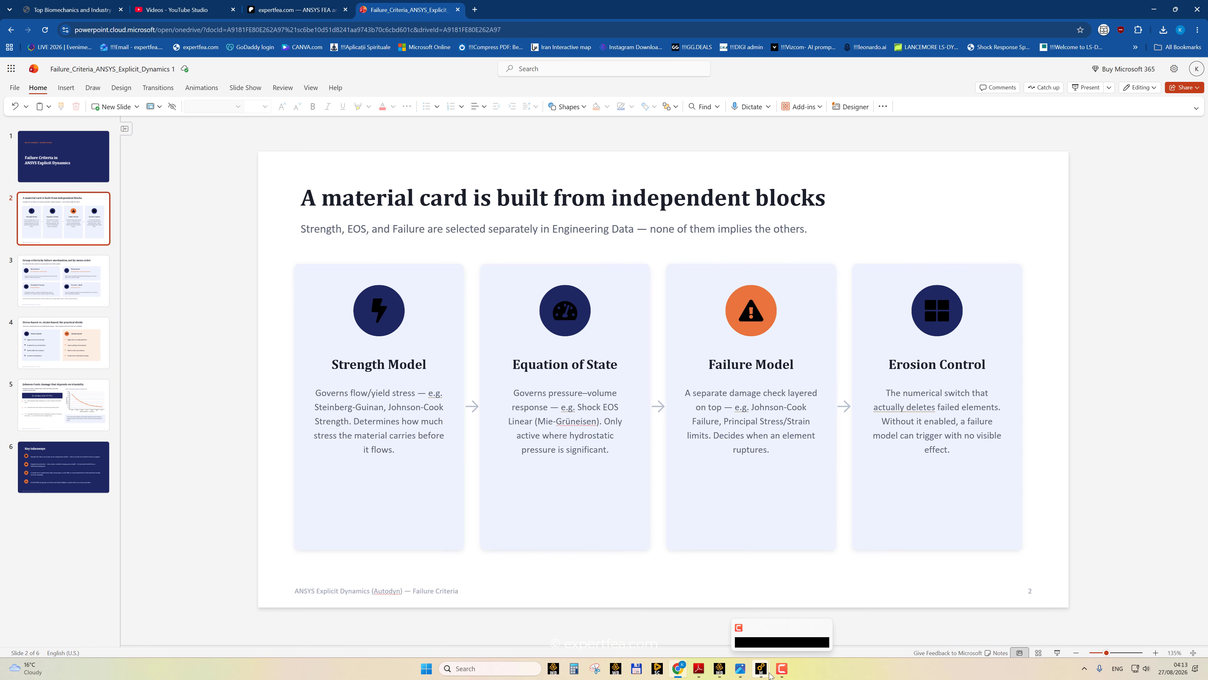
- Return to Ansys Workbench, enlarge the explicit materials list and view the properties of AL/AP HE and AL 7039
{"action": "left_click", "coordinate": [719, 669]}
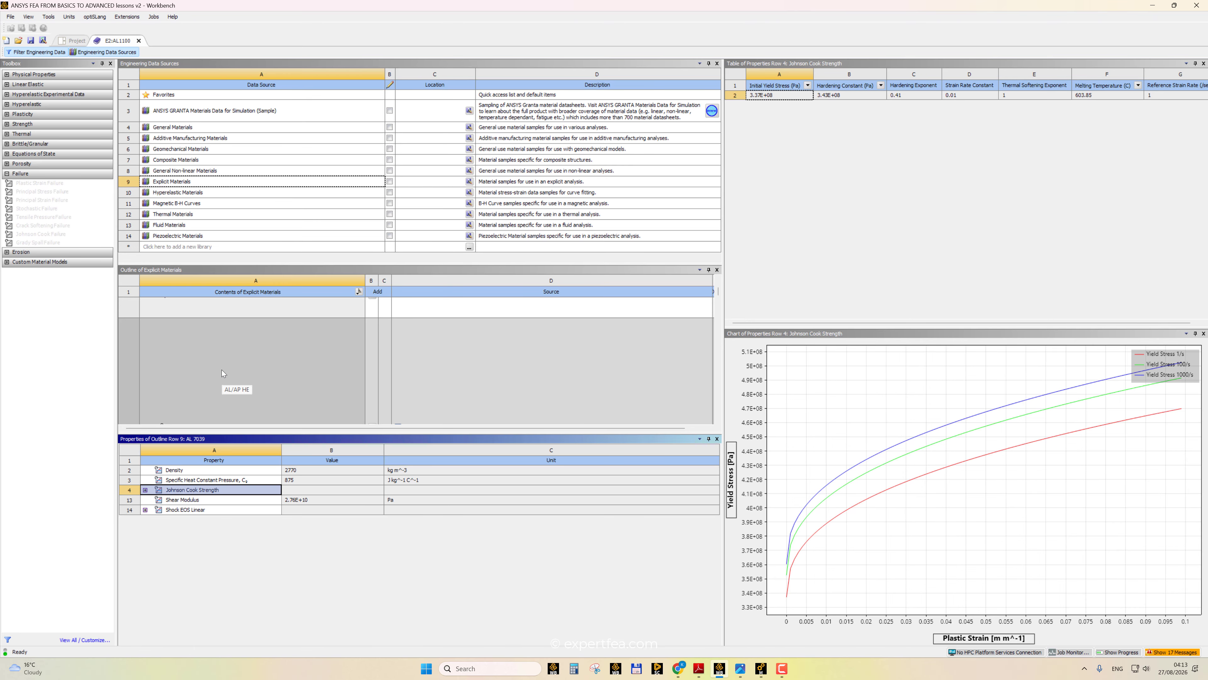
{"action": "left_click_drag", "start_coordinate": [229, 431], "coordinate": [222, 515]}
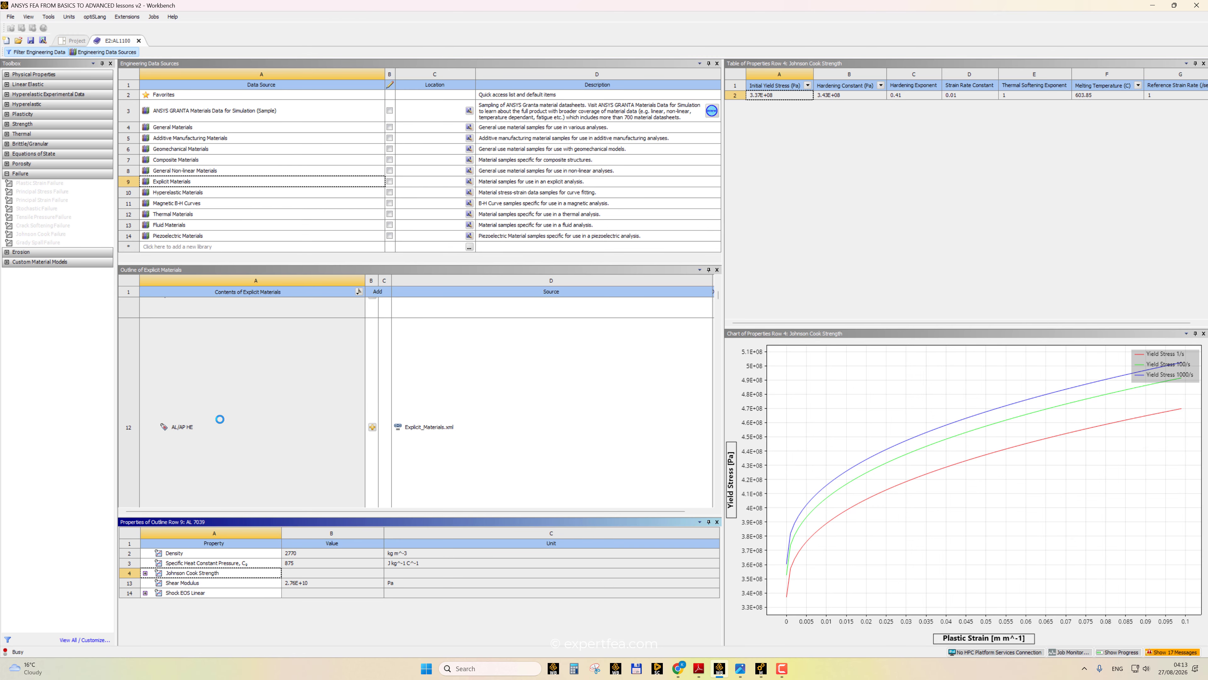
{"action": "left_click", "coordinate": [220, 419]}
{"action": "scroll", "coordinate": [236, 403], "scroll_direction": "up", "scroll_amount": 3}
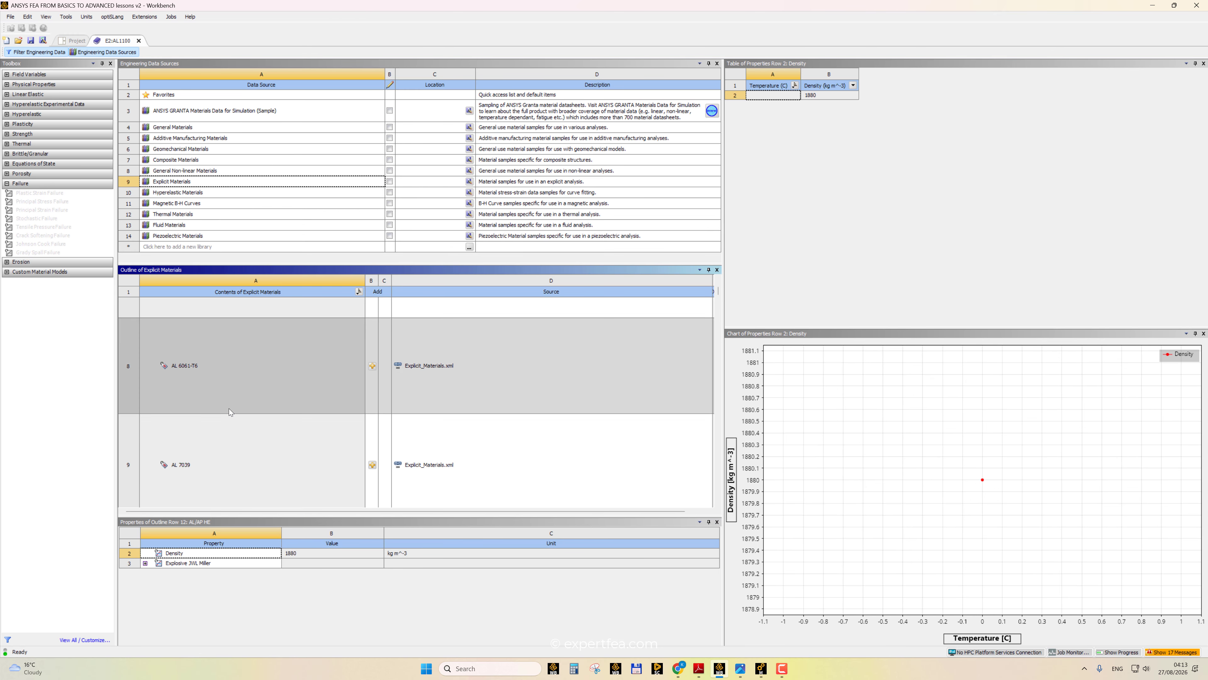
{"action": "left_click", "coordinate": [196, 457]}
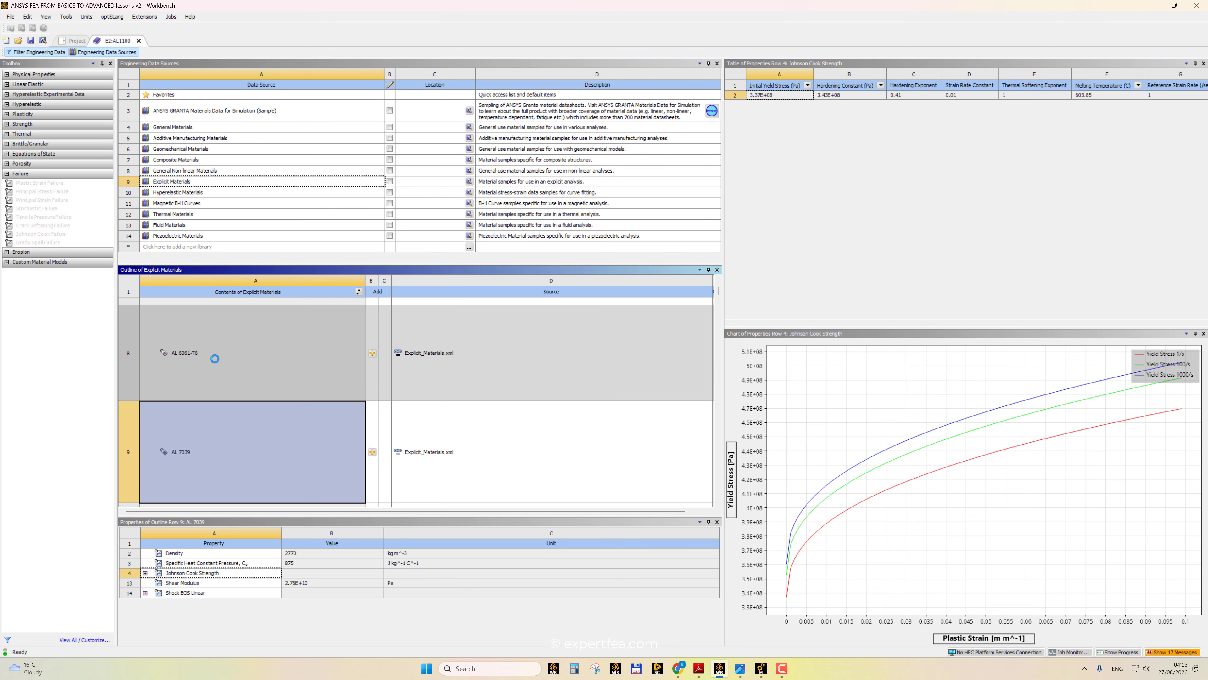
- Check whether the toolbox failure models can be applied to the explicit library material AL 6061-T6
{"action": "left_click", "coordinate": [214, 358]}
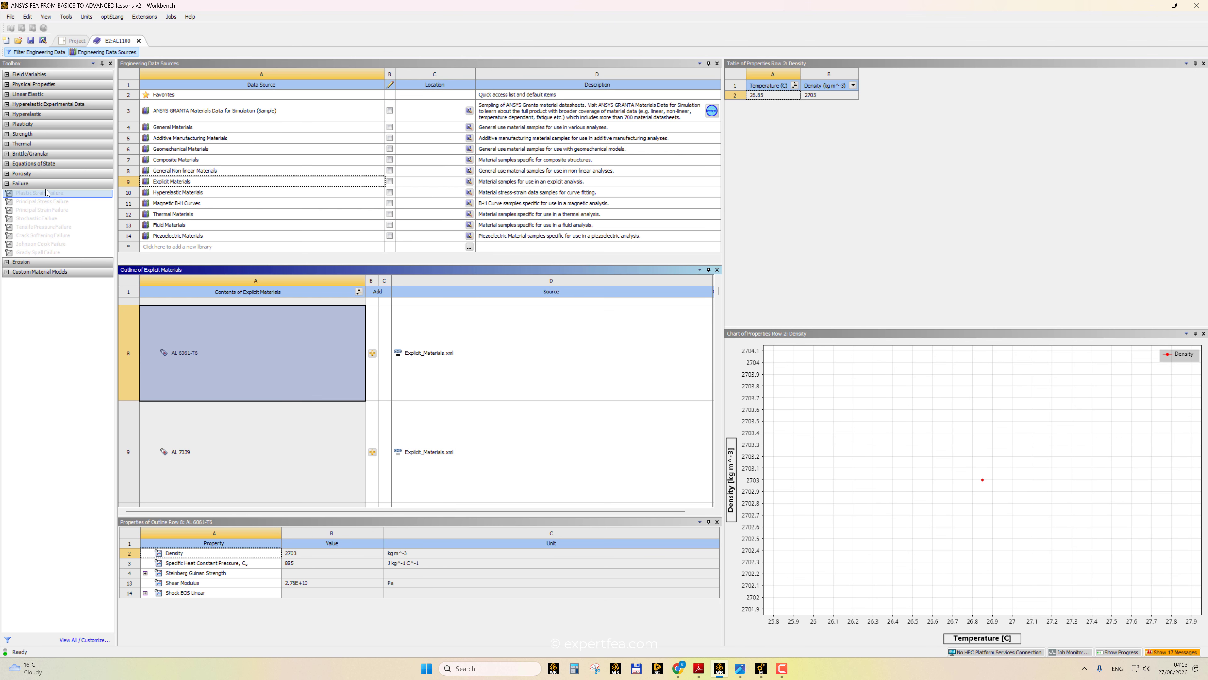
{"action": "left_click", "coordinate": [36, 236]}
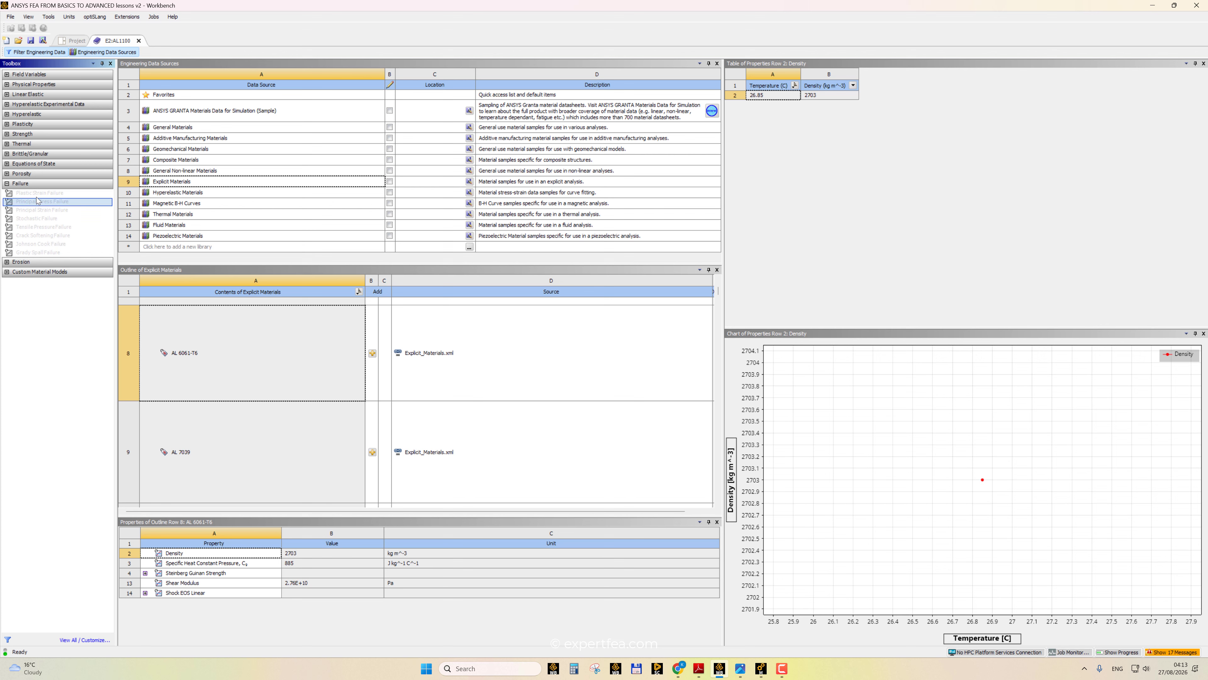
{"action": "left_click", "coordinate": [183, 364]}
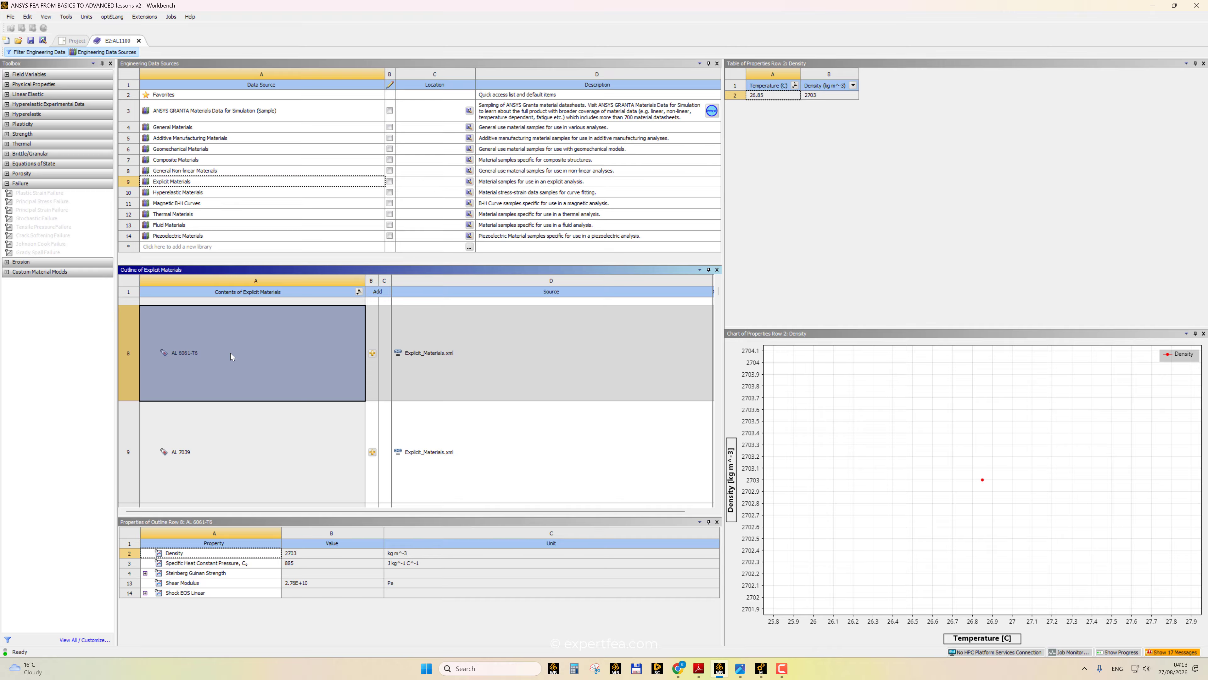
- Hide the data source libraries to check the Johnson Cook Failure model for AL5083H116, and close the AL1100 engineering data
{"action": "left_click", "coordinate": [115, 52]}
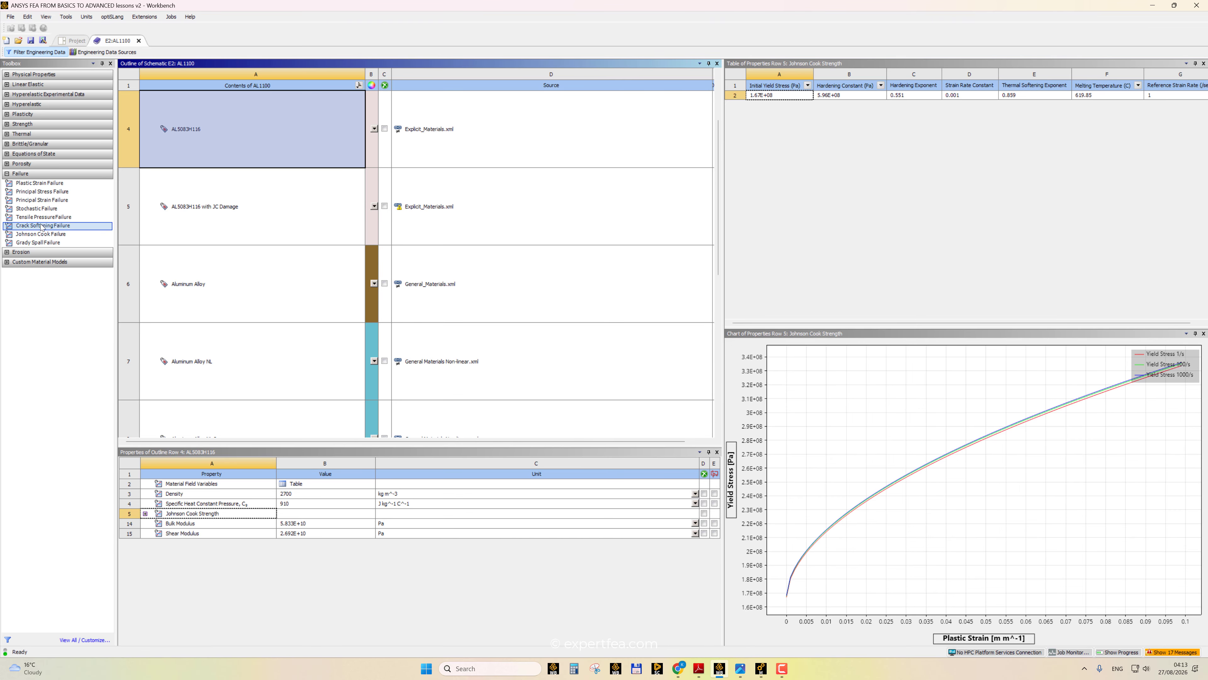
{"action": "left_click", "coordinate": [29, 234]}
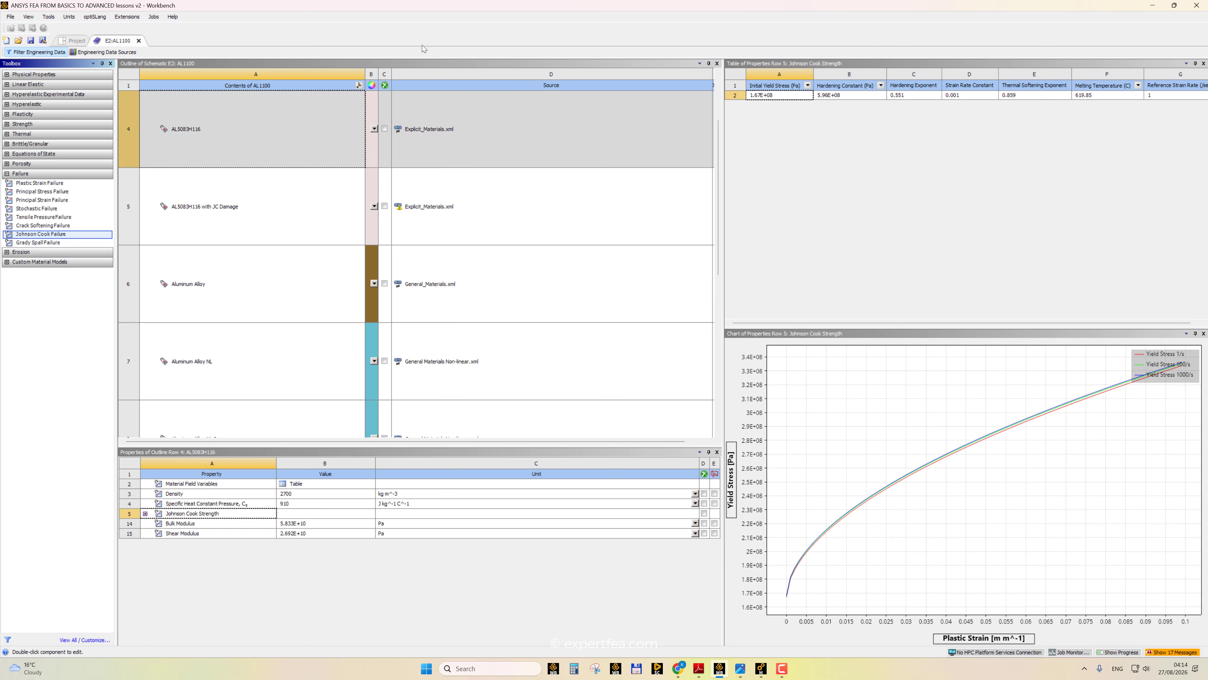
{"action": "left_click", "coordinate": [139, 41]}
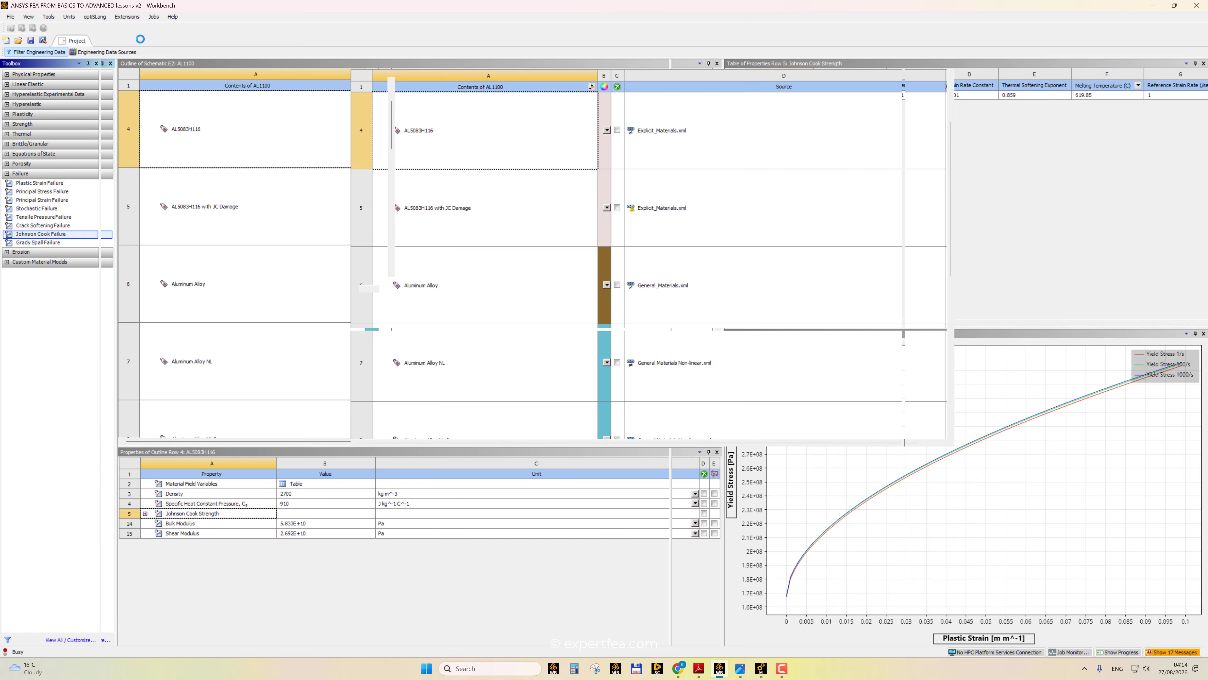
- Switch back to the PowerPoint presentation and review the Erosion Control block on slide 2
{"action": "left_click", "coordinate": [680, 667]}
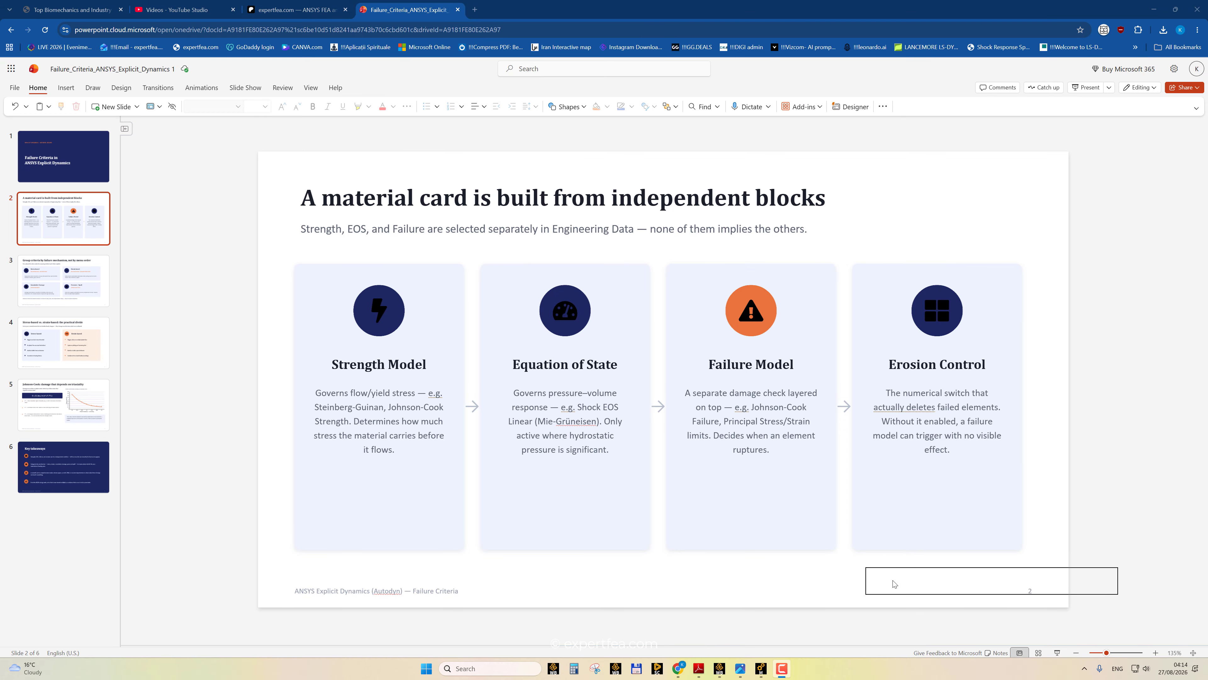
{"action": "left_click", "coordinate": [898, 366]}
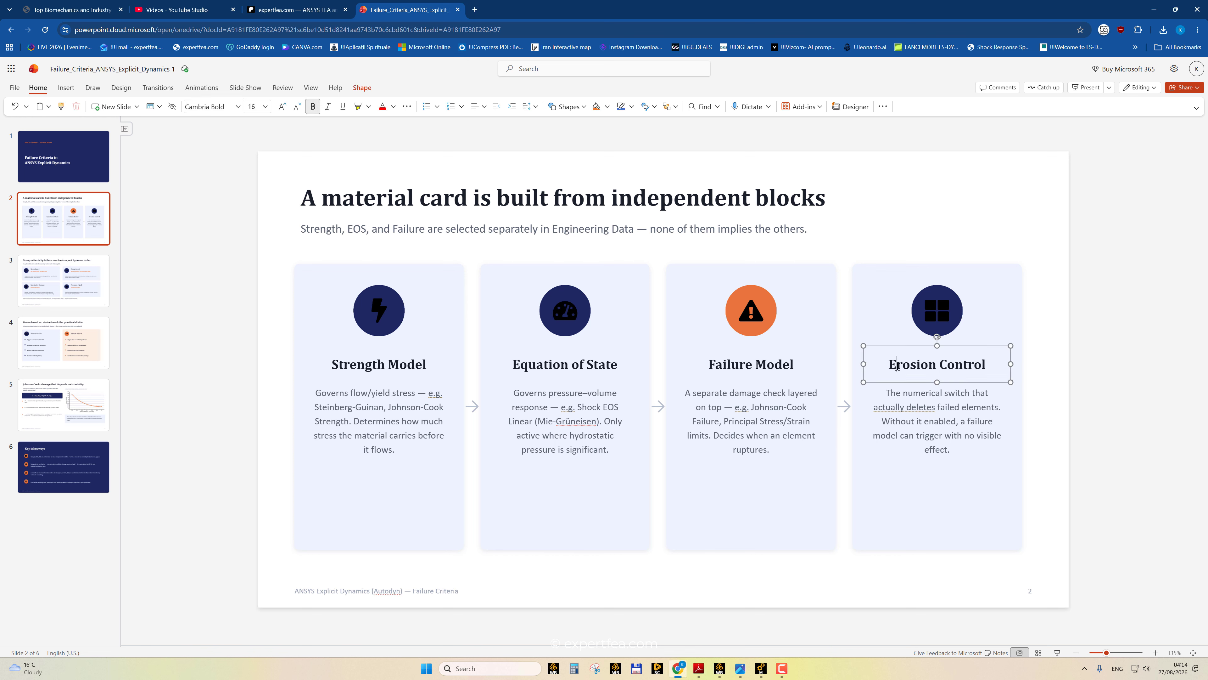
{"action": "left_click", "coordinate": [1028, 431]}
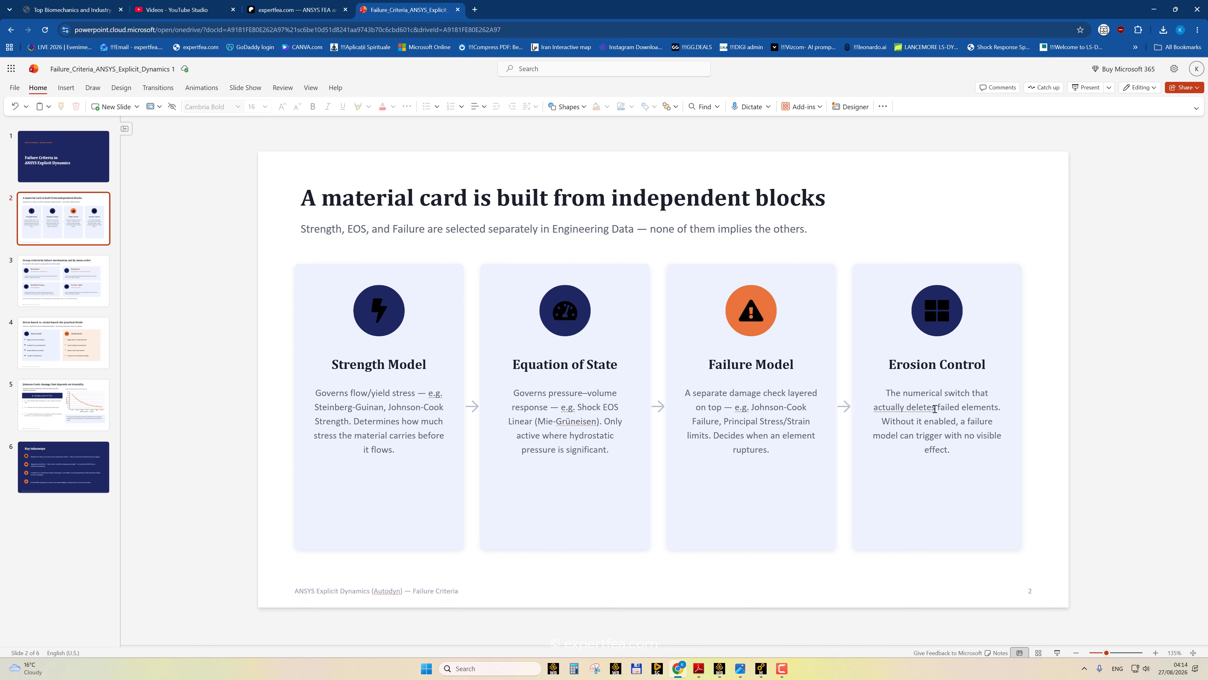
- Finish reviewing the Erosion Control block, switch to Ansys Mechanical and display the Erosion Controls in the model's Analysis Settings
{"action": "left_click", "coordinate": [921, 405]}
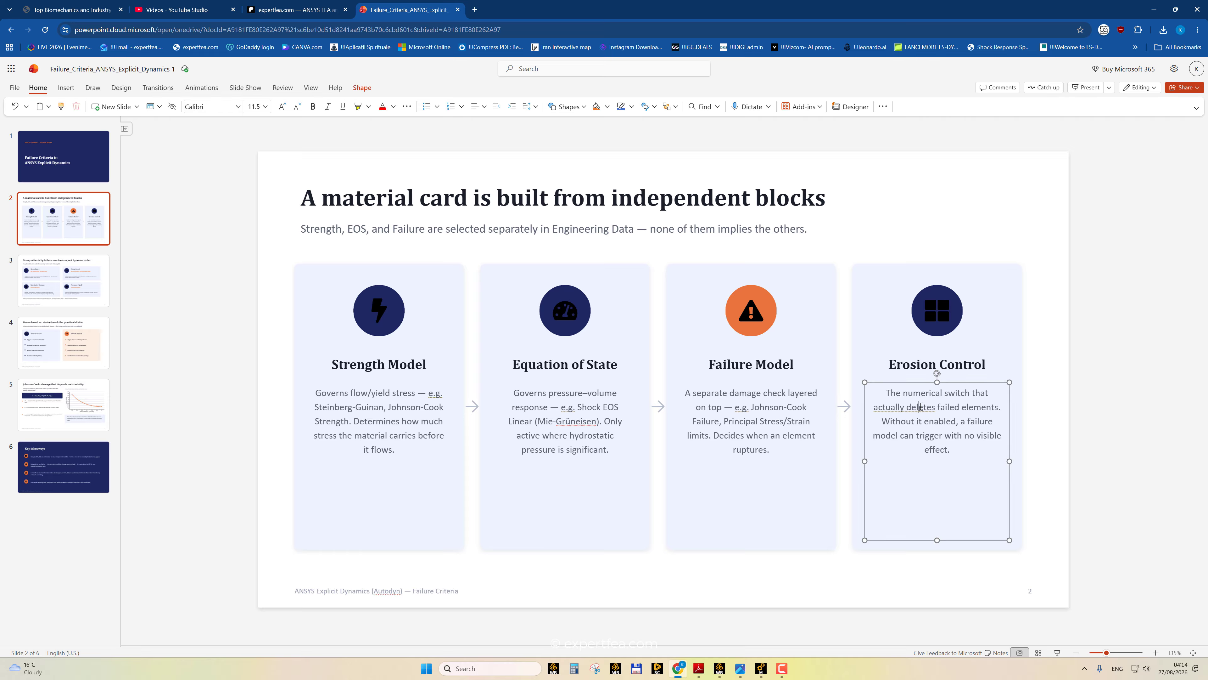
{"action": "left_click", "coordinate": [1057, 408]}
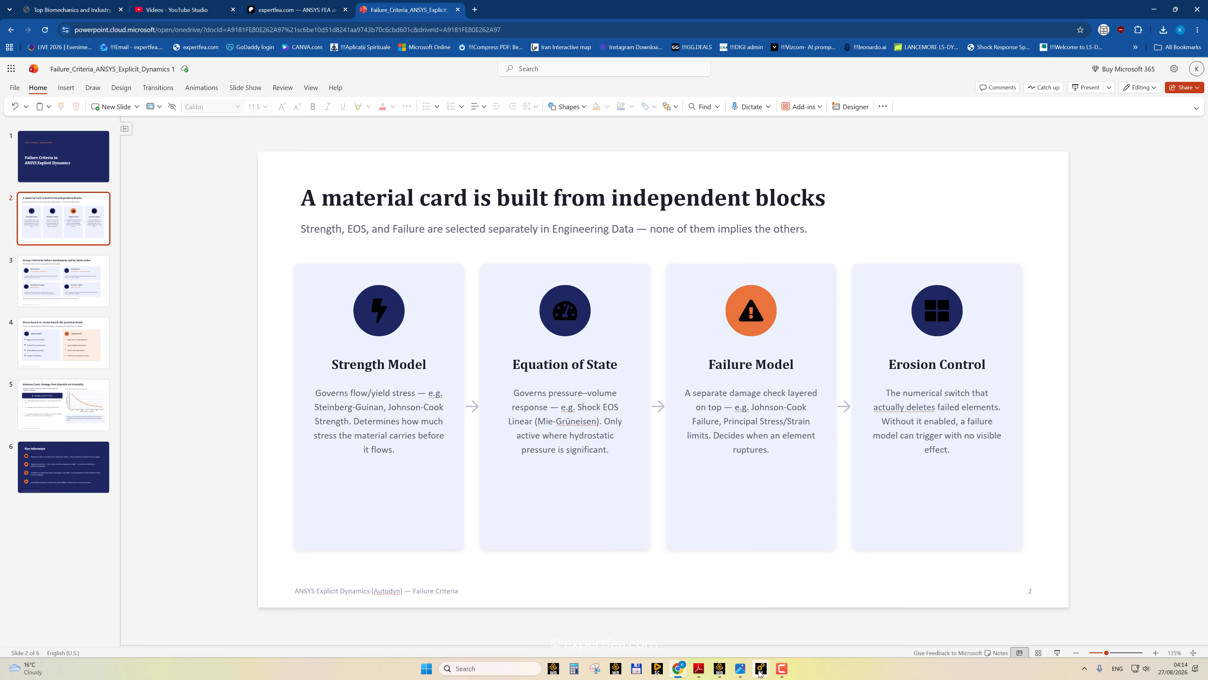
{"action": "mouse_move", "coordinate": [759, 672]}
{"action": "left_click", "coordinate": [710, 618]}
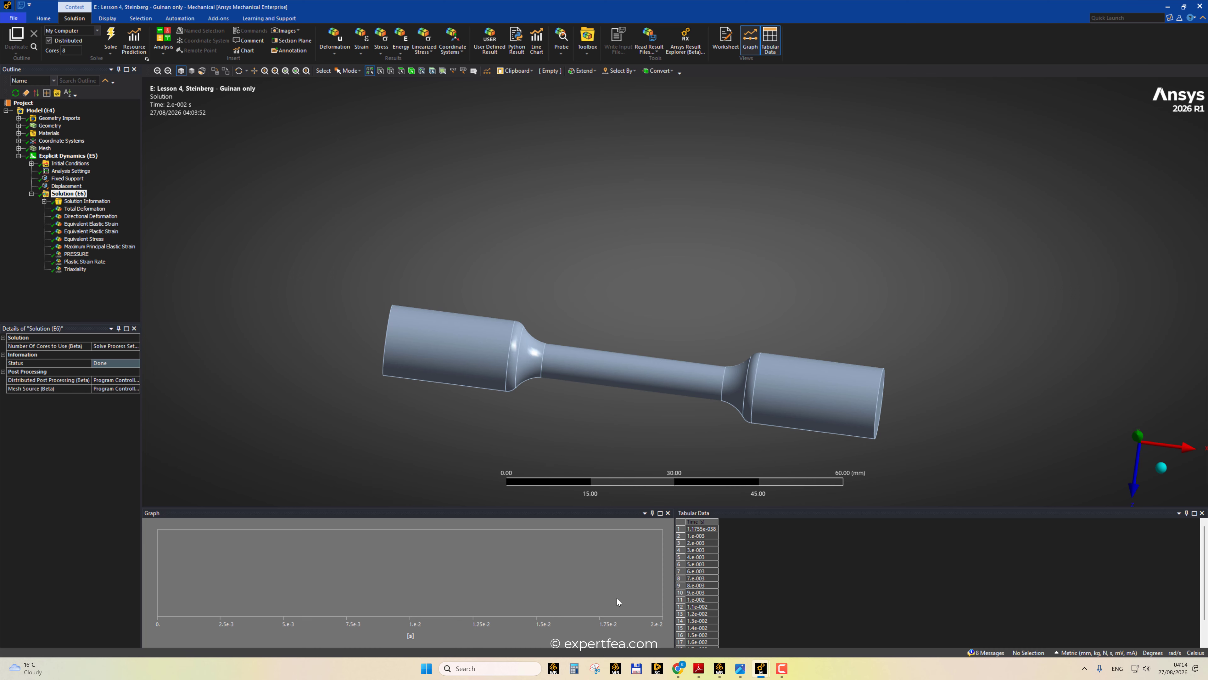
{"action": "left_click", "coordinate": [70, 171]}
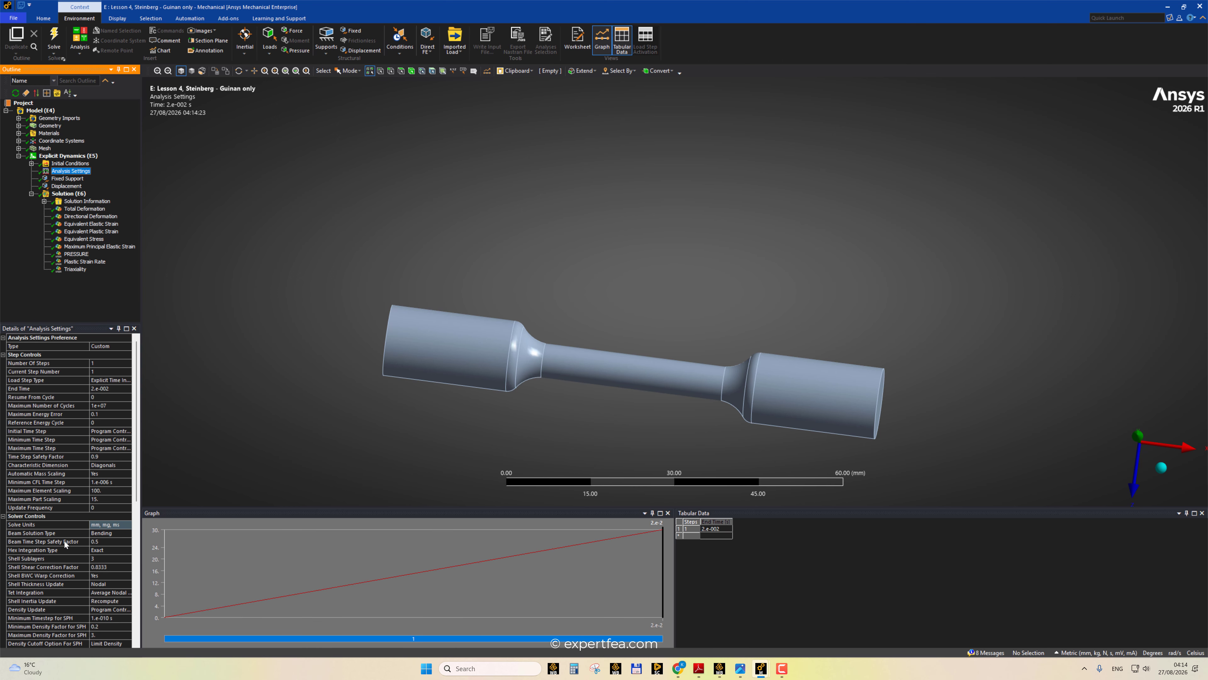
{"action": "scroll", "coordinate": [44, 486], "scroll_direction": "down", "scroll_amount": 5}
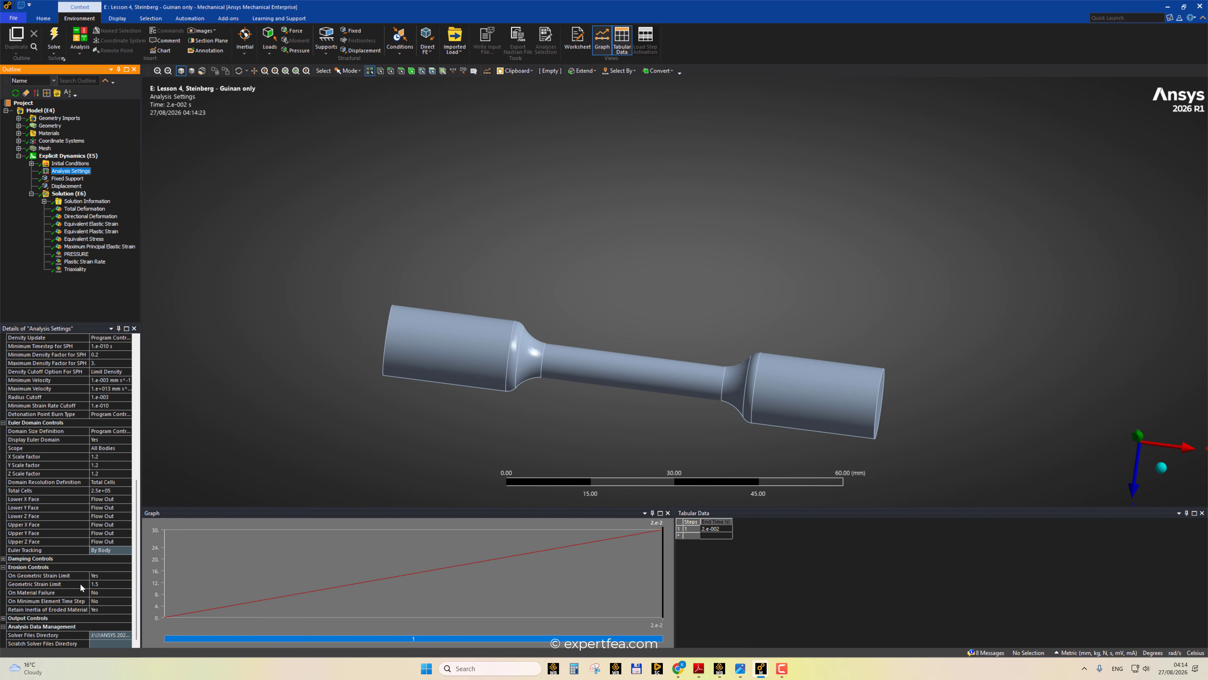
- Examine the Geometric Strain Limit under Erosion Controls and switch back to the PowerPoint presentation
{"action": "left_click", "coordinate": [98, 584]}
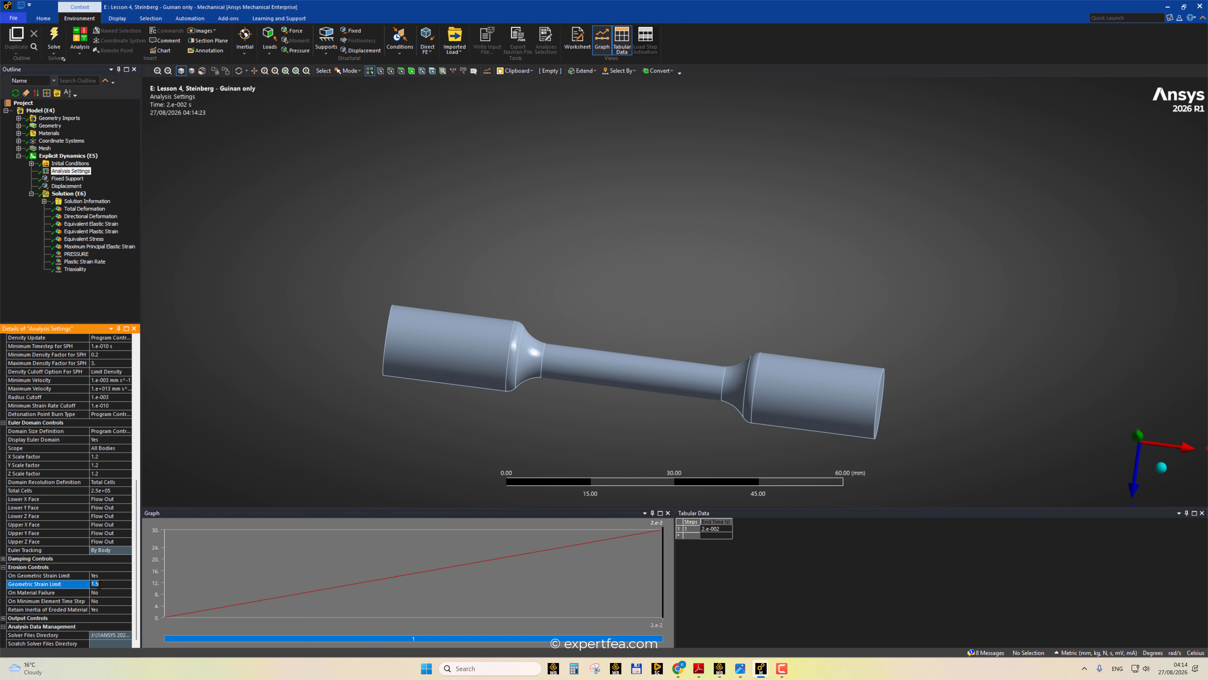
{"action": "left_click", "coordinate": [75, 587]}
{"action": "left_click", "coordinate": [104, 584]}
{"action": "left_click", "coordinate": [66, 585]}
{"action": "left_click", "coordinate": [680, 669]}
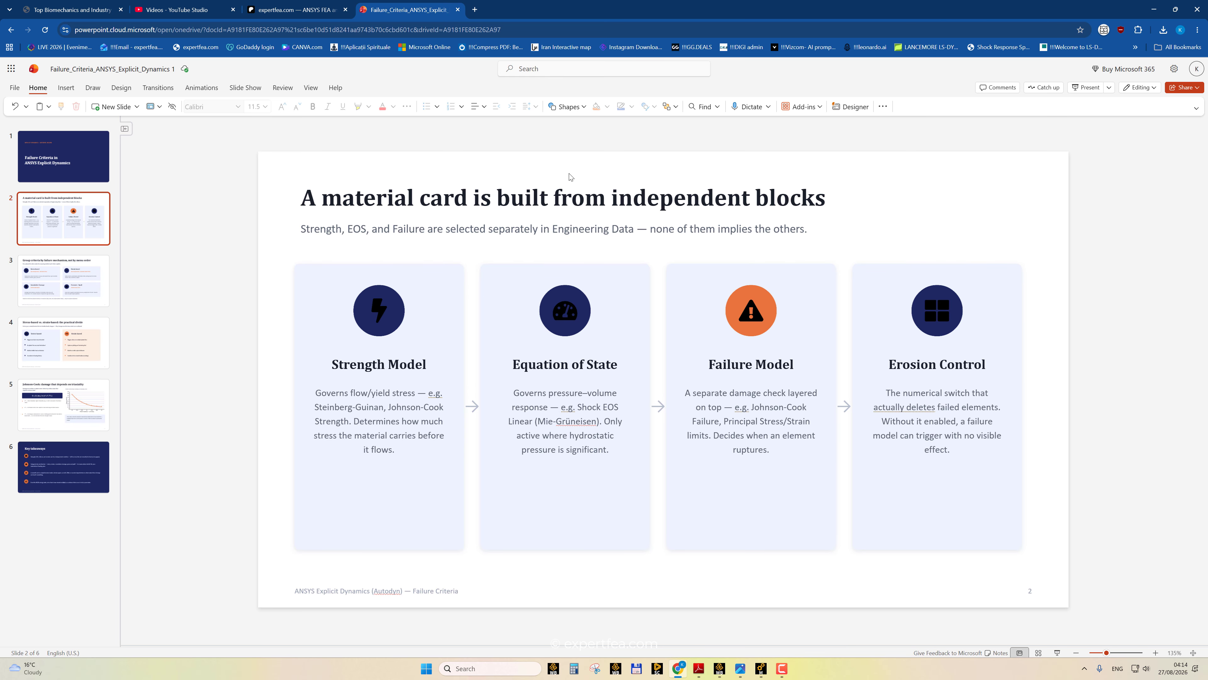
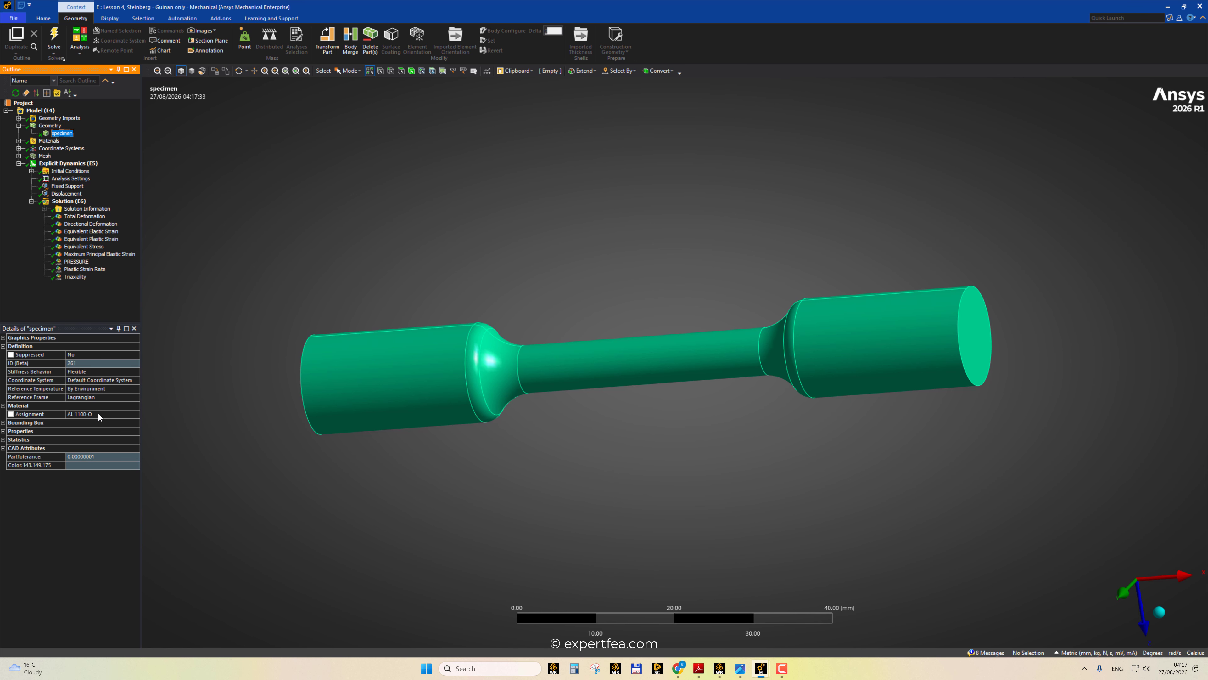
- Review the AL 1100-O material properties, checking the Shock EOS Linear and Steinberg Guinan Strength groups
{"action": "left_click", "coordinate": [18, 141]}
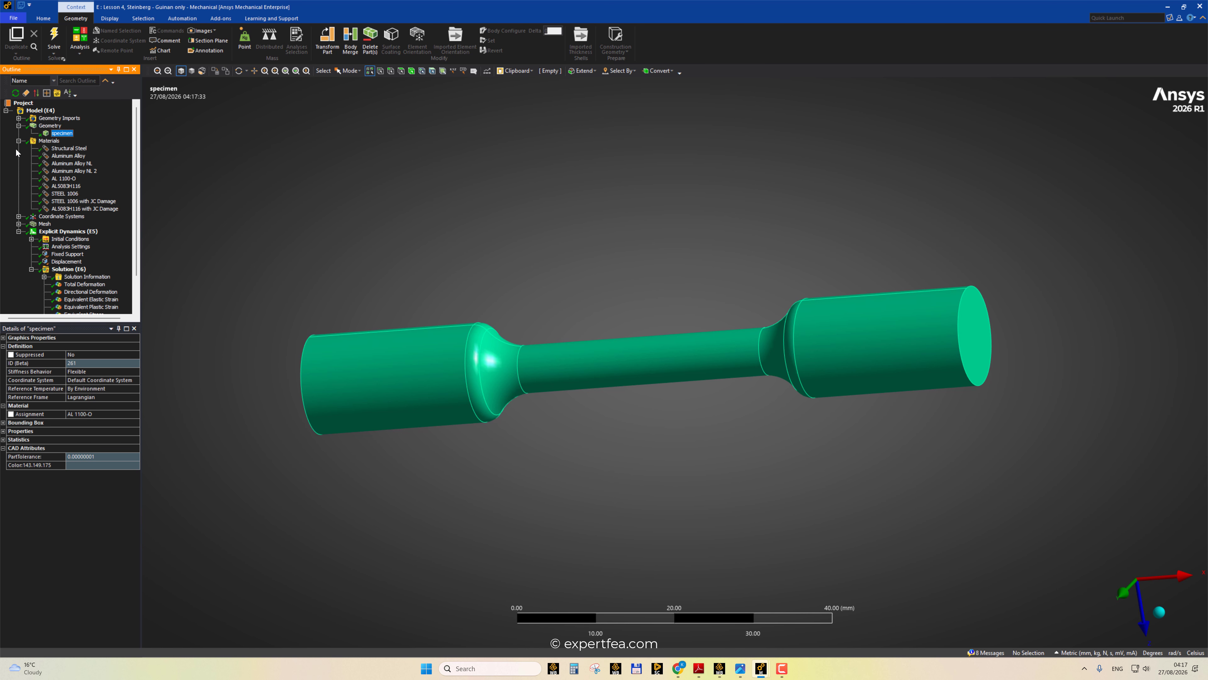
{"action": "left_click", "coordinate": [64, 180]}
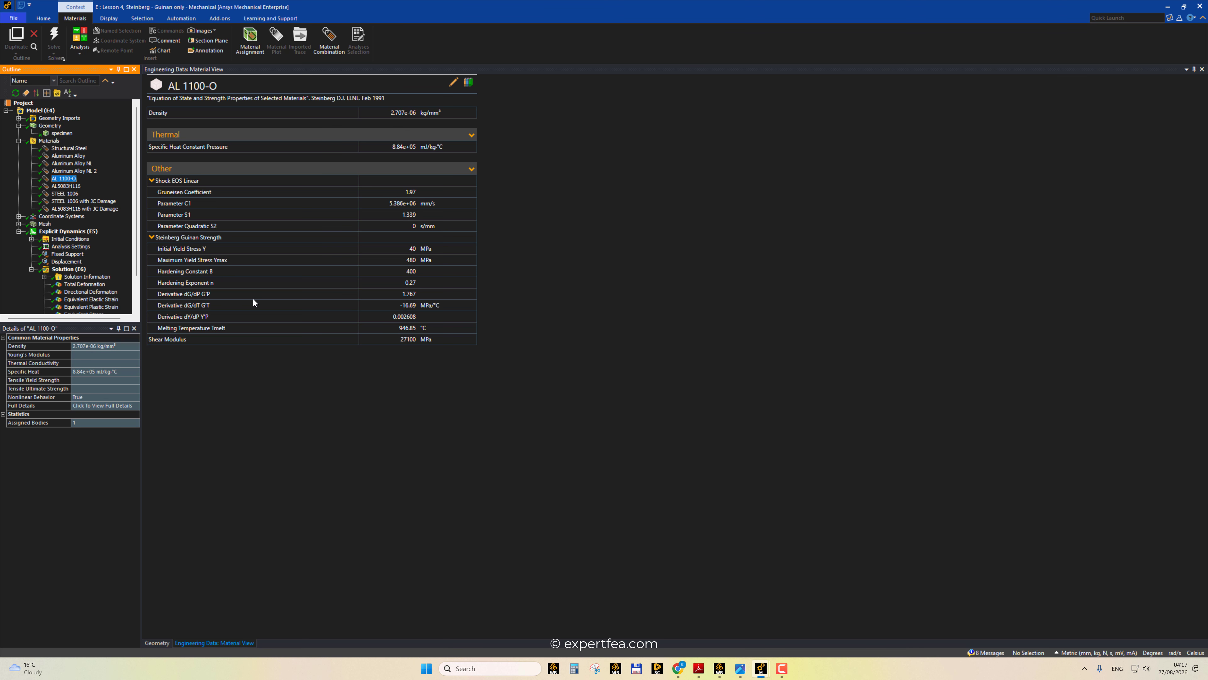
{"action": "left_click", "coordinate": [153, 181]}
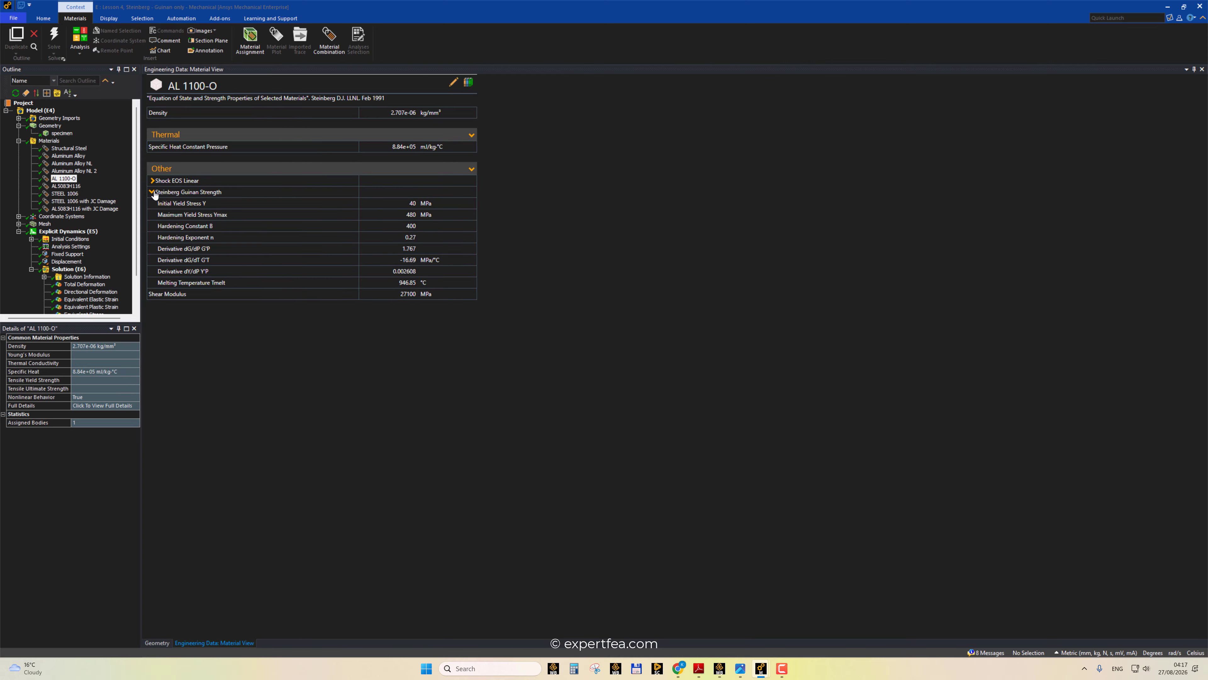
{"action": "left_click", "coordinate": [151, 193]}
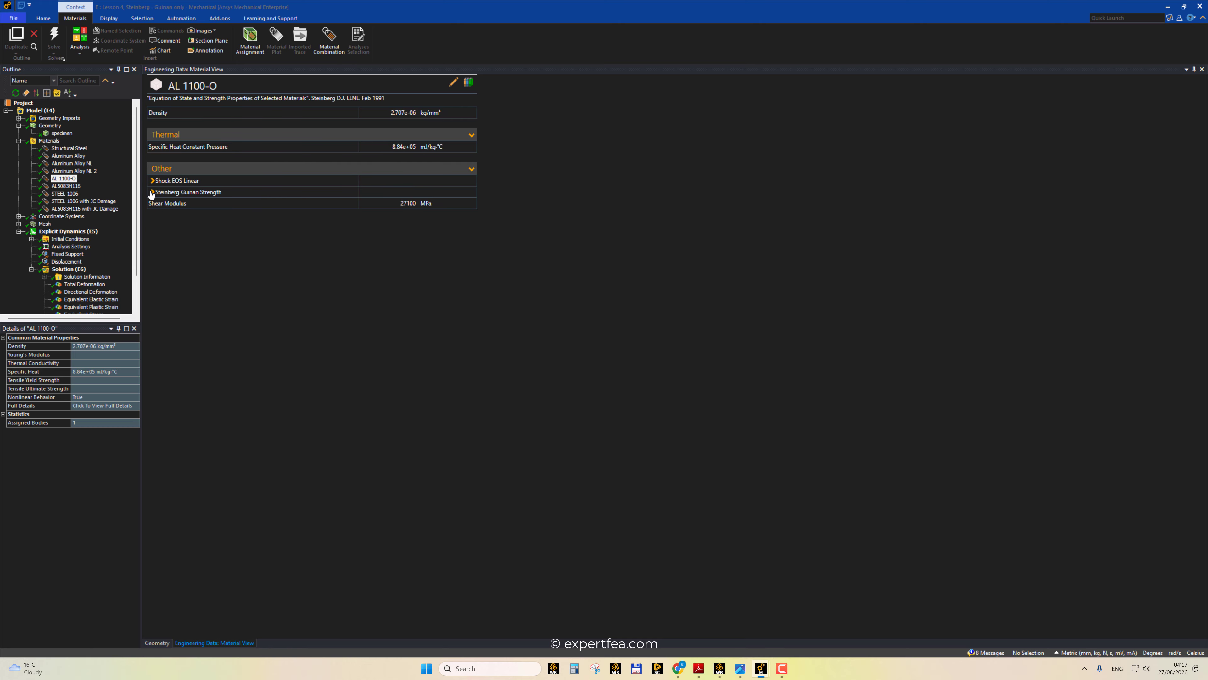
{"action": "left_click", "coordinate": [152, 192]}
{"action": "left_click", "coordinate": [153, 180]}
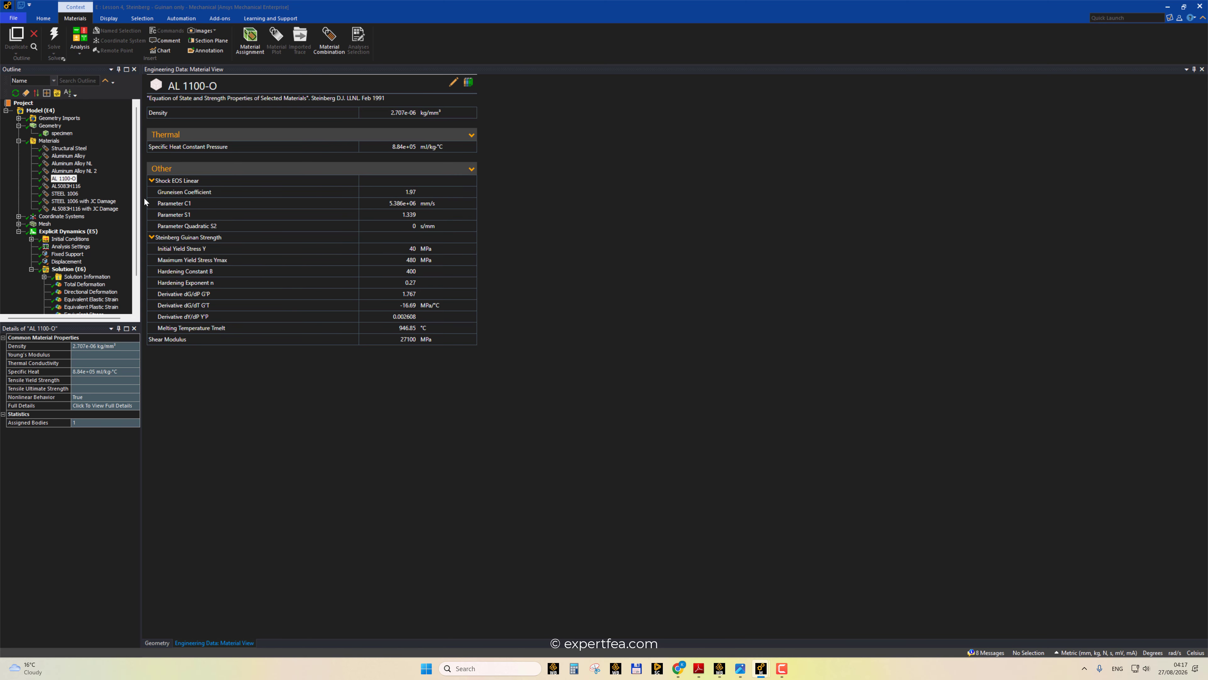
- View the specimen's mesh and check the End Time in the Analysis Settings, widening the details area to show full values
{"action": "left_click", "coordinate": [44, 224]}
{"action": "middle_click_drag", "start_coordinate": [513, 288], "coordinate": [548, 288]}
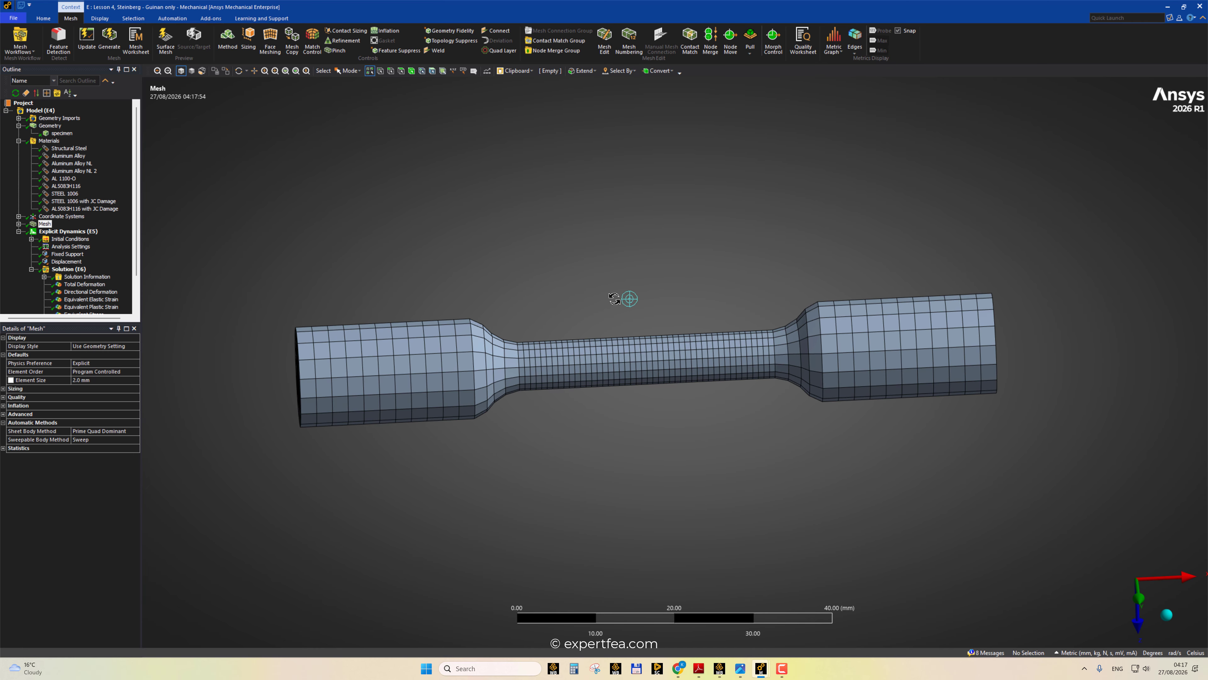
{"action": "left_click", "coordinate": [71, 247]}
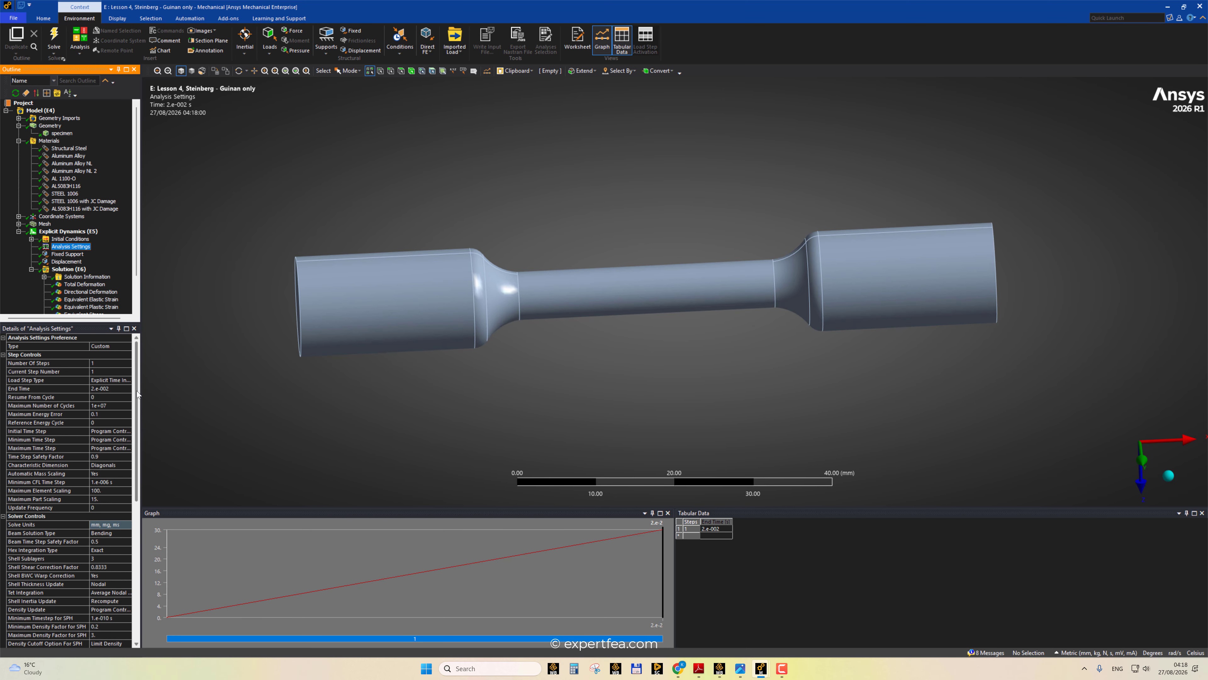
{"action": "left_click", "coordinate": [109, 389]}
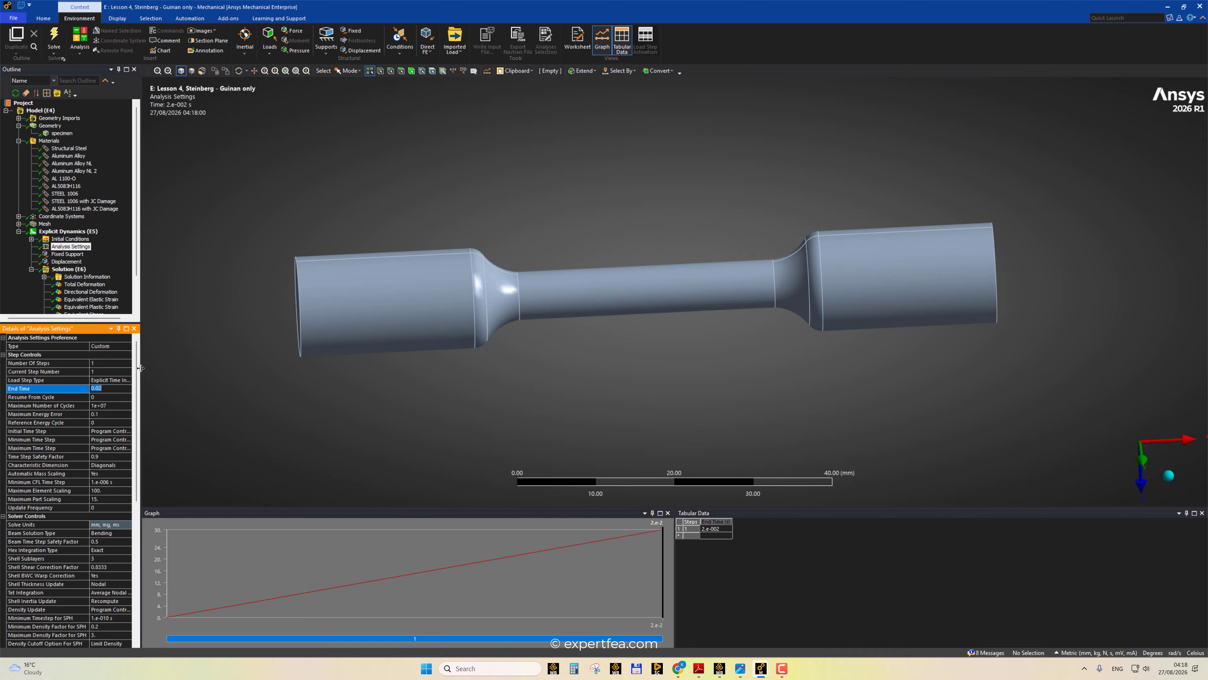
{"action": "left_click_drag", "start_coordinate": [137, 381], "coordinate": [153, 377]}
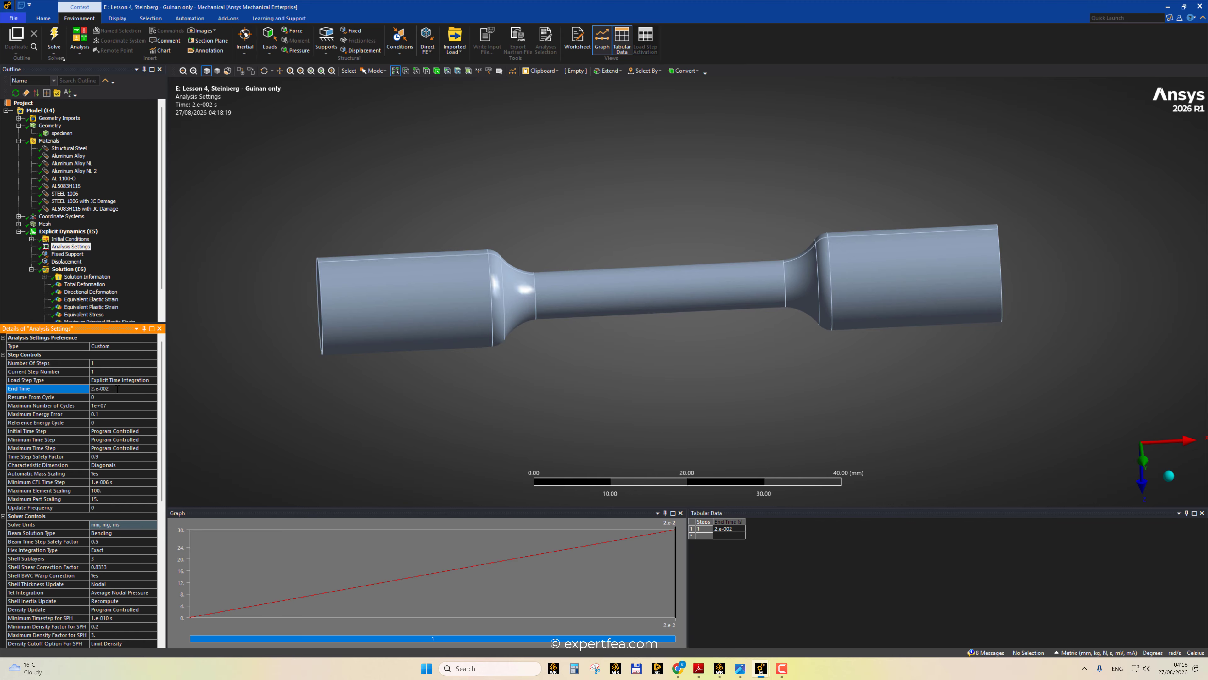
{"action": "left_click", "coordinate": [117, 389]}
- Check the Solver Output in Solution Information and return to the End Time in the Analysis Settings
{"action": "left_click", "coordinate": [88, 279]}
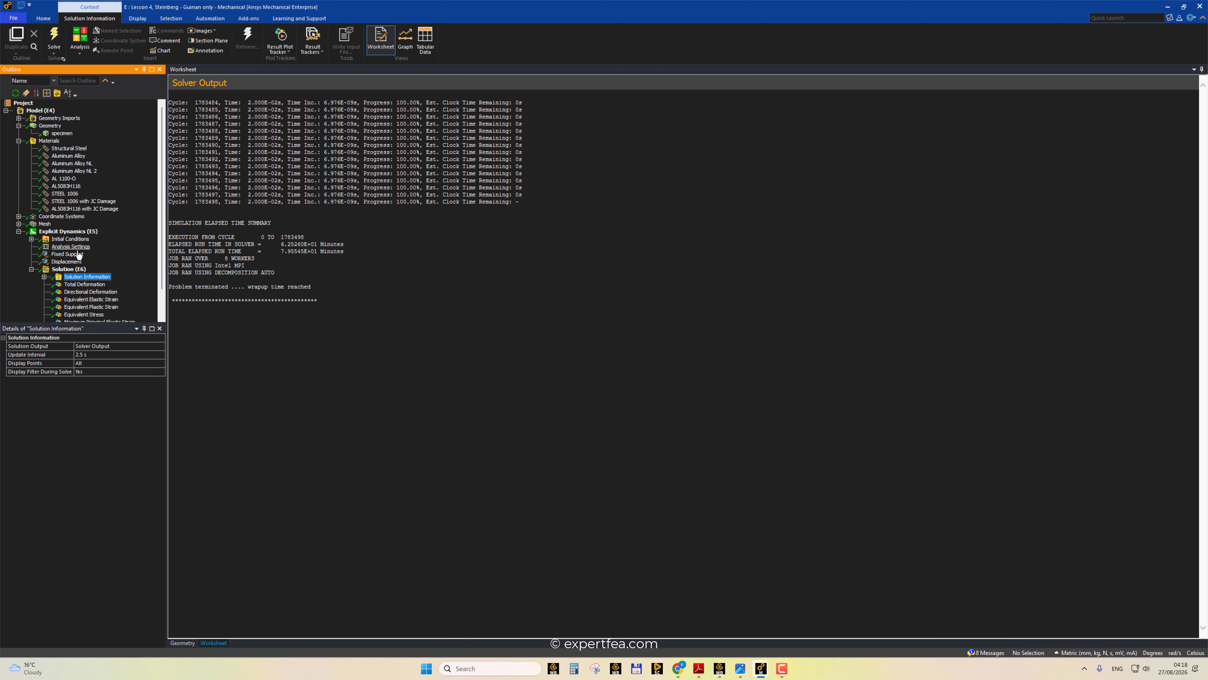
{"action": "left_click", "coordinate": [70, 247]}
{"action": "left_click", "coordinate": [101, 387]}
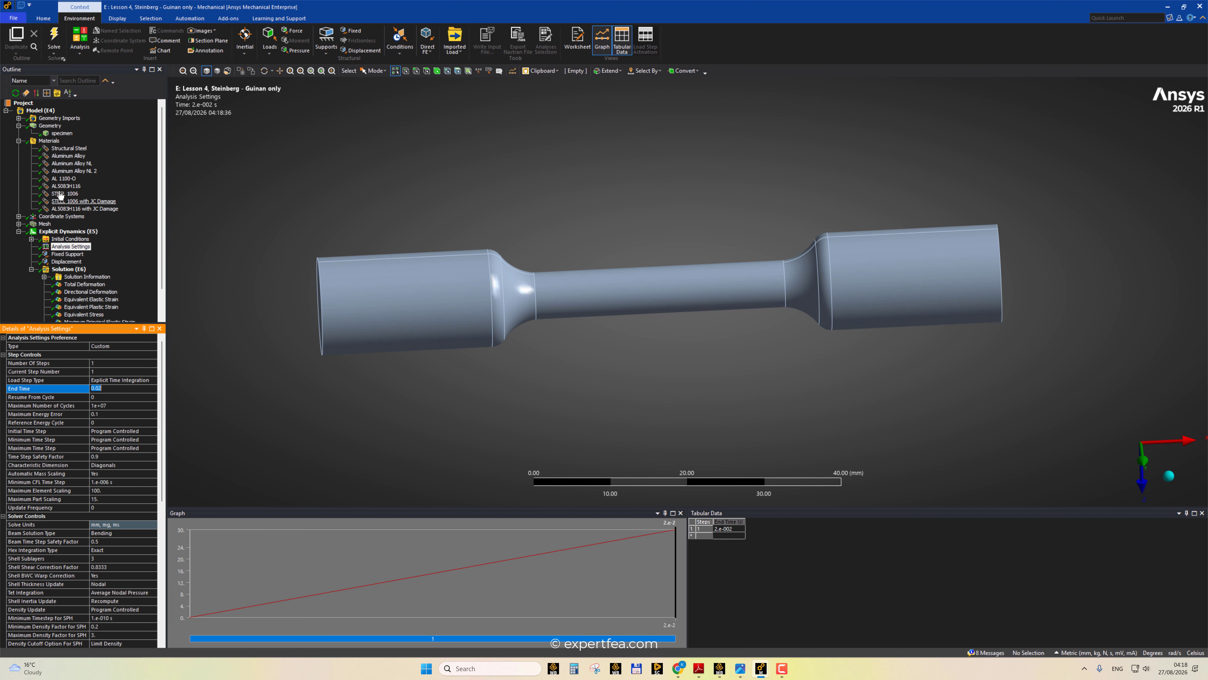
- Collapse the Geometry and Materials branches and compare the solver's elapsed run time with the analysis End Time
{"action": "left_click", "coordinate": [19, 126]}
{"action": "left_click", "coordinate": [18, 133]}
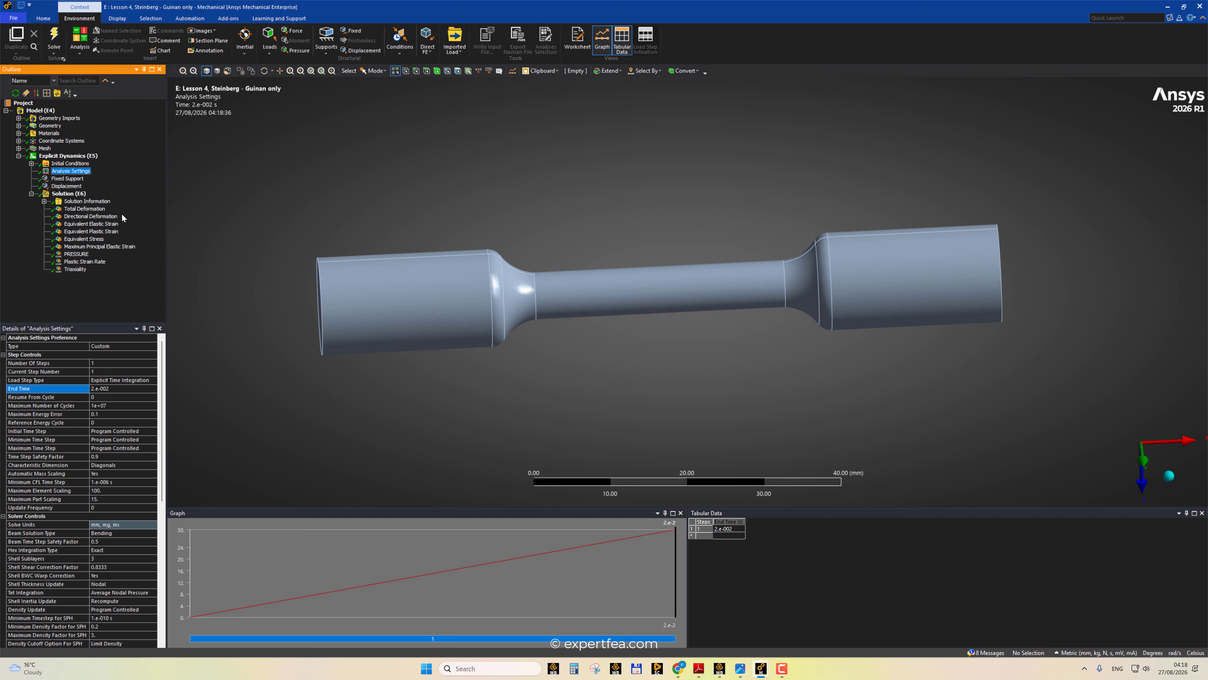
{"action": "left_click", "coordinate": [87, 201]}
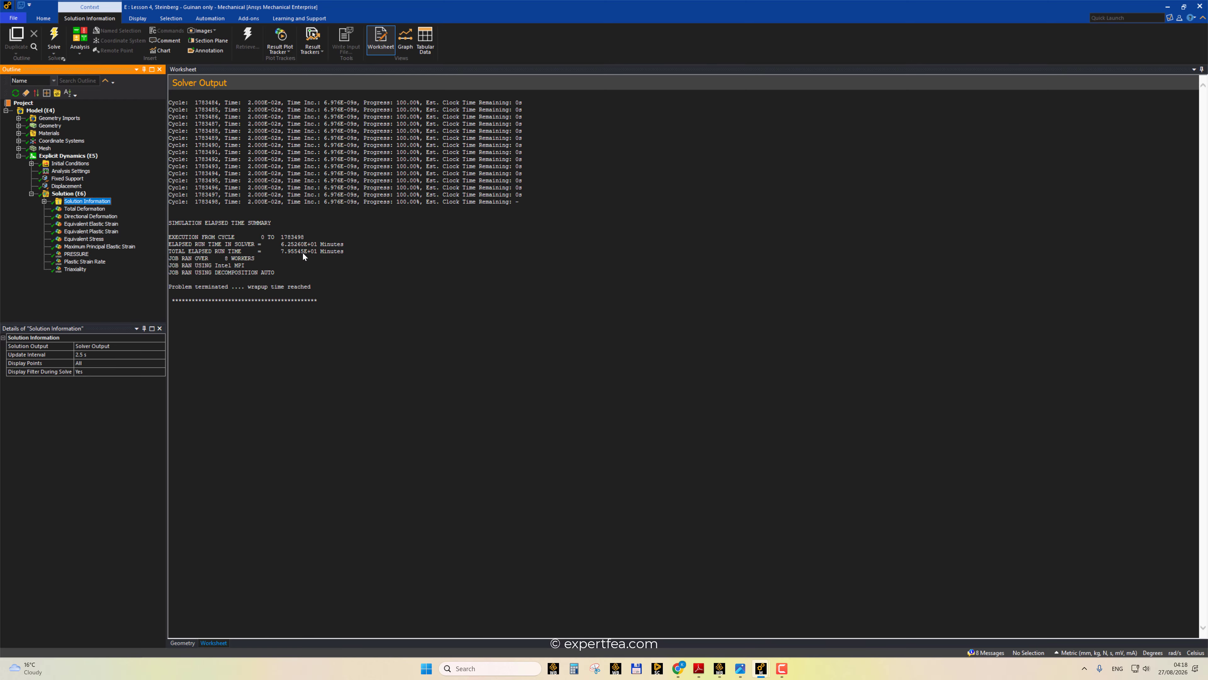
{"action": "left_click", "coordinate": [71, 172]}
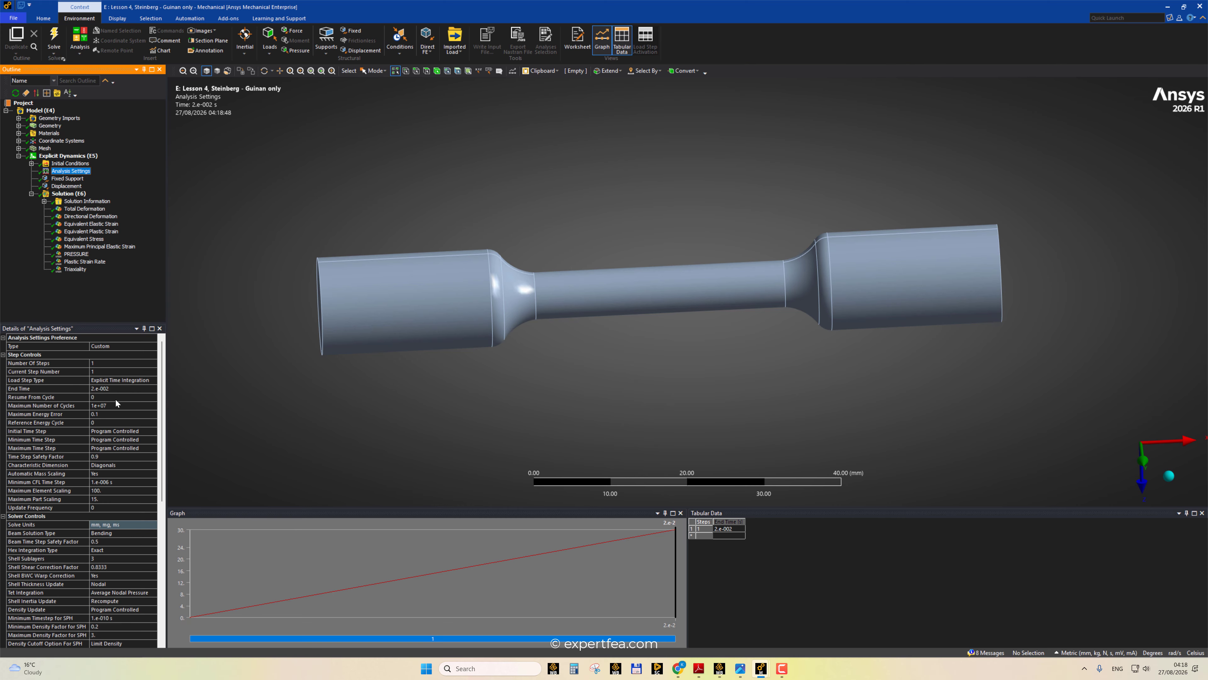
{"action": "left_click", "coordinate": [113, 388]}
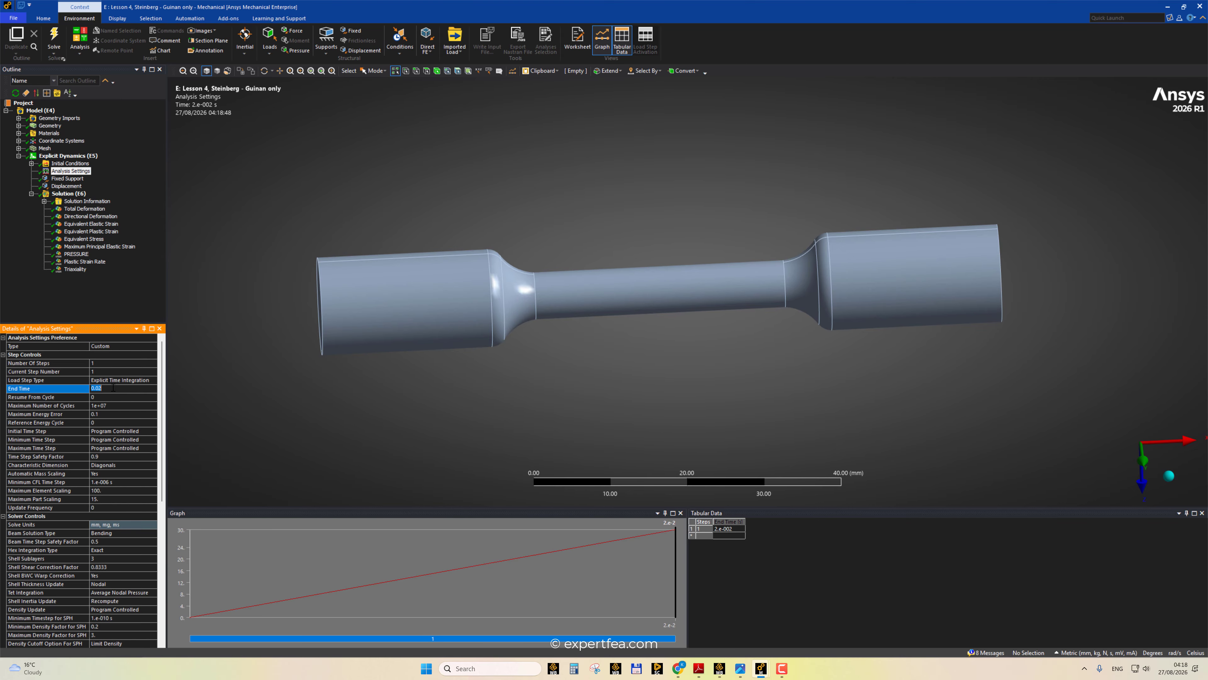
{"action": "left_click", "coordinate": [23, 281]}
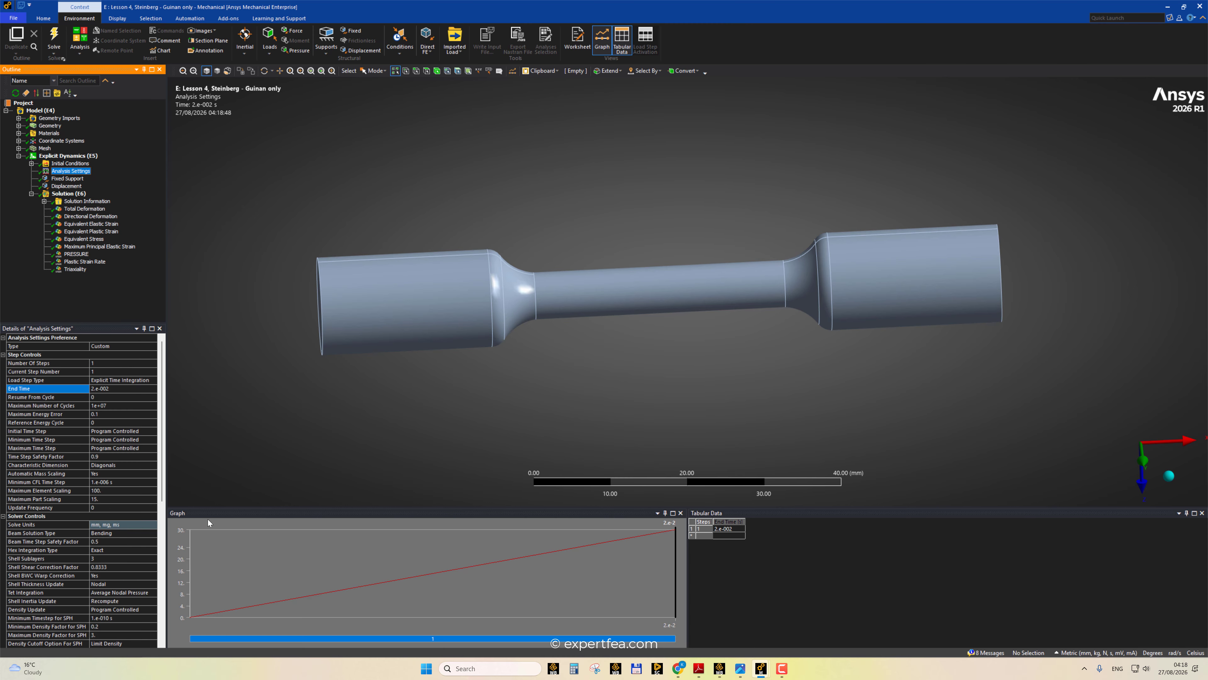
- Examine the automatic mass scaling settings, including Minimum CFL Time Step, Maximum Part Scaling and Update Frequency
{"action": "left_click", "coordinate": [111, 482]}
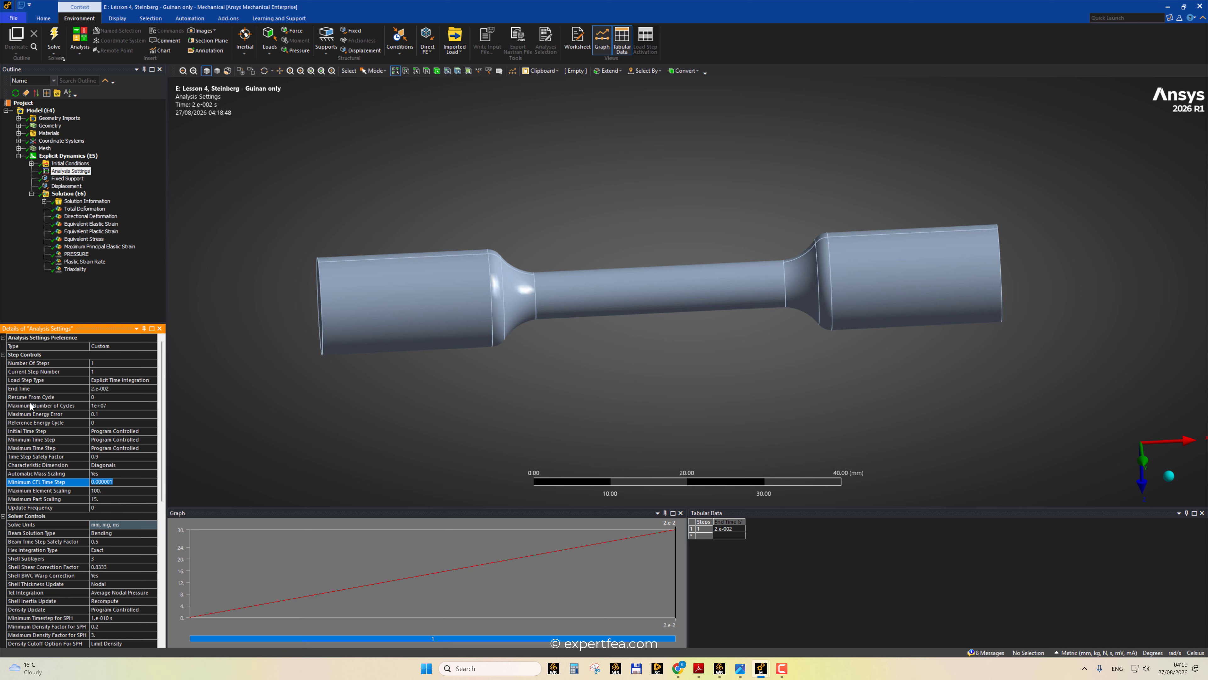
{"action": "left_click", "coordinate": [113, 500]}
{"action": "left_click", "coordinate": [100, 507]}
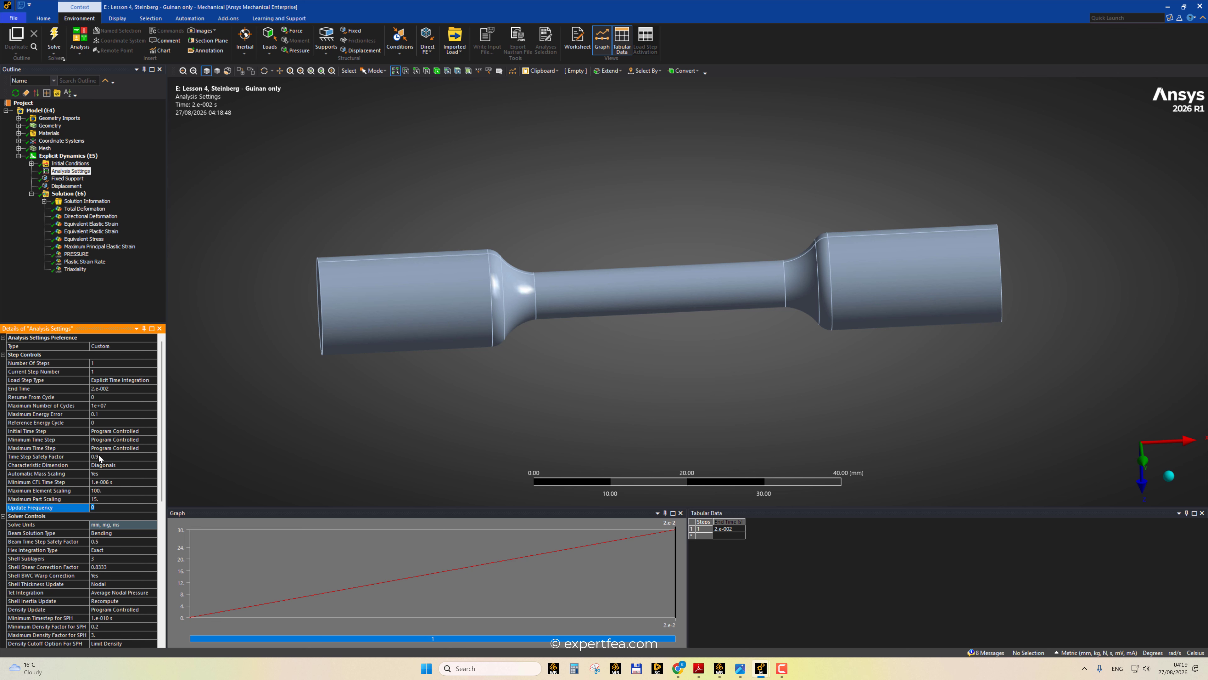
- Collapse the Step, Solver and Euler Domain Controls, check the Geometric Strain Limit and collapse the Erosion Controls
{"action": "left_click", "coordinate": [4, 354]}
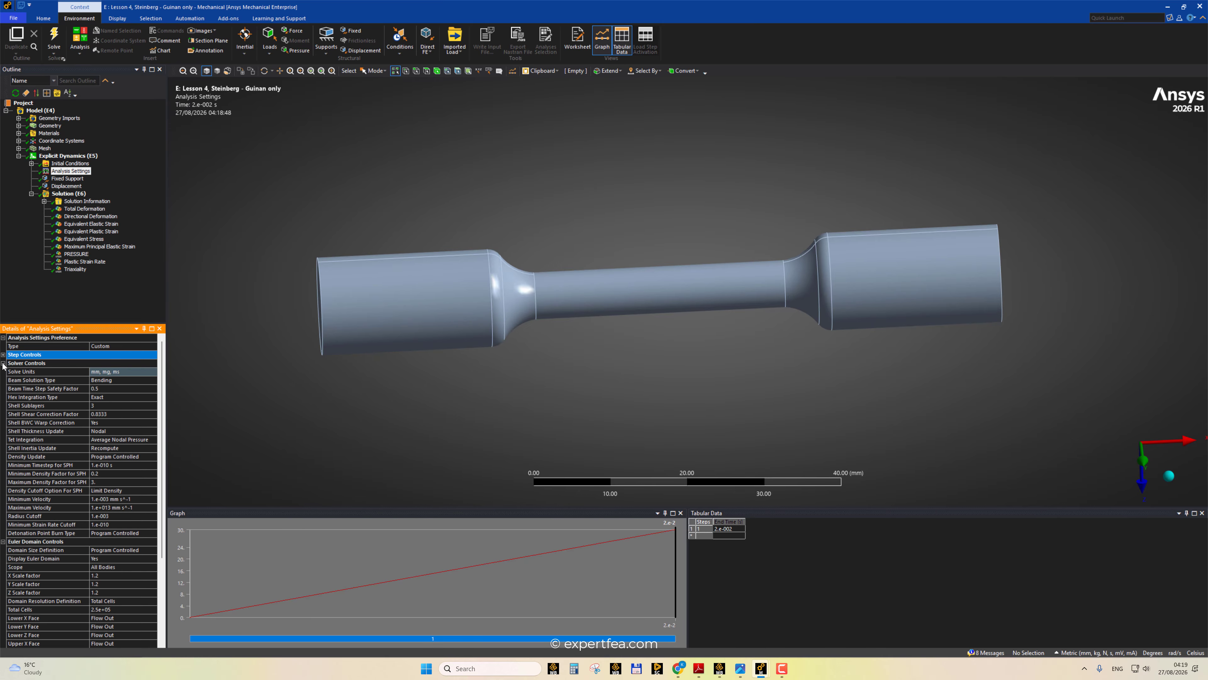
{"action": "left_click", "coordinate": [4, 363]}
{"action": "left_click", "coordinate": [4, 372]}
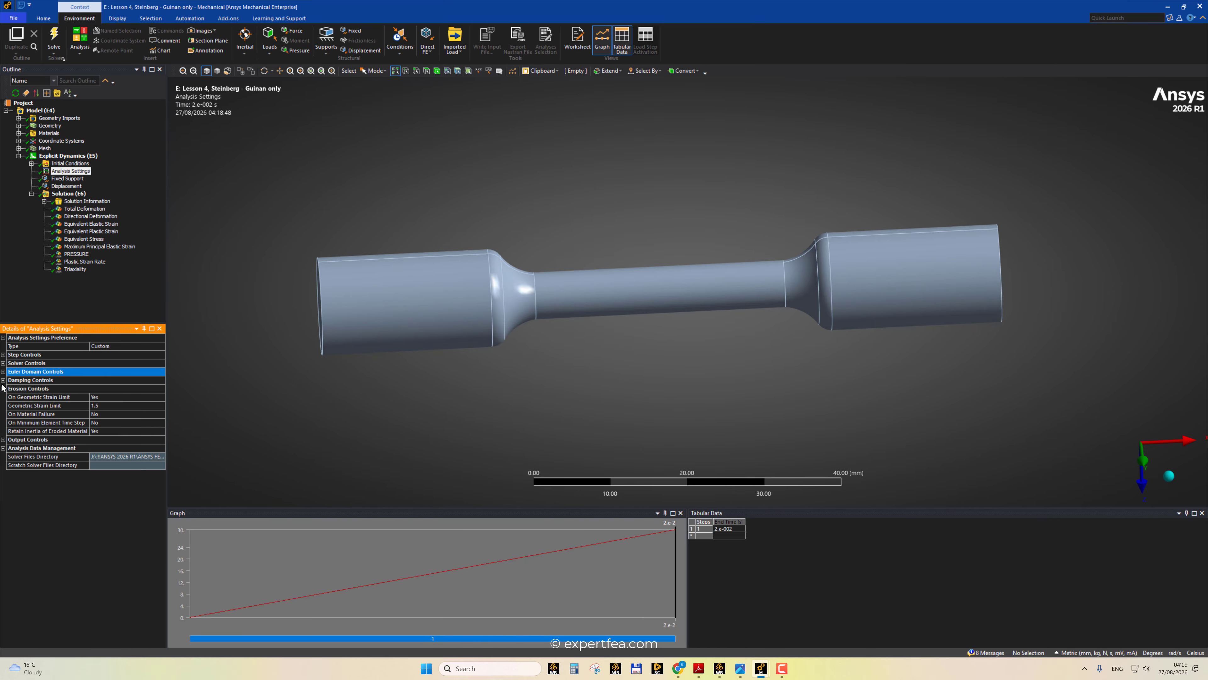
{"action": "left_click", "coordinate": [103, 407]}
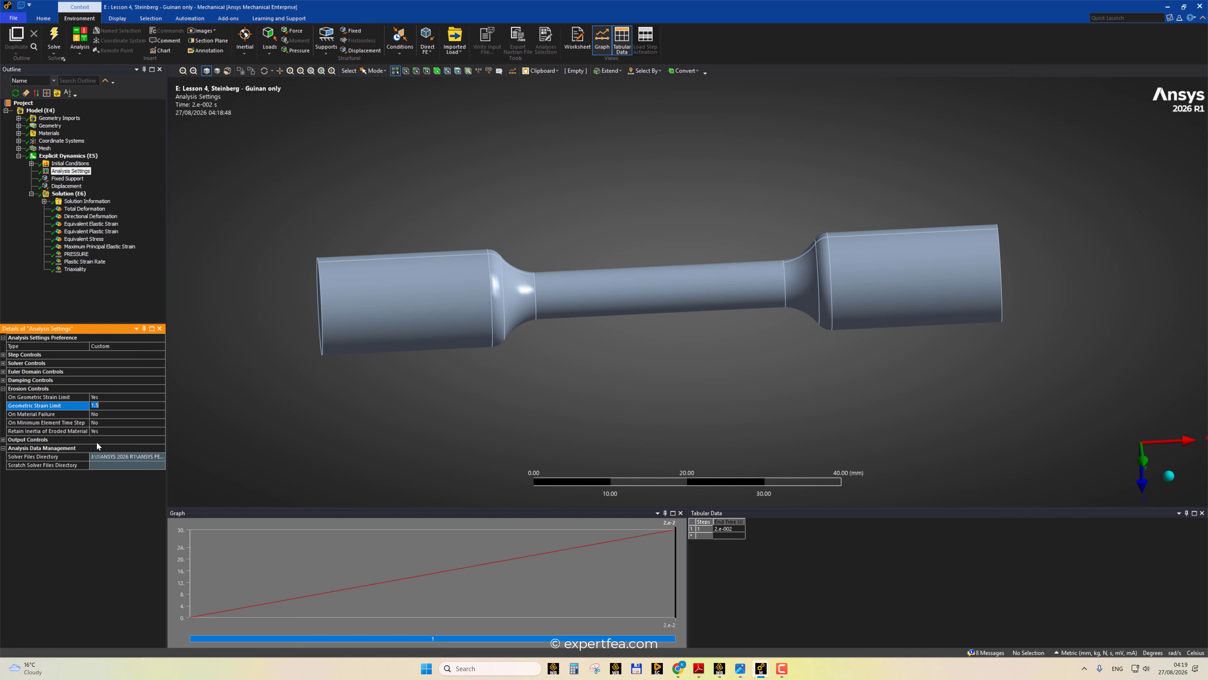
{"action": "left_click", "coordinate": [4, 388]}
- Inspect the Fixed Support on one grip of the specimen and the X Displacement on the opposite grip's cylindrical faces
{"action": "left_click", "coordinate": [67, 179]}
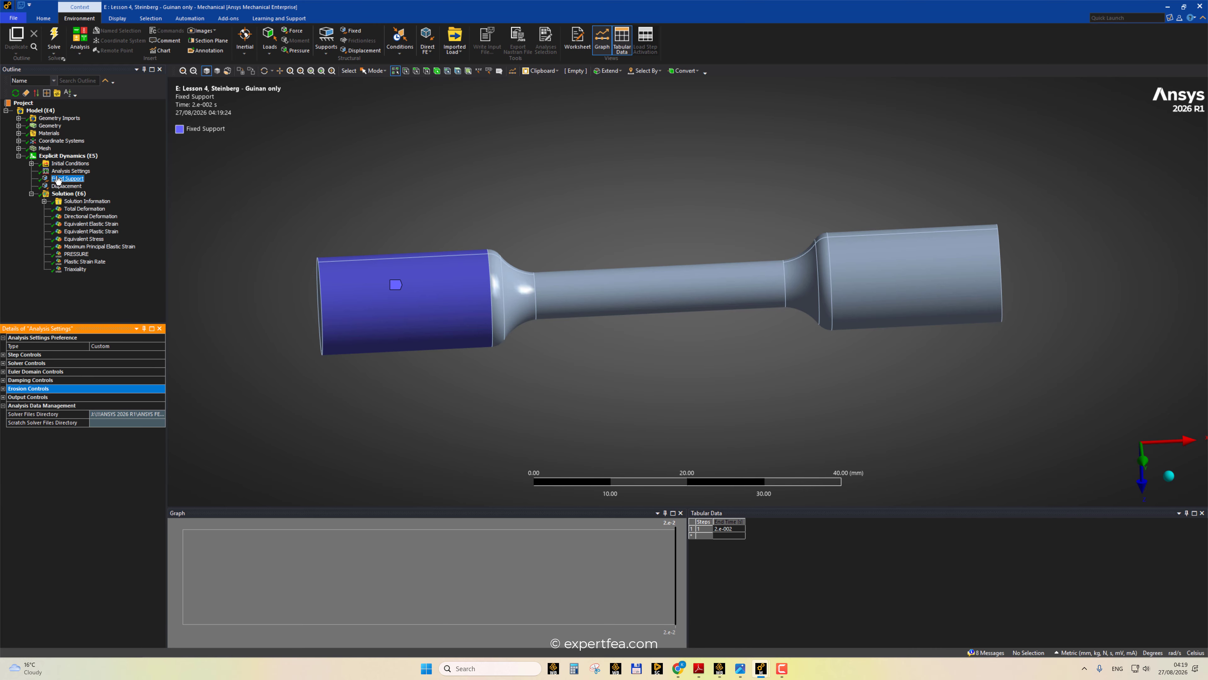
{"action": "middle_click_drag", "start_coordinate": [703, 379], "coordinate": [592, 384], "text": "ctrl"}
{"action": "left_click", "coordinate": [65, 185]}
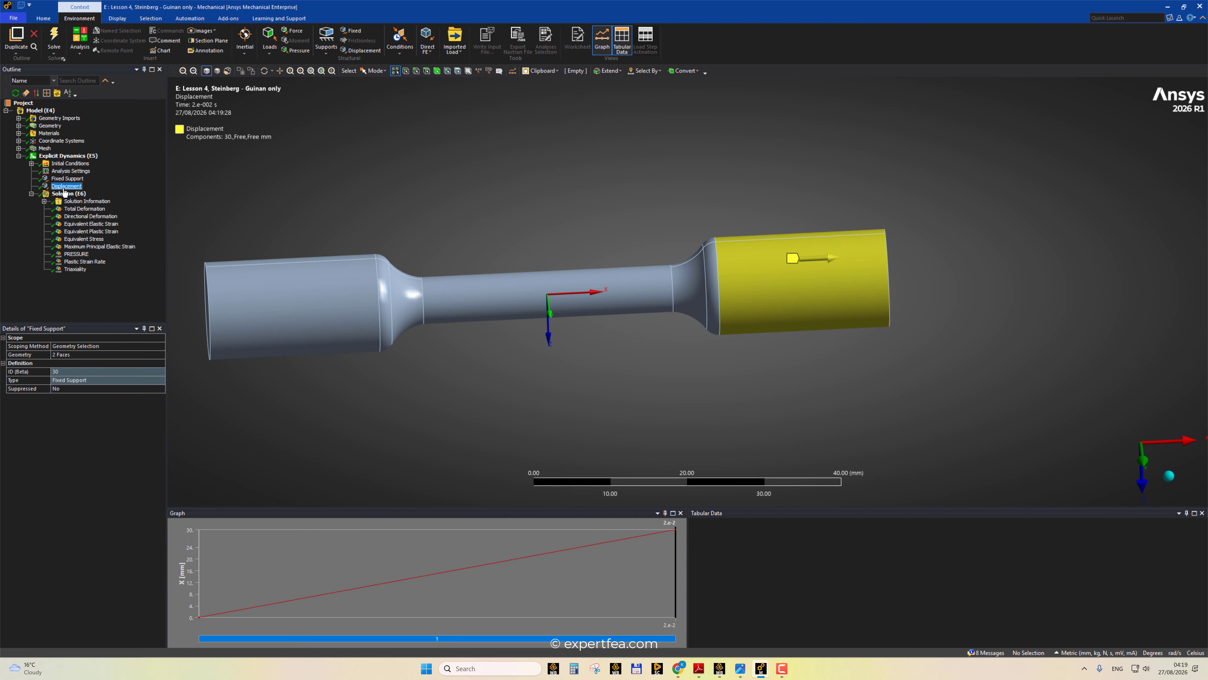
{"action": "middle_click_drag", "start_coordinate": [474, 372], "coordinate": [459, 369]}
{"action": "scroll", "coordinate": [760, 273], "scroll_direction": "down", "scroll_amount": 2}
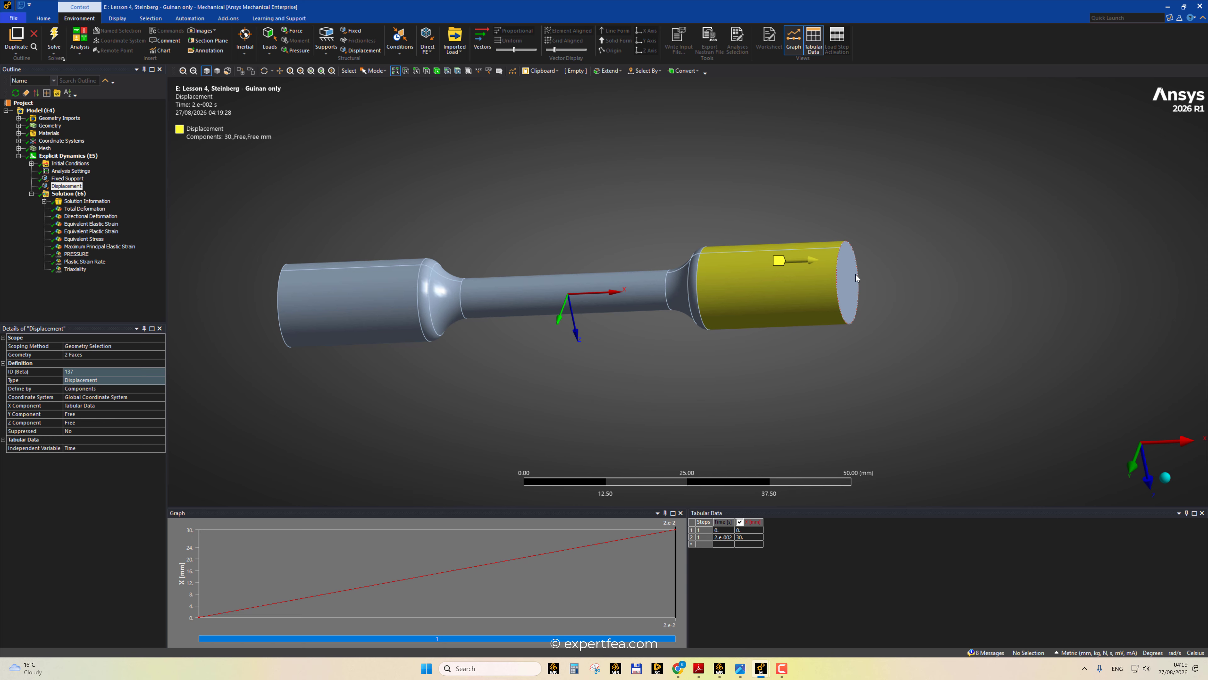
{"action": "mouse_move", "coordinate": [661, 346]}
{"action": "middle_mouse_down"}
{"action": "mouse_move", "coordinate": [647, 351]}
{"action": "mouse_move", "coordinate": [671, 339]}
{"action": "middle_mouse_up"}
{"action": "scroll", "coordinate": [606, 326], "scroll_direction": "up", "scroll_amount": 2}
{"action": "middle_click_drag", "start_coordinate": [539, 337], "coordinate": [651, 348], "text": "ctrl"}
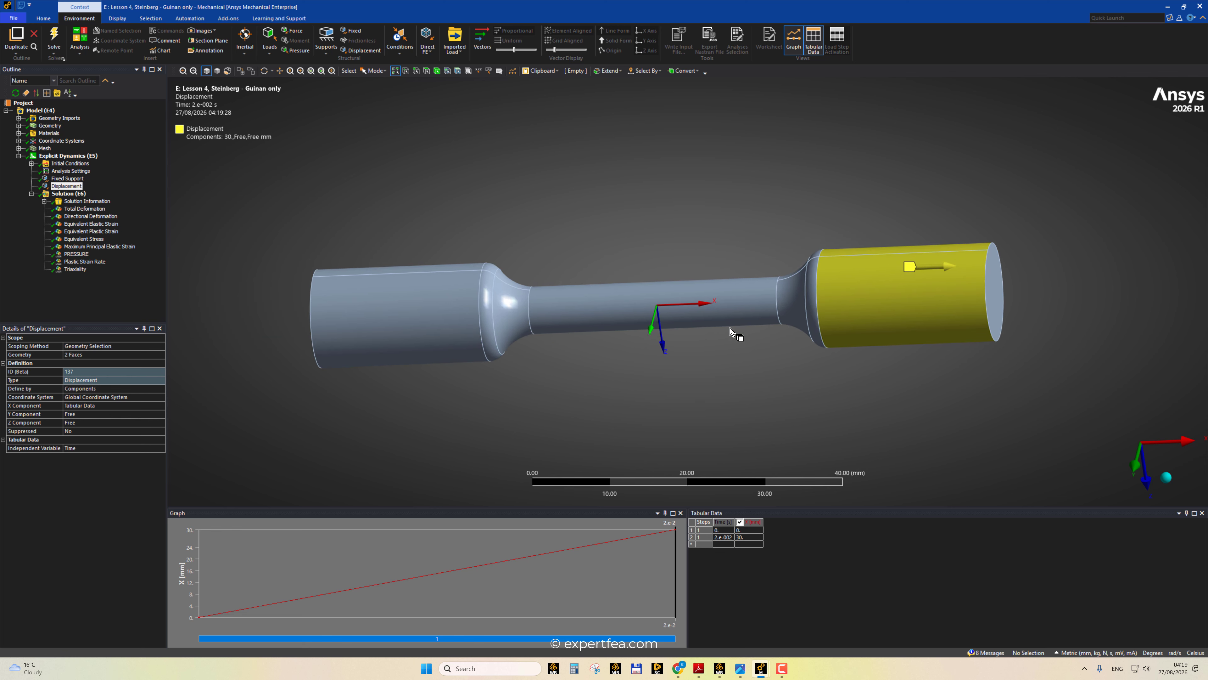
{"action": "middle_click_drag", "start_coordinate": [737, 335], "coordinate": [705, 327]}
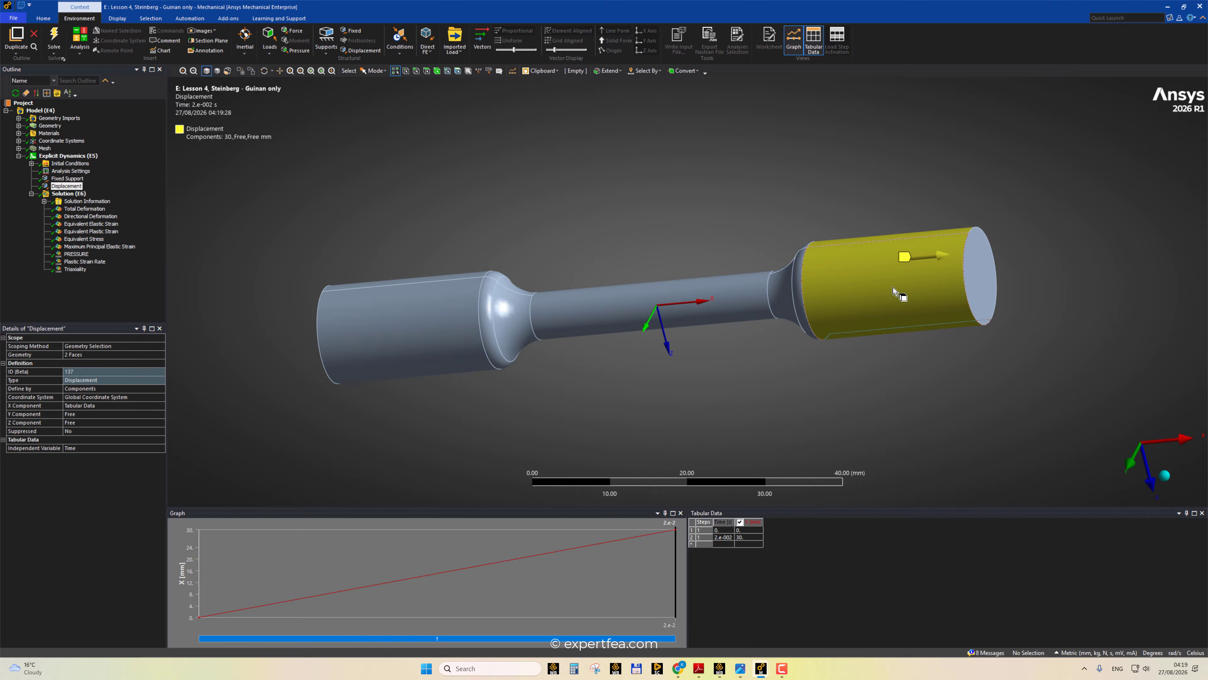
{"action": "left_click", "coordinate": [842, 260]}
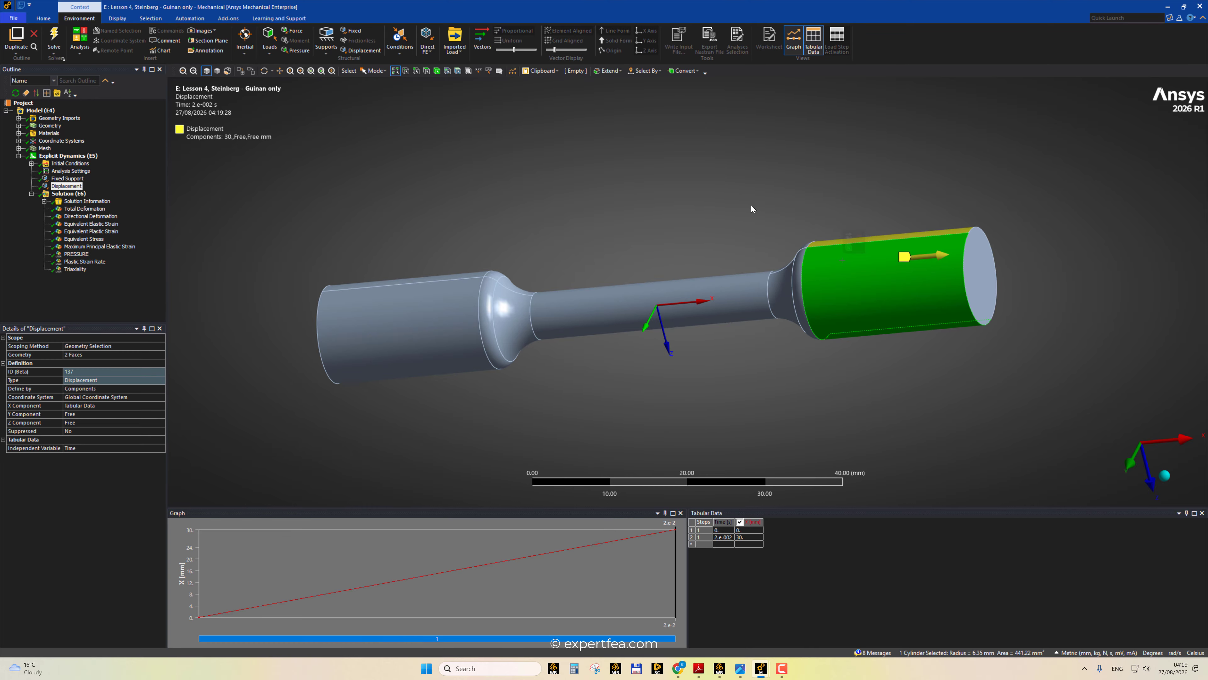
- Inspect the displacement-loaded grip of the specimen and its tabular X displacement over time
{"action": "left_click", "coordinate": [752, 208]}
{"action": "left_click", "coordinate": [857, 278]}
{"action": "left_click", "coordinate": [734, 173]}
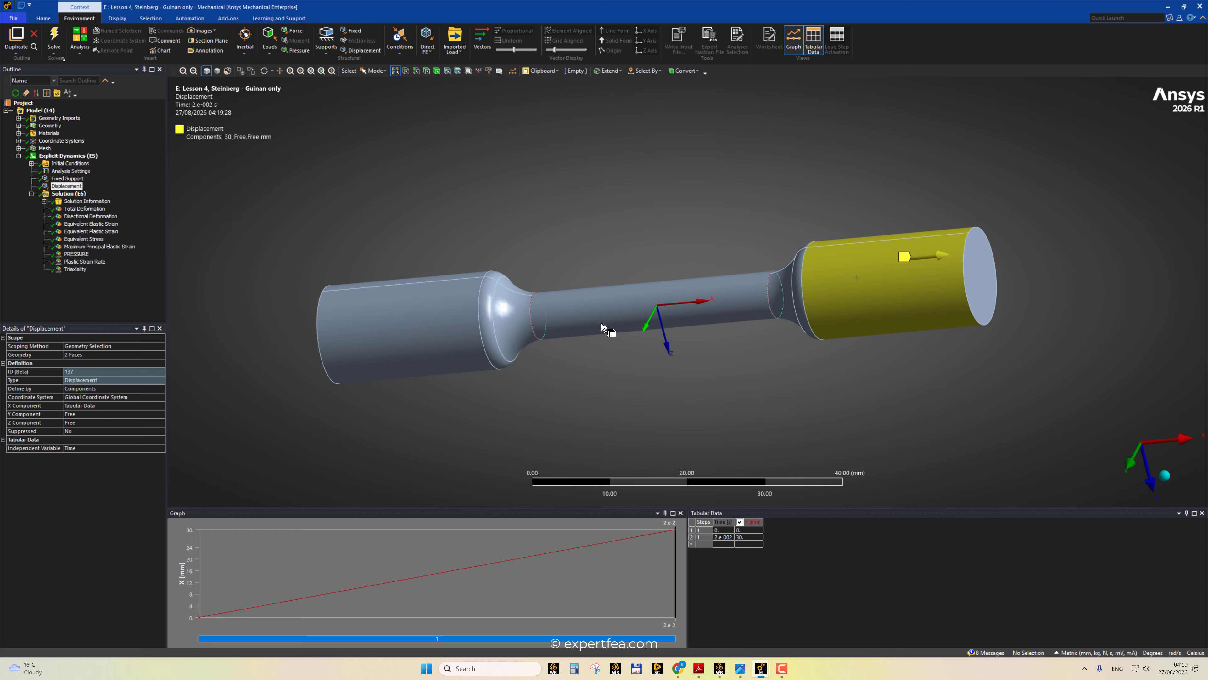
{"action": "scroll", "coordinate": [686, 365], "scroll_direction": "down", "scroll_amount": 3}
{"action": "scroll", "coordinate": [688, 362], "scroll_direction": "down", "scroll_amount": 1}
{"action": "middle_click_drag", "start_coordinate": [701, 355], "coordinate": [718, 498], "text": "ctrl"}
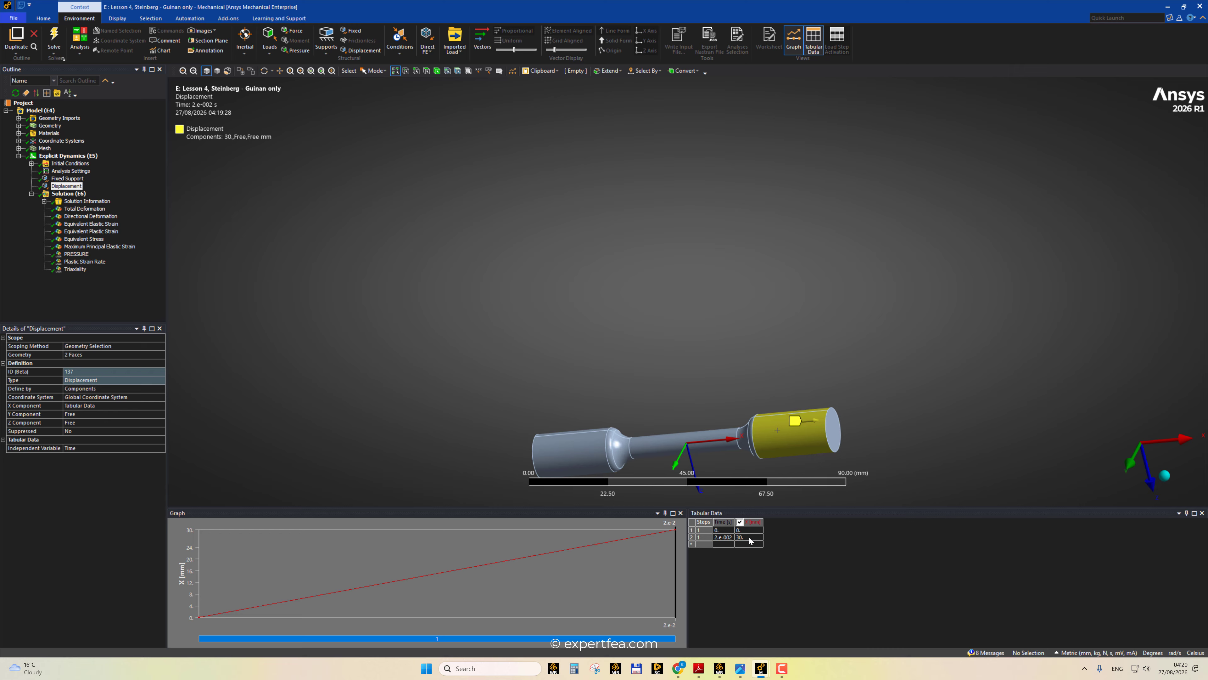
{"action": "middle_click_drag", "start_coordinate": [620, 312], "coordinate": [652, 326]}
{"action": "middle_click_drag", "start_coordinate": [709, 335], "coordinate": [736, 252], "text": "ctrl"}
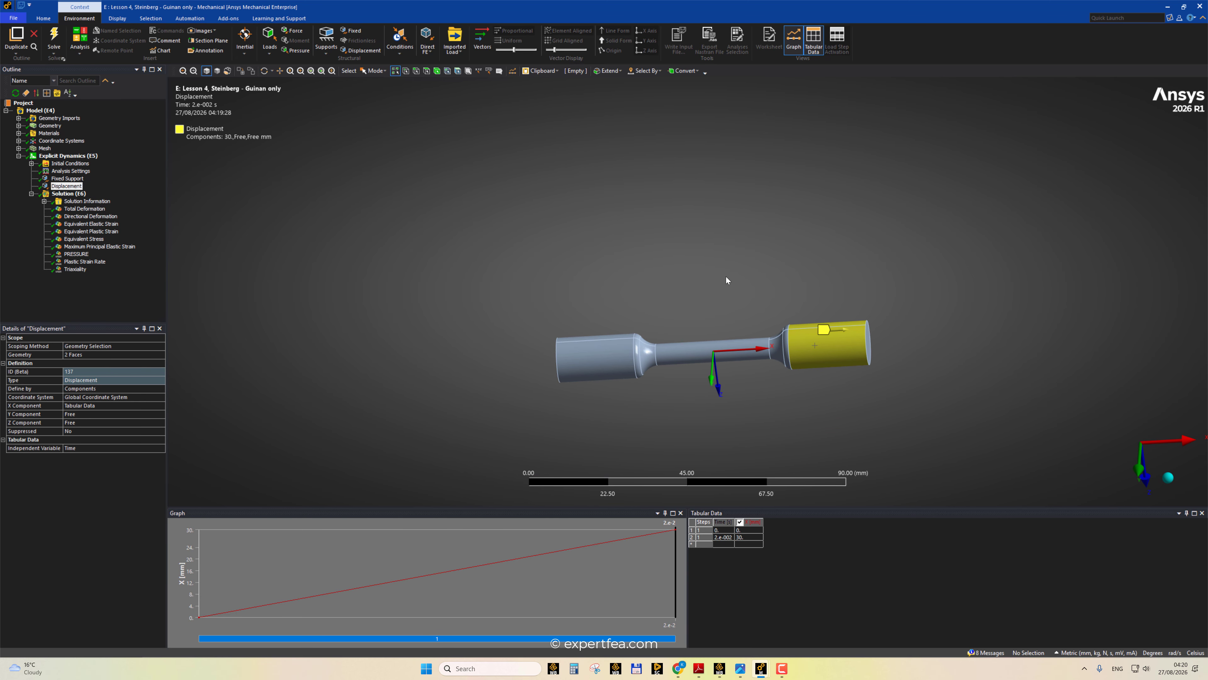
{"action": "scroll", "coordinate": [728, 282], "scroll_direction": "up", "scroll_amount": 3}
{"action": "middle_click_drag", "start_coordinate": [744, 300], "coordinate": [726, 192], "text": "ctrl"}
{"action": "scroll", "coordinate": [702, 220], "scroll_direction": "up", "scroll_amount": 3}
- Show the Total Deformation result and play its animation to examine the necking and separation of the specimen
{"action": "left_click", "coordinate": [88, 211]}
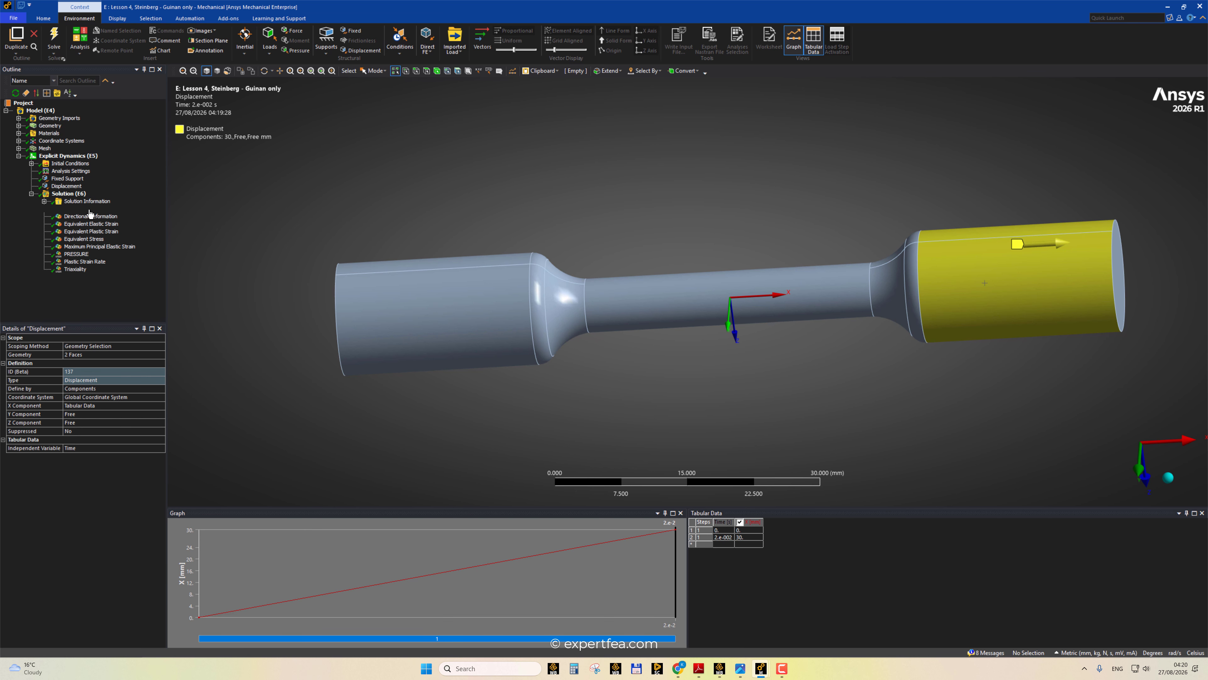
{"action": "scroll", "coordinate": [517, 328], "scroll_direction": "down", "scroll_amount": 2}
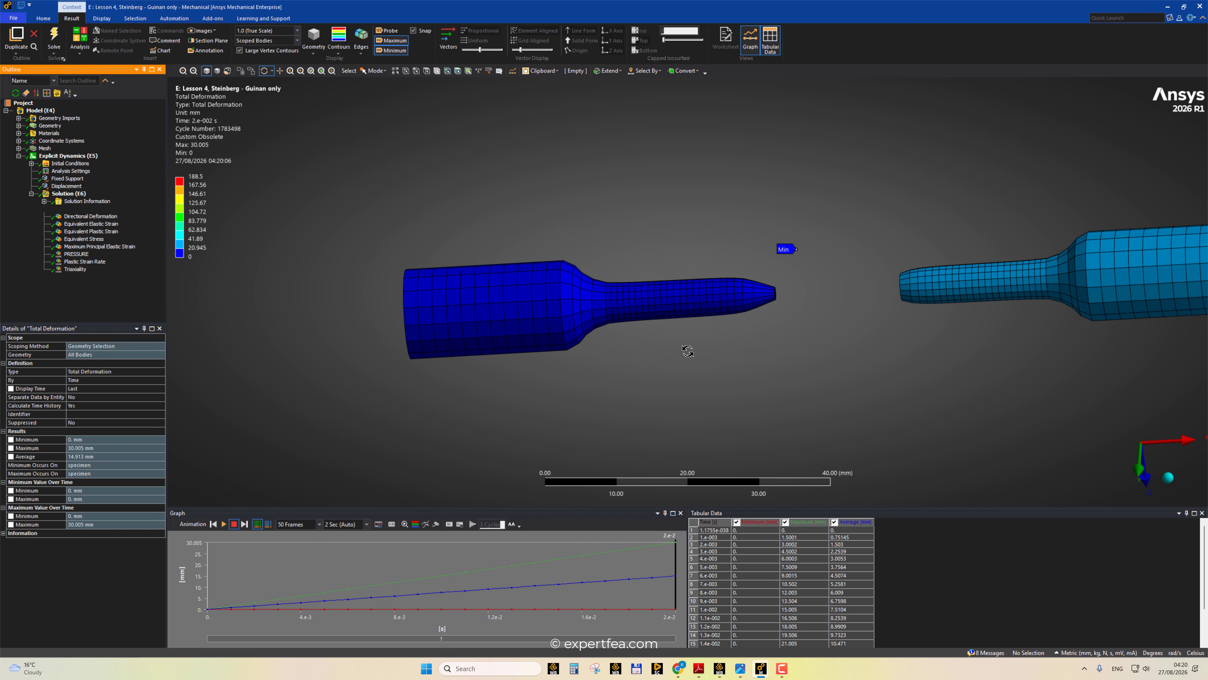
{"action": "middle_click_drag", "start_coordinate": [746, 350], "coordinate": [580, 351], "text": "ctrl"}
{"action": "left_click", "coordinate": [224, 524]}
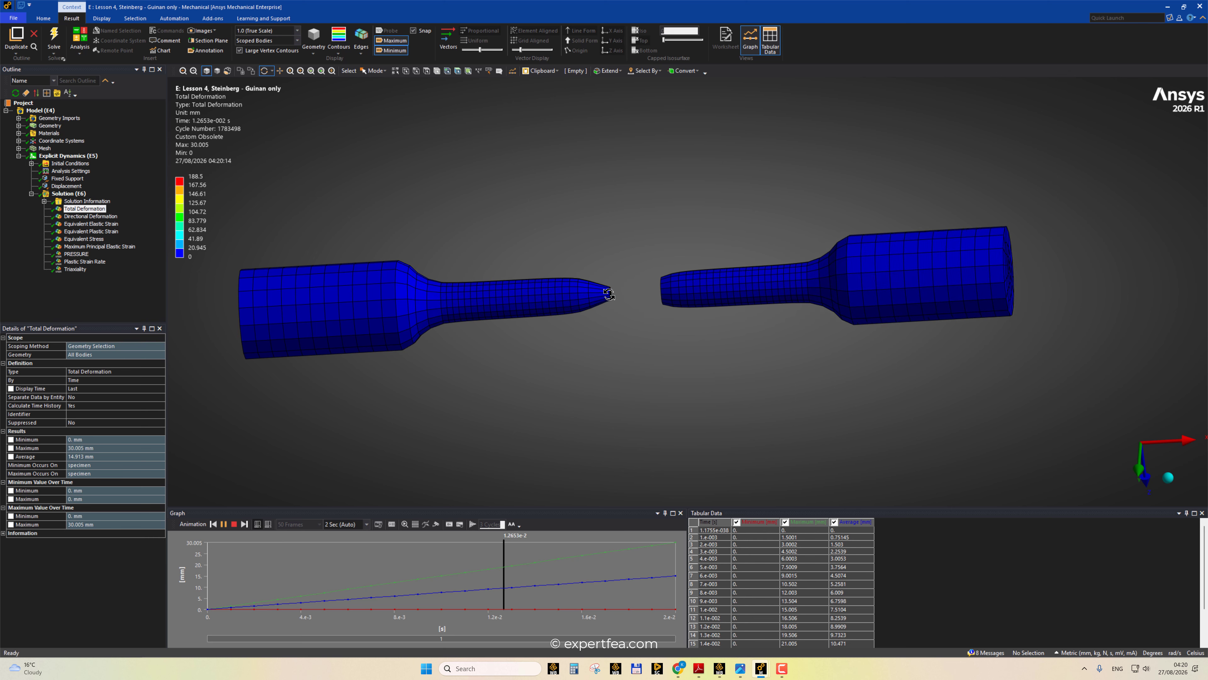
{"action": "middle_click_drag", "start_coordinate": [599, 334], "coordinate": [668, 327]}
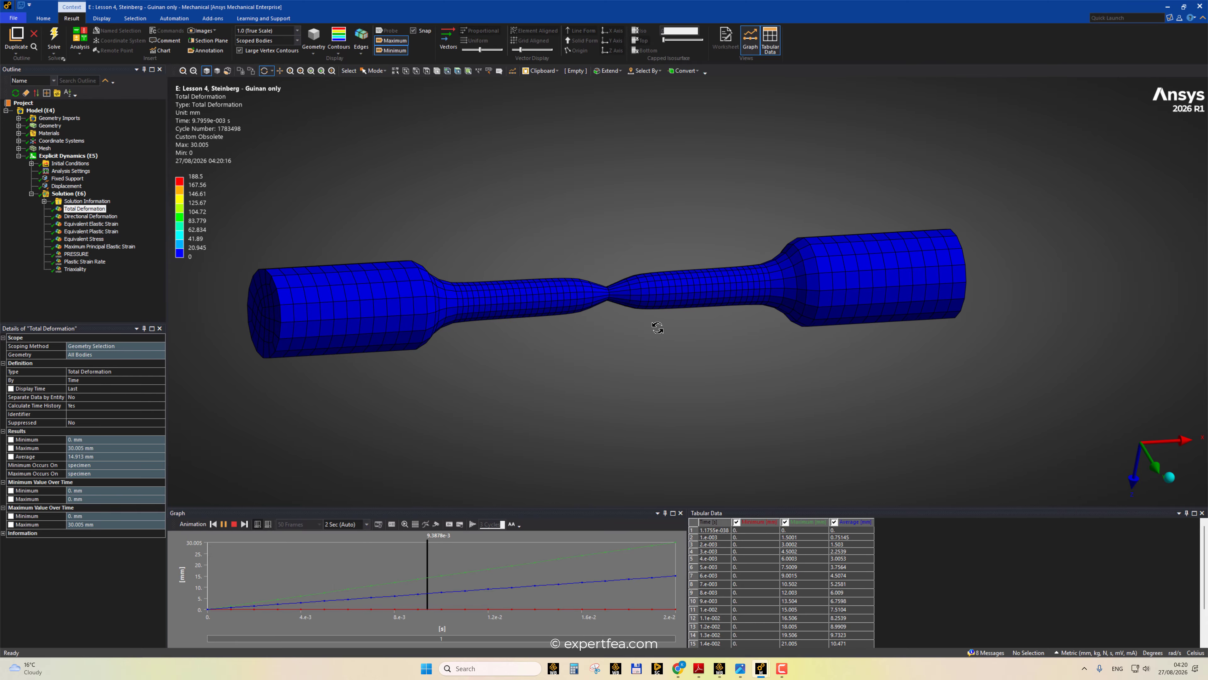
{"action": "scroll", "coordinate": [625, 280], "scroll_direction": "up", "scroll_amount": 3}
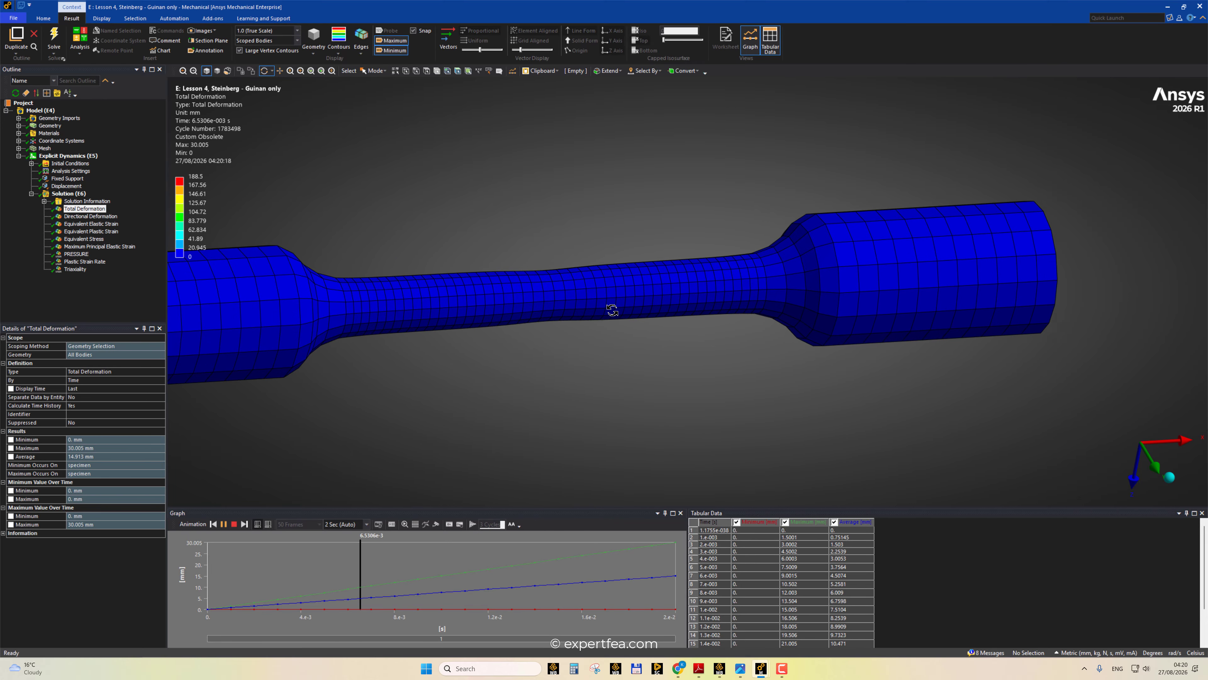
{"action": "scroll", "coordinate": [643, 310], "scroll_direction": "down", "scroll_amount": 2}
{"action": "middle_click_drag", "start_coordinate": [638, 324], "coordinate": [708, 364]}
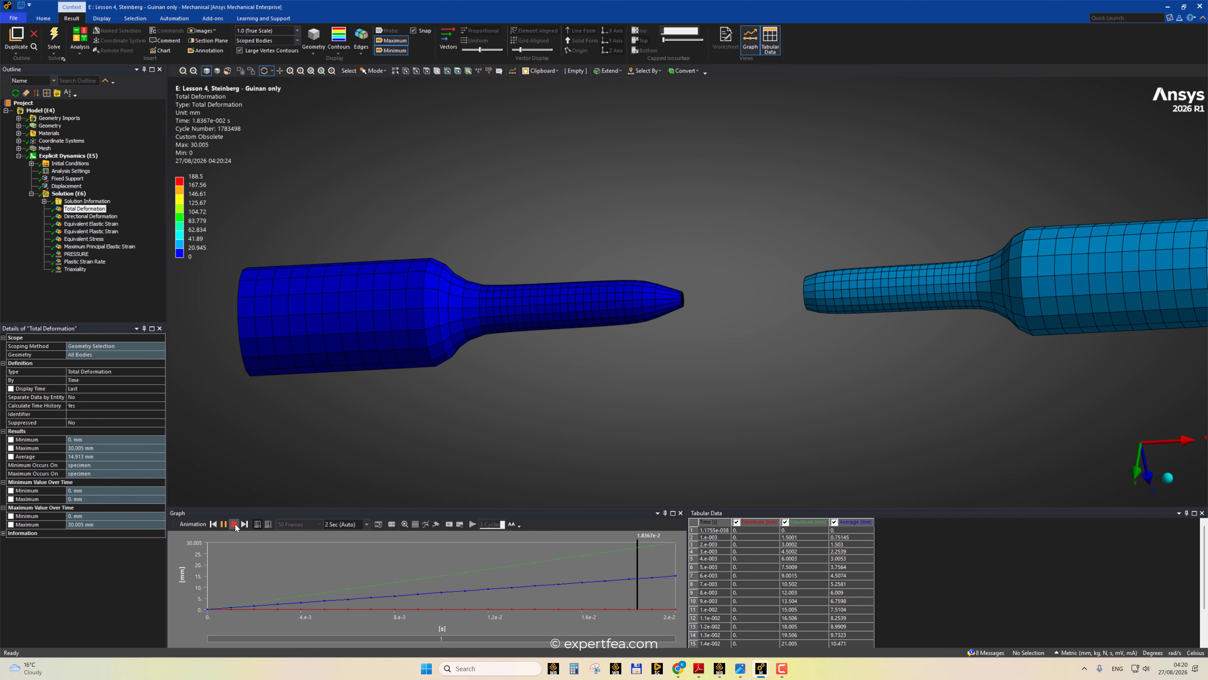
- Adjust the Total Deformation legend to the visible range and replay the animation
{"action": "right_click", "coordinate": [179, 210]}
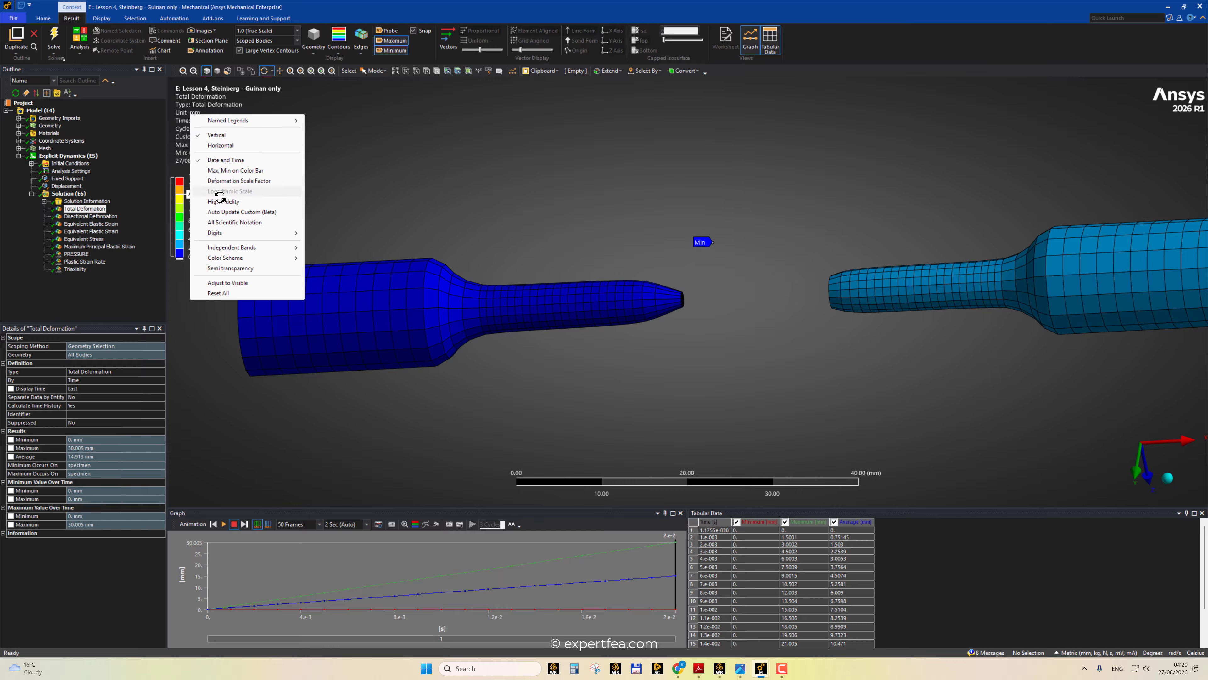
{"action": "left_click", "coordinate": [219, 283]}
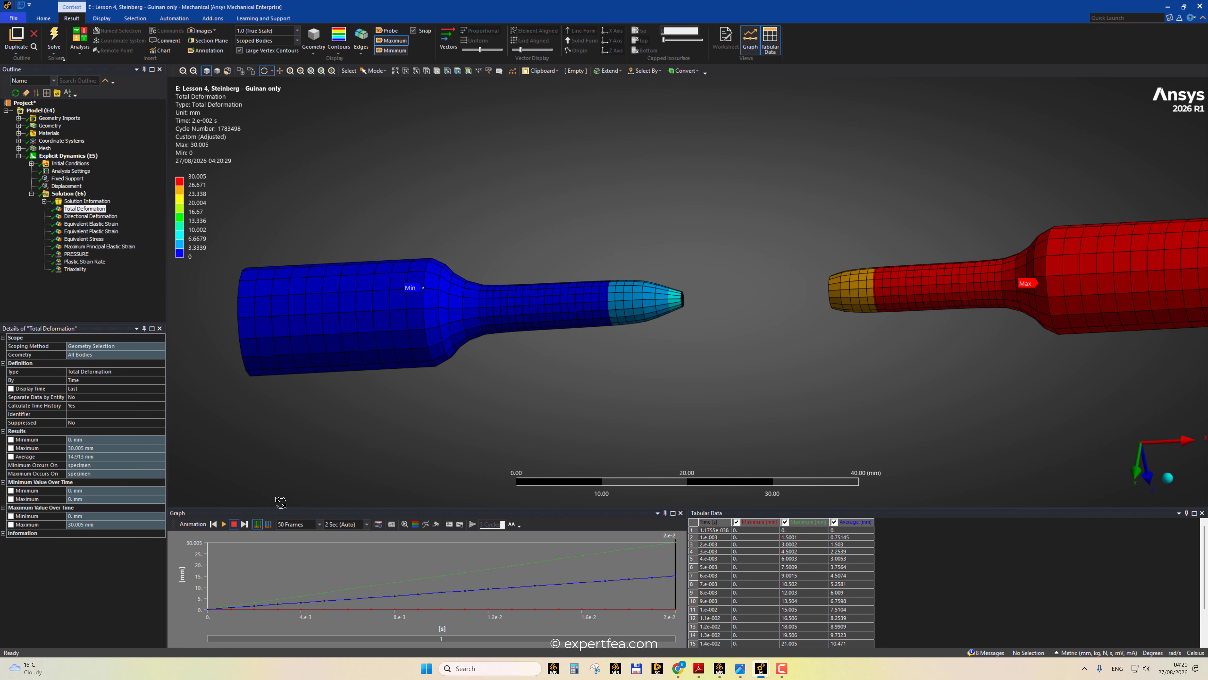
{"action": "left_click", "coordinate": [223, 524]}
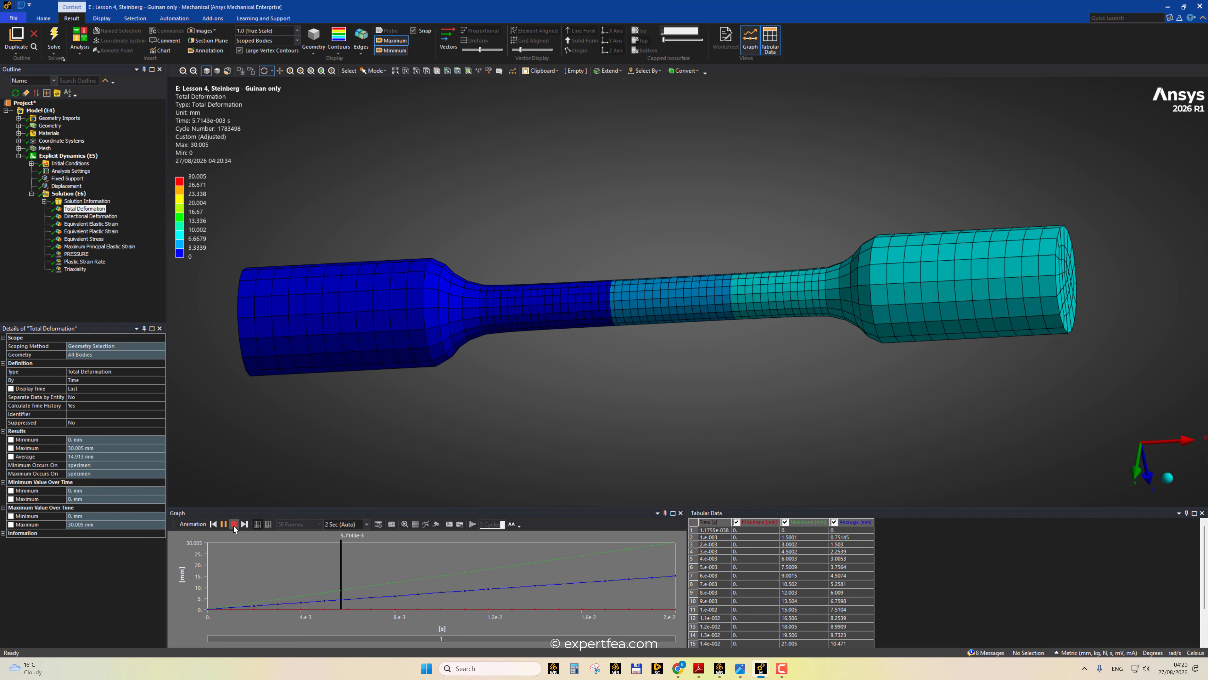
- Review the Directional Deformation, Equivalent Elastic Strain and Equivalent Plastic Strain results and their time histories
{"action": "left_click", "coordinate": [91, 216]}
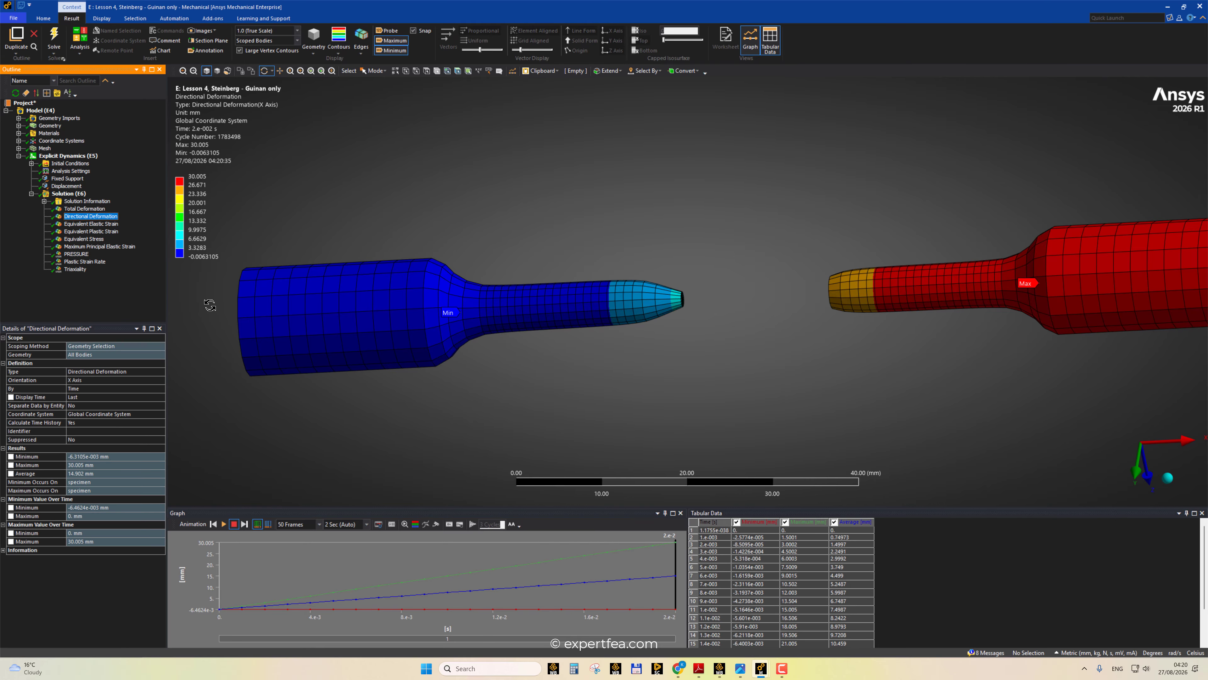
{"action": "key", "text": "Down"}
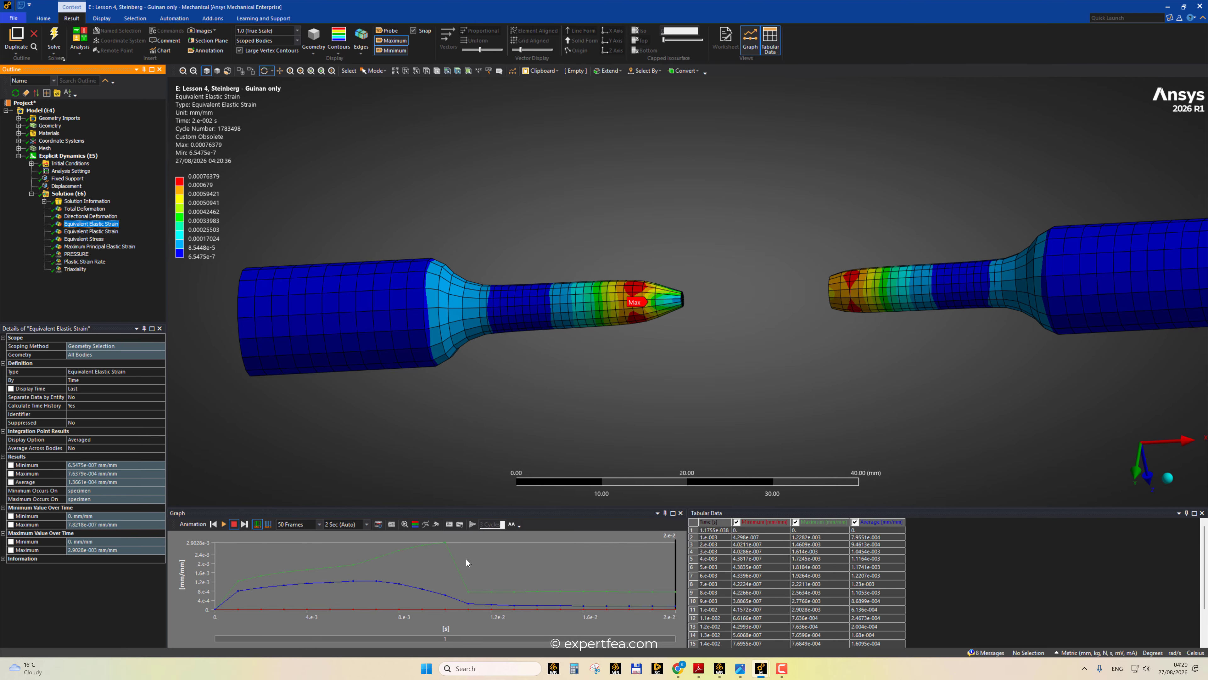
{"action": "left_click", "coordinate": [445, 555]}
{"action": "left_click", "coordinate": [115, 232]}
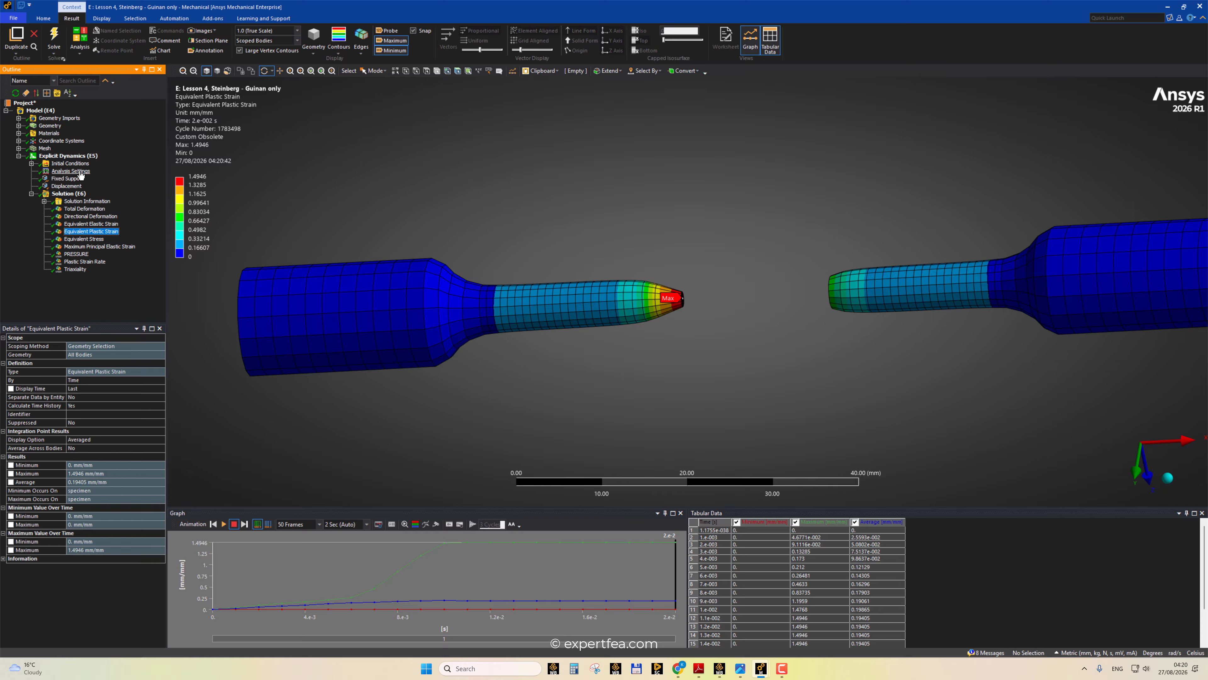
- Retrieve the Equivalent Stress result at 1e-2 s and adjust its legend to the visible range
{"action": "key", "text": "Down"}
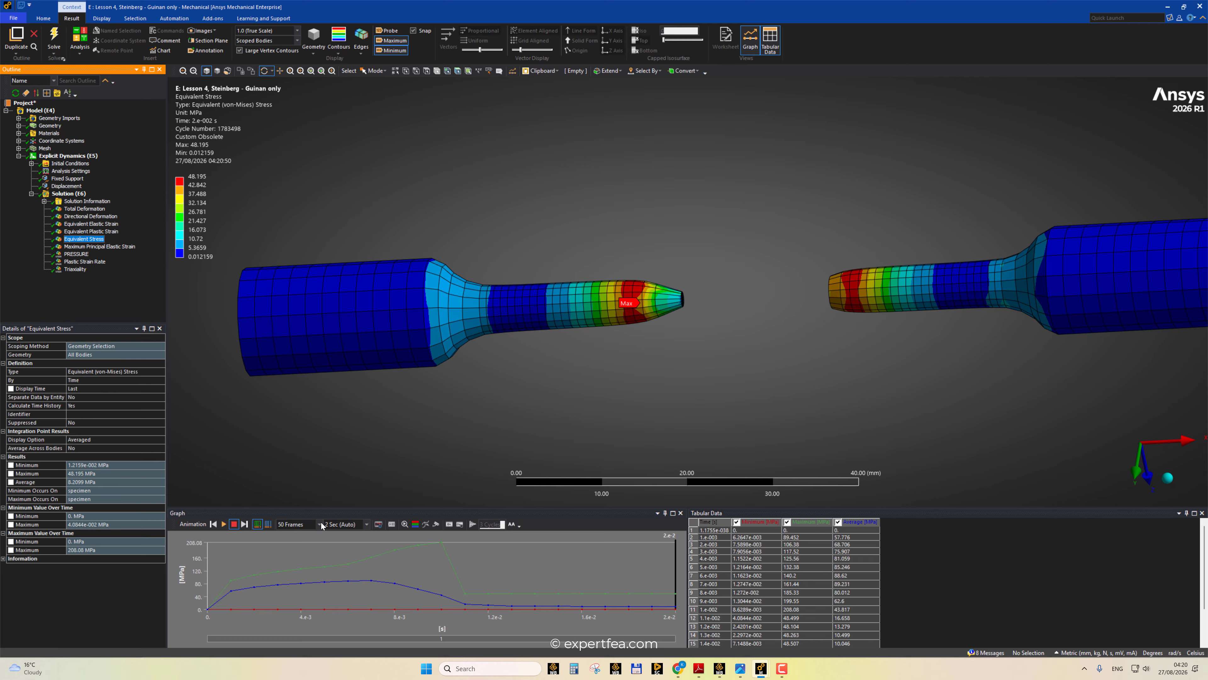
{"action": "right_click", "coordinate": [198, 126]}
{"action": "key", "text": "Return"}
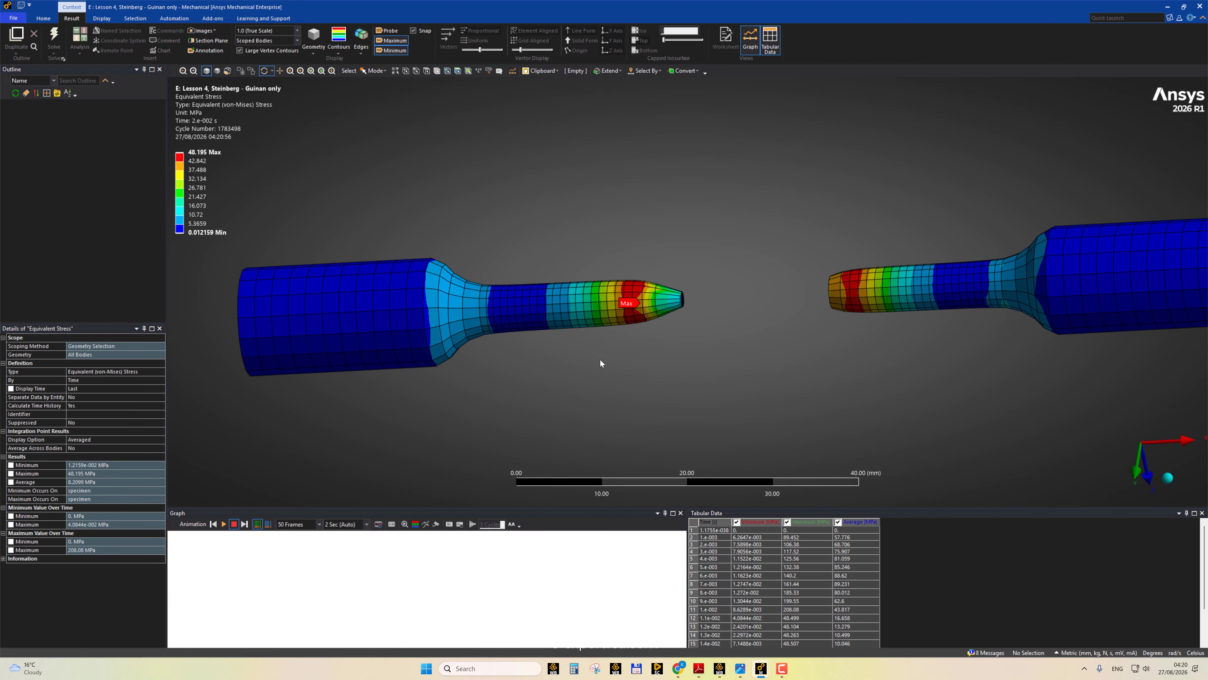
{"action": "left_click", "coordinate": [442, 551]}
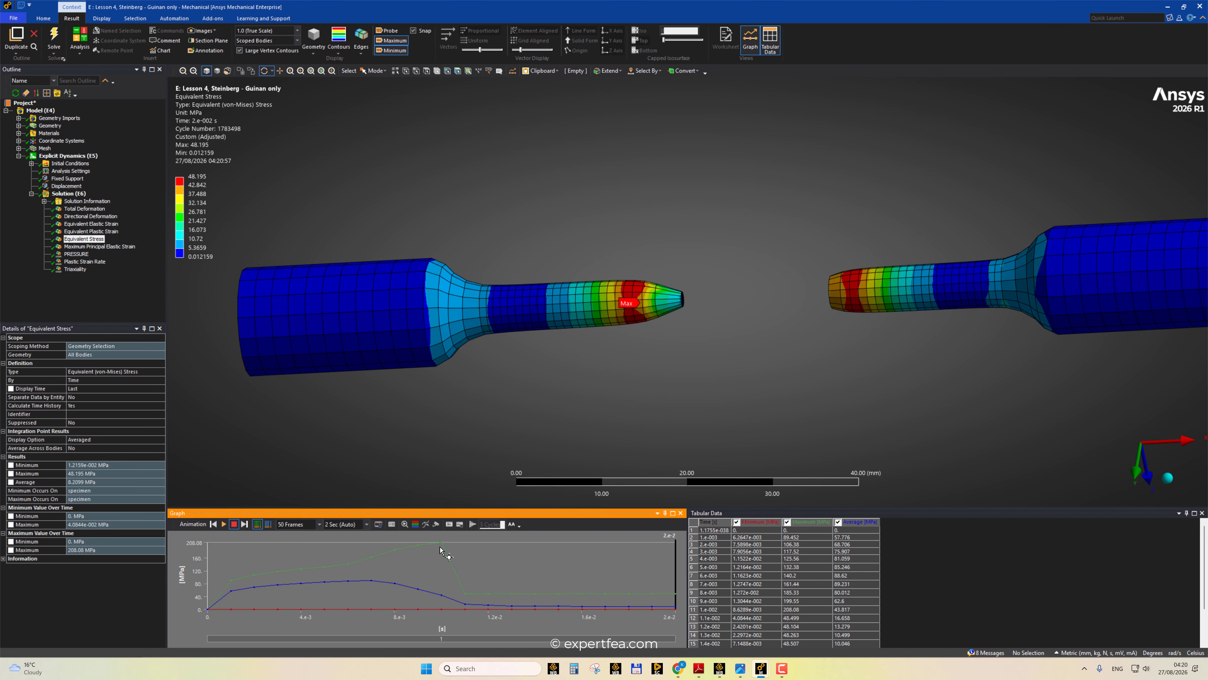
{"action": "left_click", "coordinate": [443, 550]}
{"action": "right_click", "coordinate": [442, 549]}
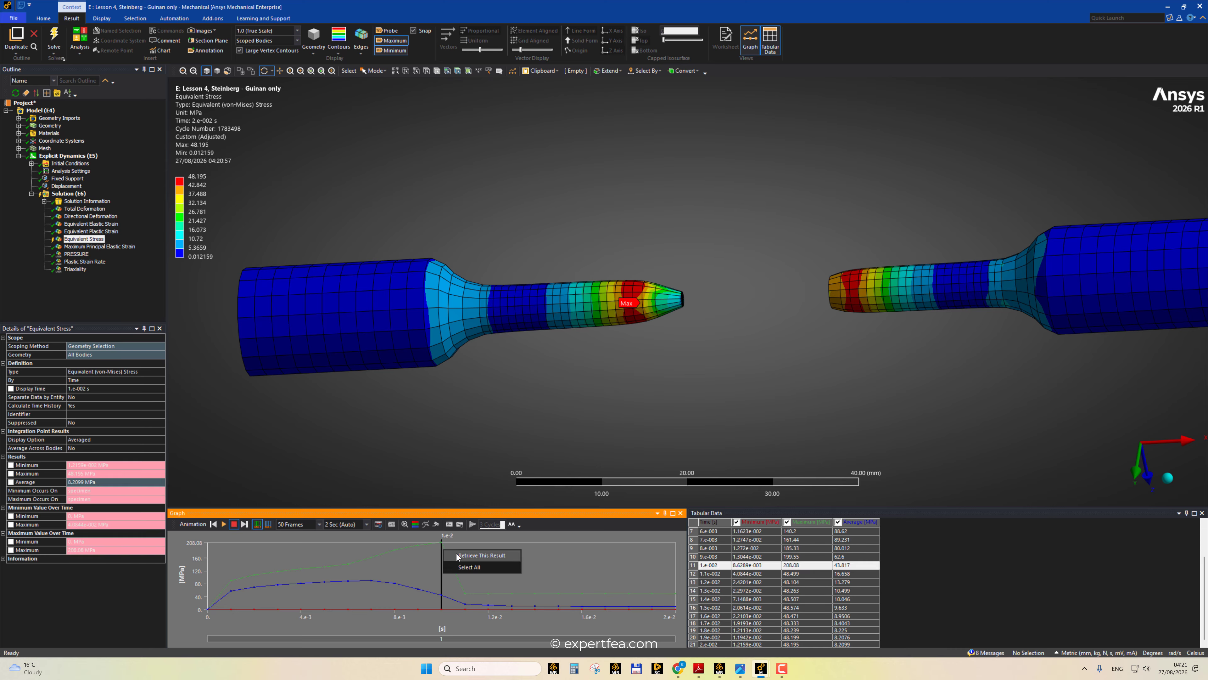
{"action": "left_click", "coordinate": [457, 554]}
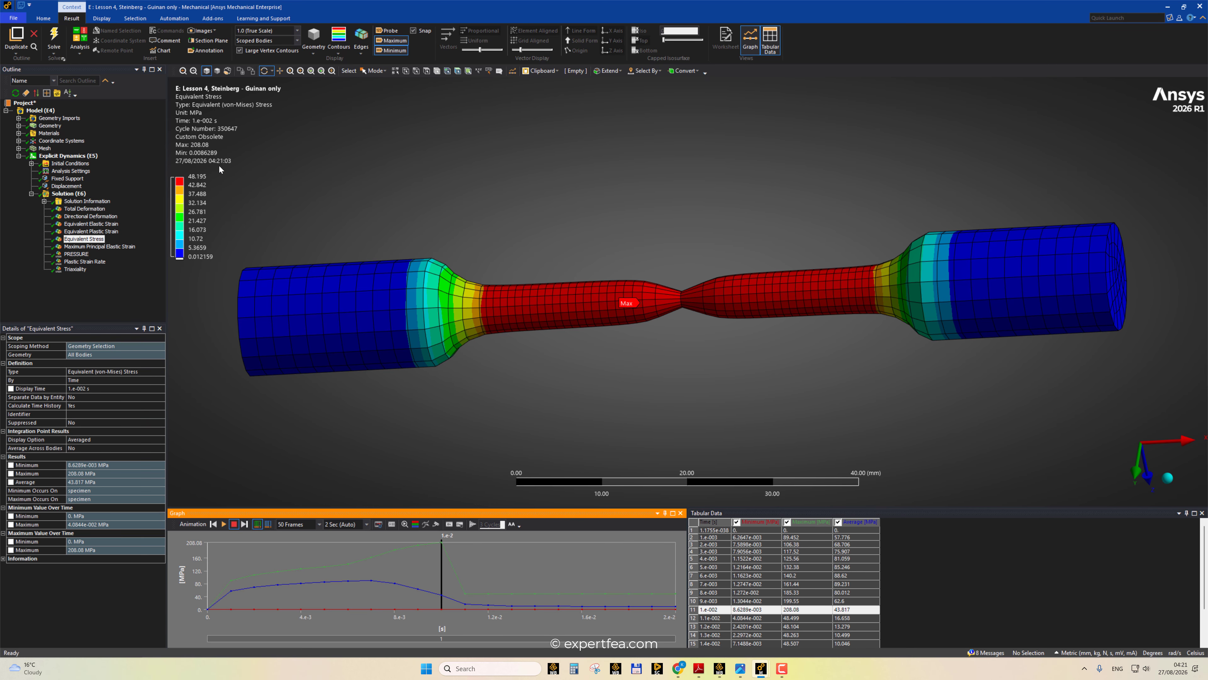
{"action": "right_click", "coordinate": [201, 120]}
{"action": "left_click", "coordinate": [245, 291]}
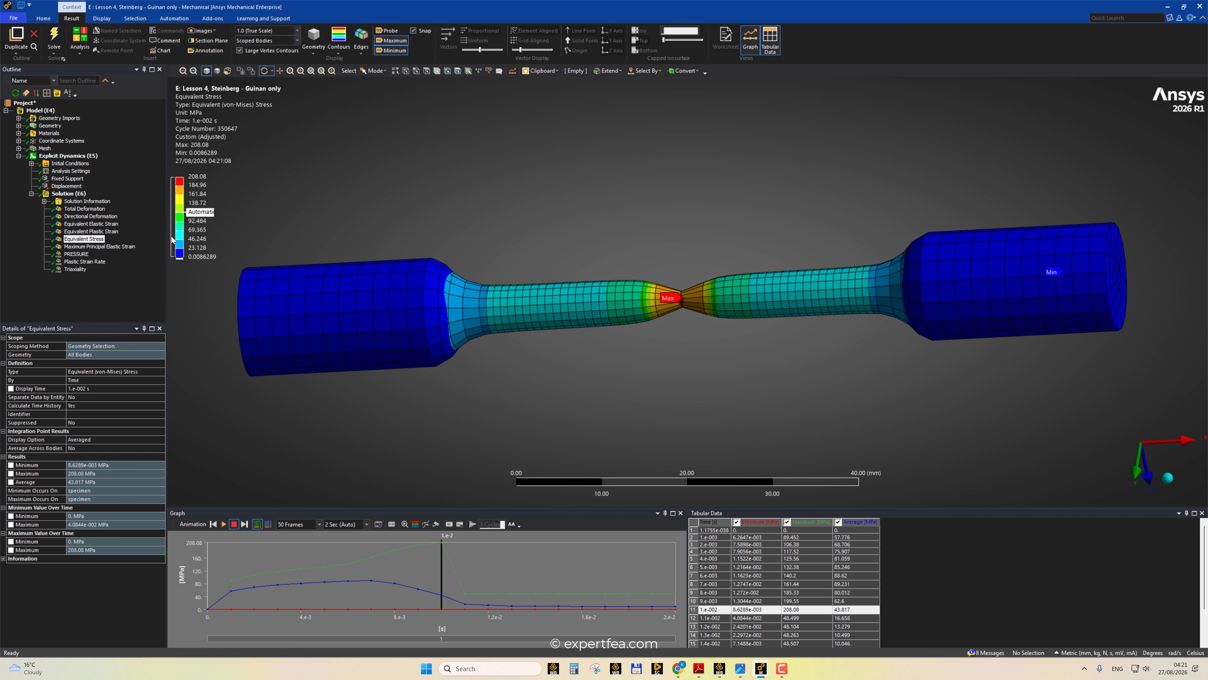
- Review the Maximum Principal Elastic Strain and PRESSURE results
{"action": "left_click", "coordinate": [116, 247]}
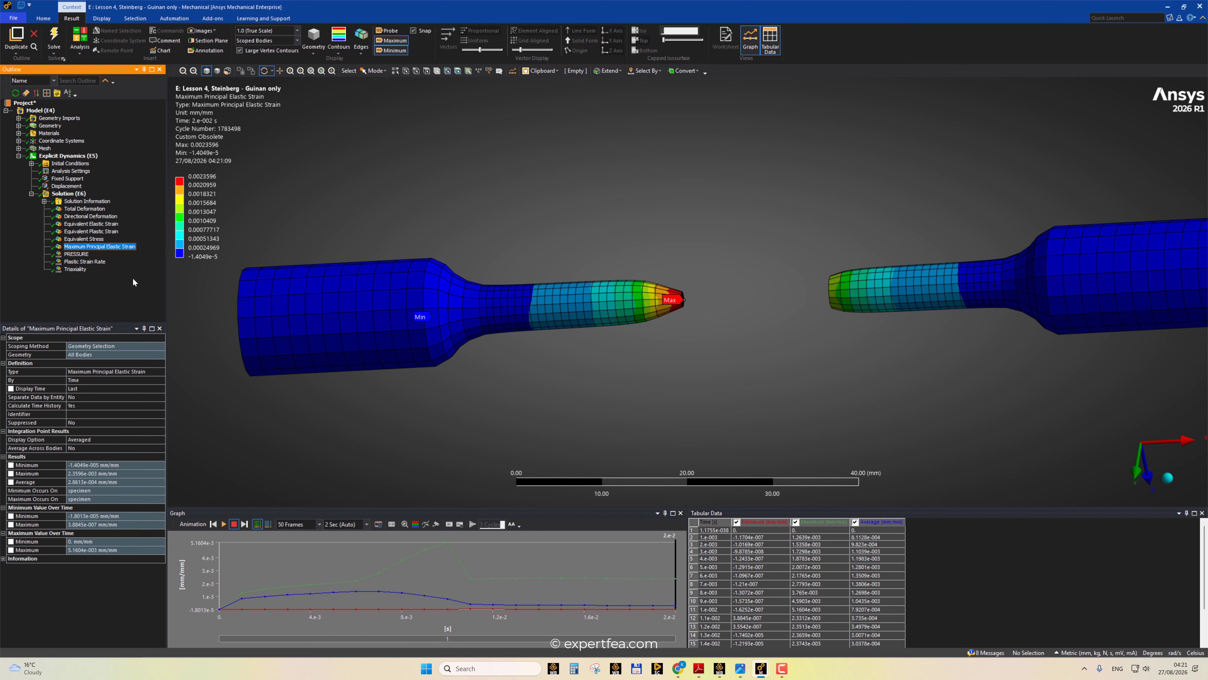
{"action": "left_click", "coordinate": [76, 254]}
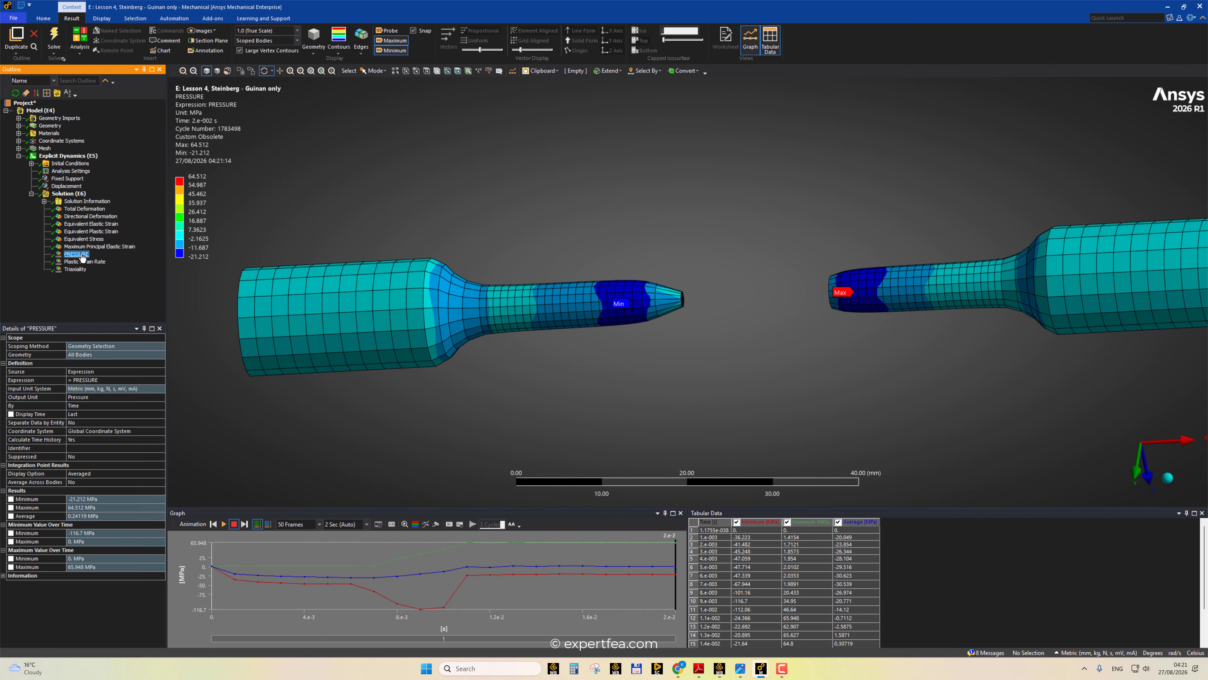
- Look through the Solution worksheet's Available Solution Quantities and locate the PRESSURE expression
{"action": "left_click", "coordinate": [69, 193]}
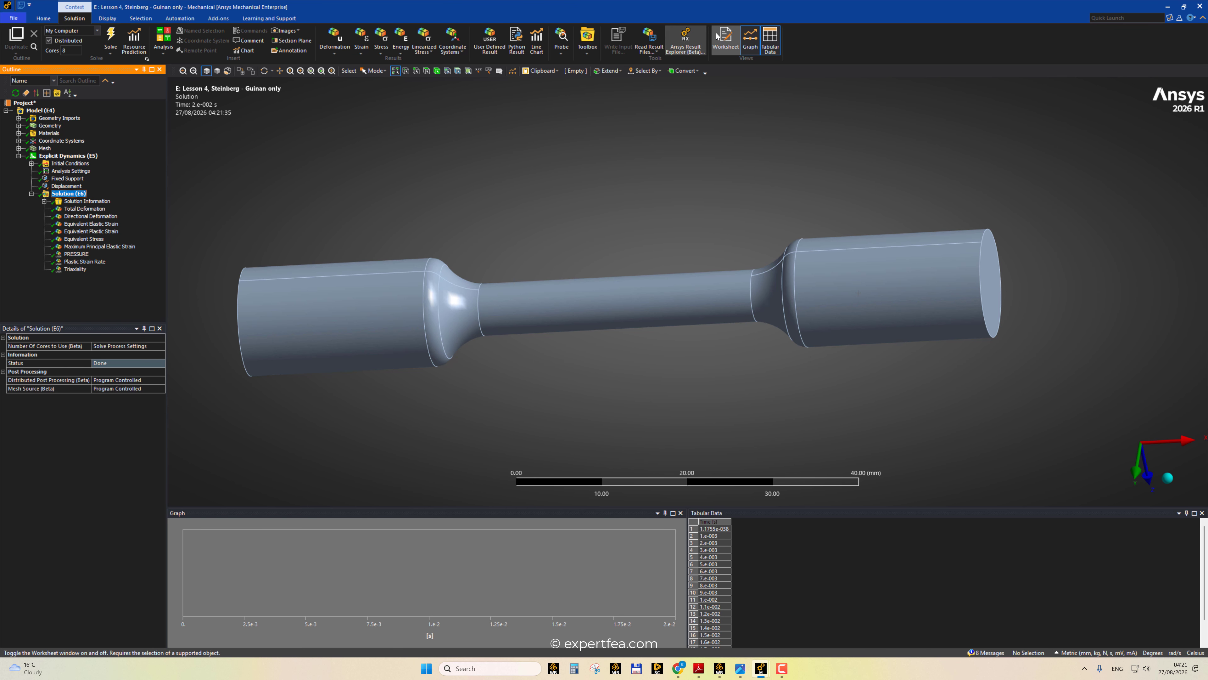
{"action": "left_click", "coordinate": [719, 36]}
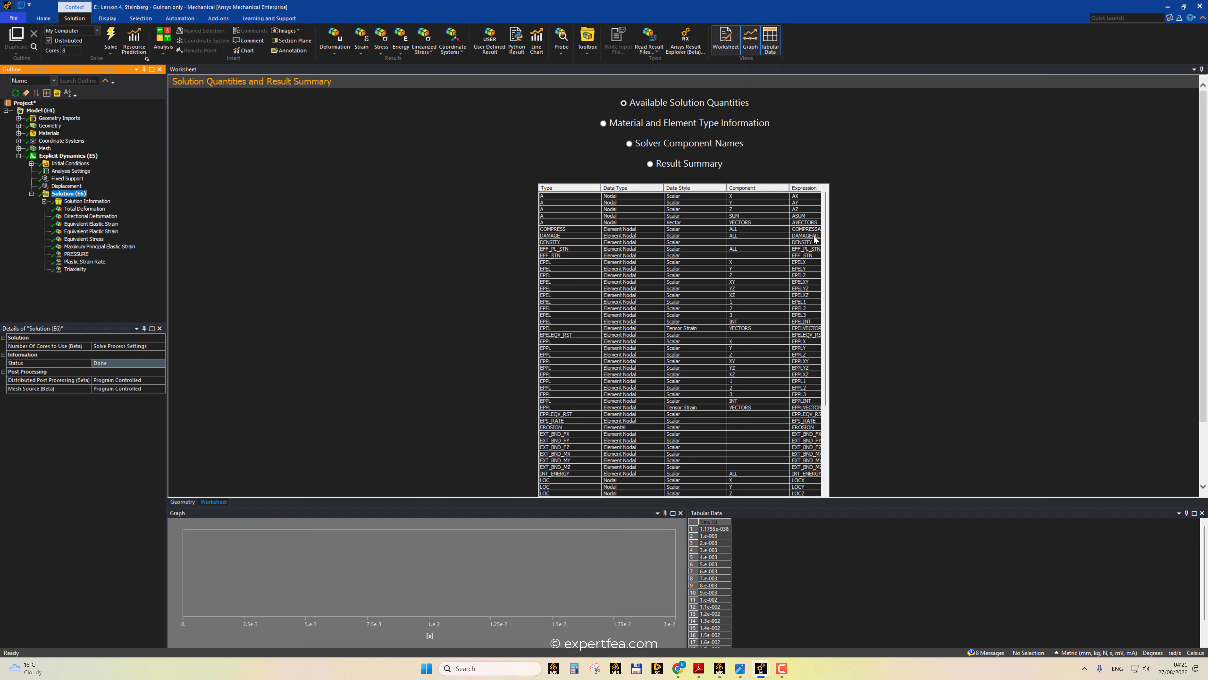
{"action": "scroll", "coordinate": [810, 314], "scroll_direction": "down", "scroll_amount": 13}
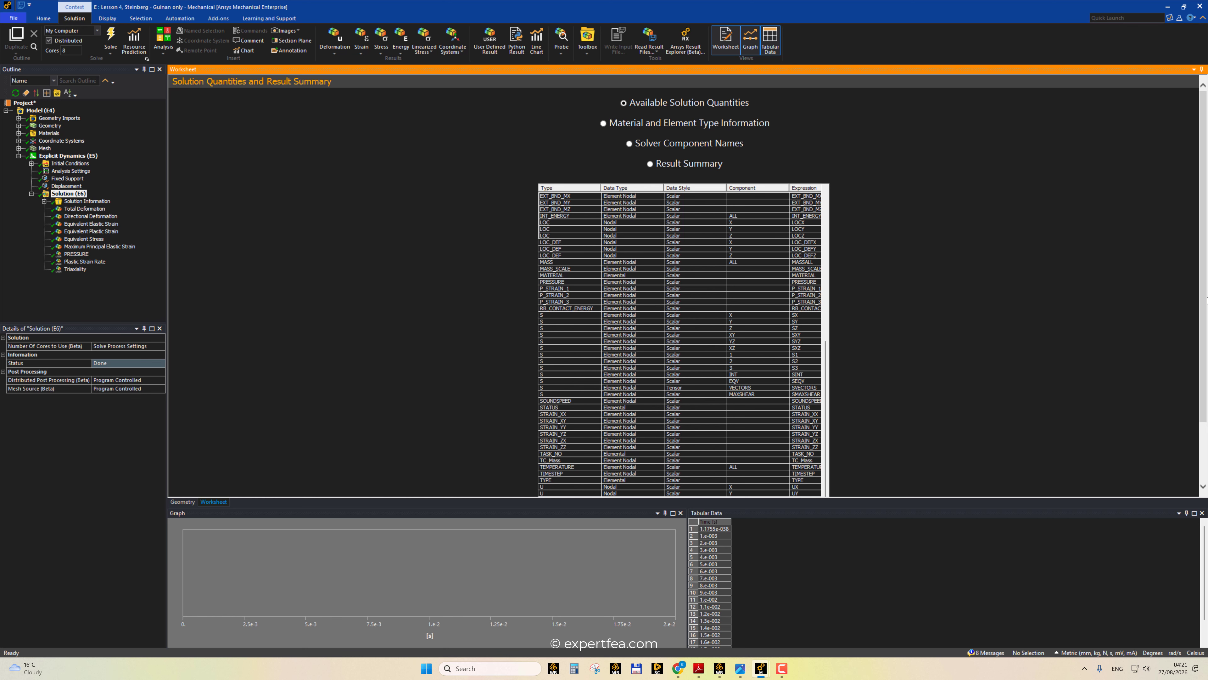
{"action": "scroll", "coordinate": [1204, 305], "scroll_direction": "down", "scroll_amount": 2}
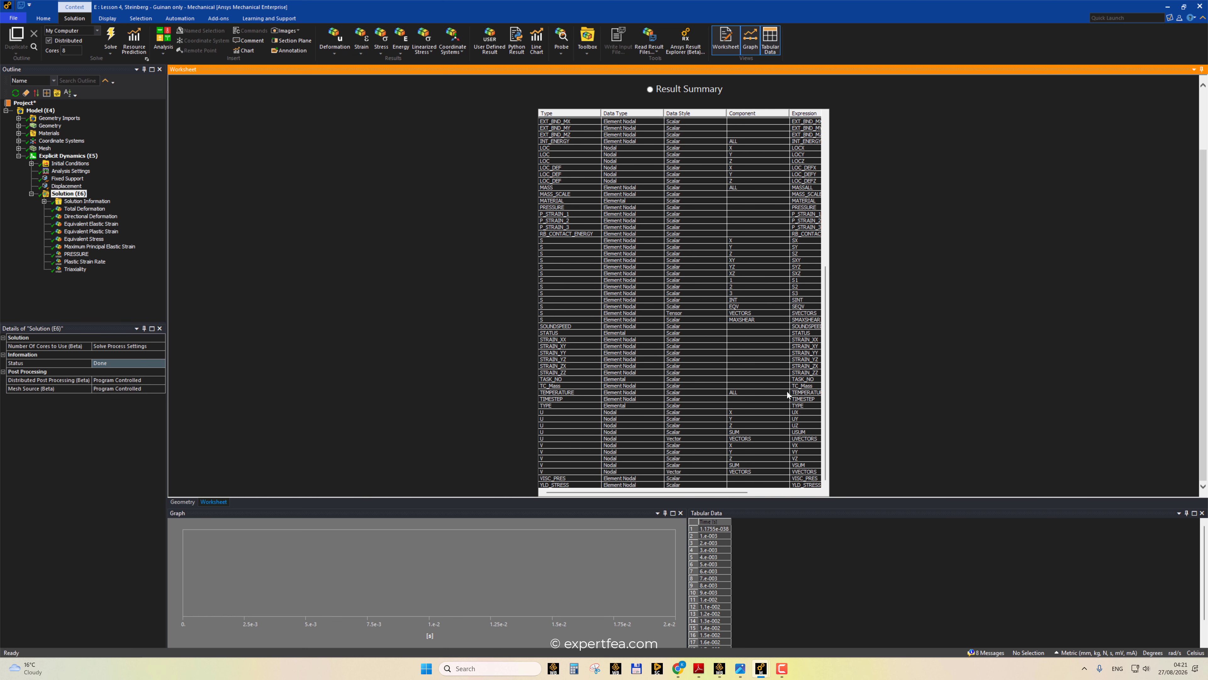
{"action": "scroll", "coordinate": [807, 382], "scroll_direction": "up", "scroll_amount": 13}
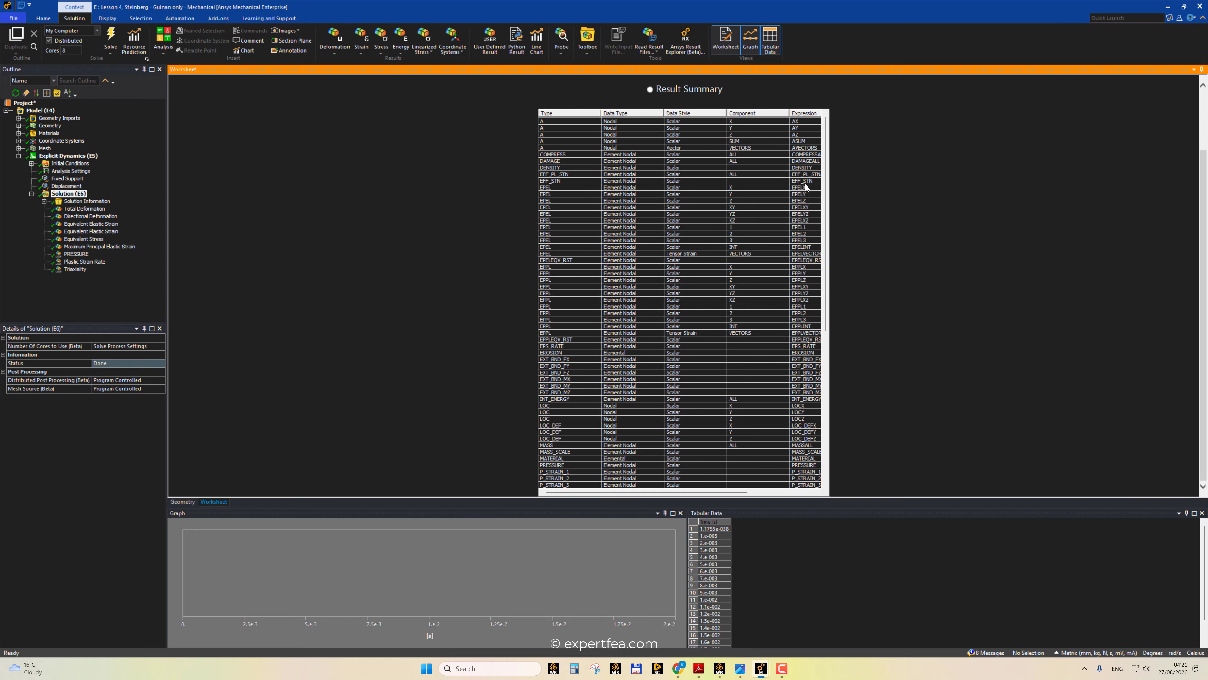
{"action": "scroll", "coordinate": [803, 308], "scroll_direction": "down", "scroll_amount": 6}
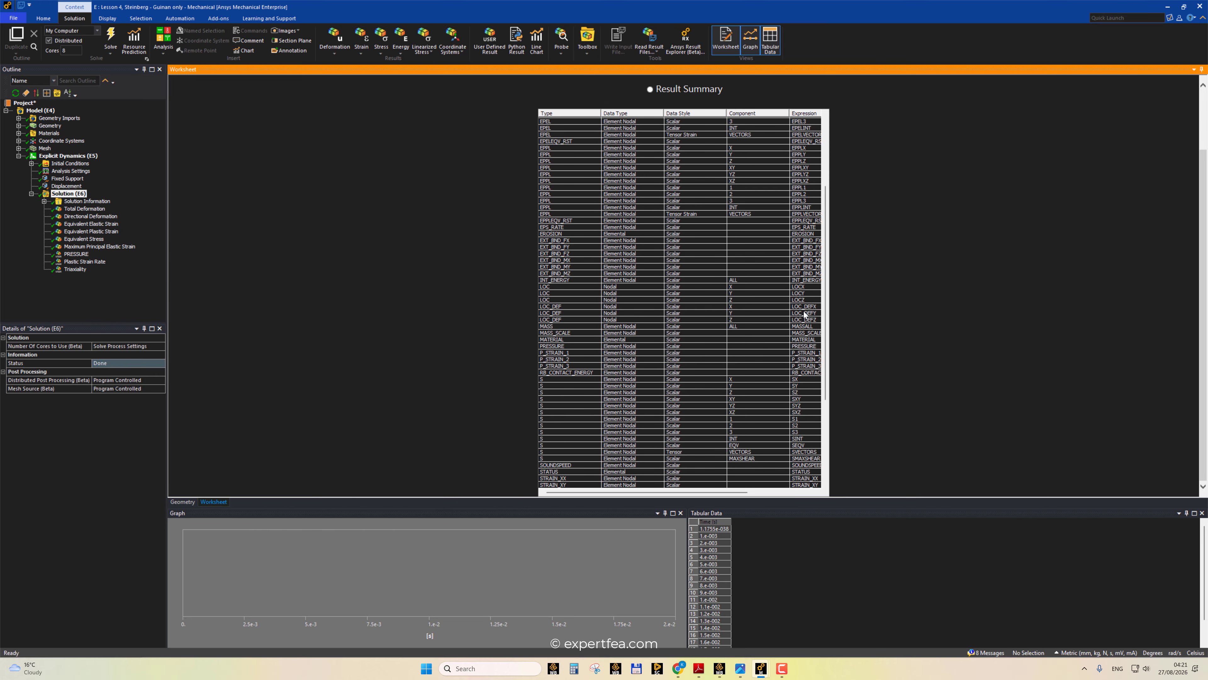
{"action": "left_click", "coordinate": [784, 347]}
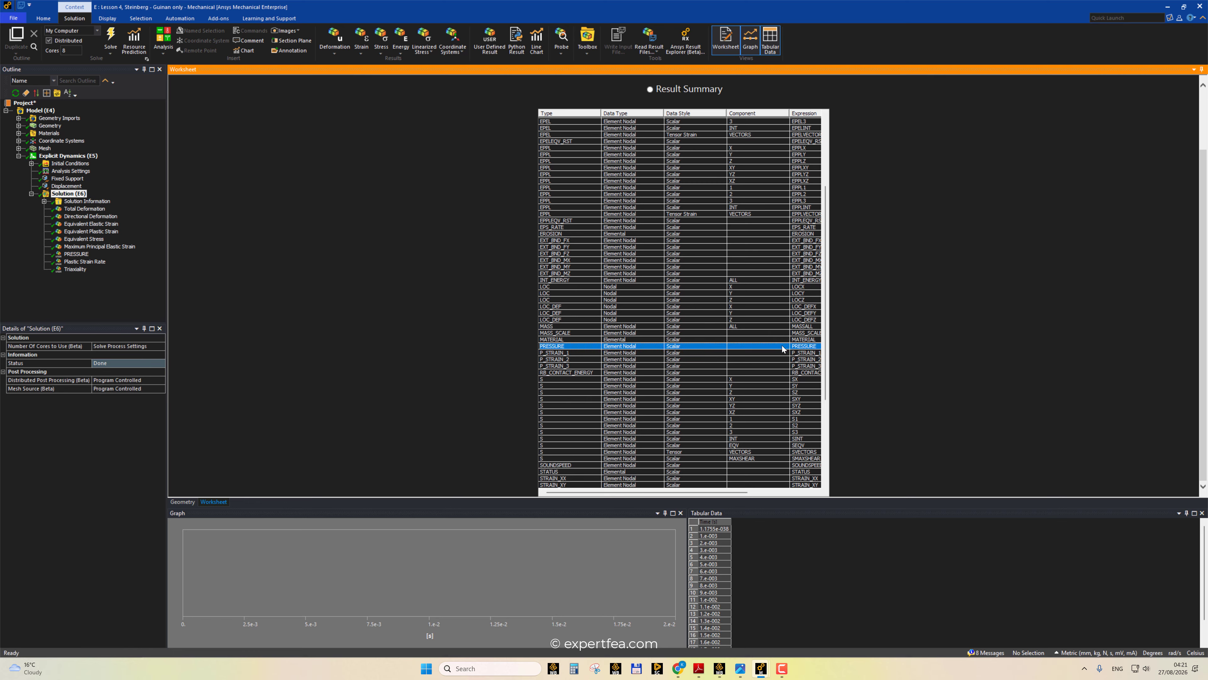
{"action": "right_click", "coordinate": [783, 347]}
{"action": "left_click", "coordinate": [788, 353]}
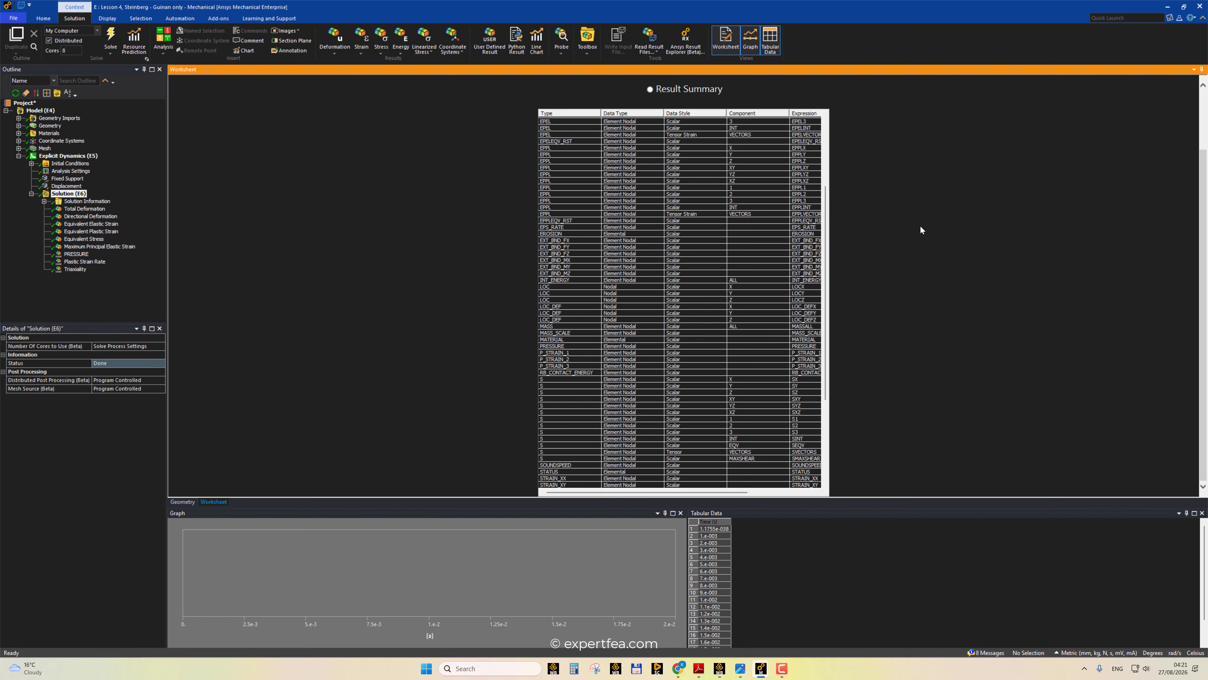
{"action": "left_click", "coordinate": [766, 348]}
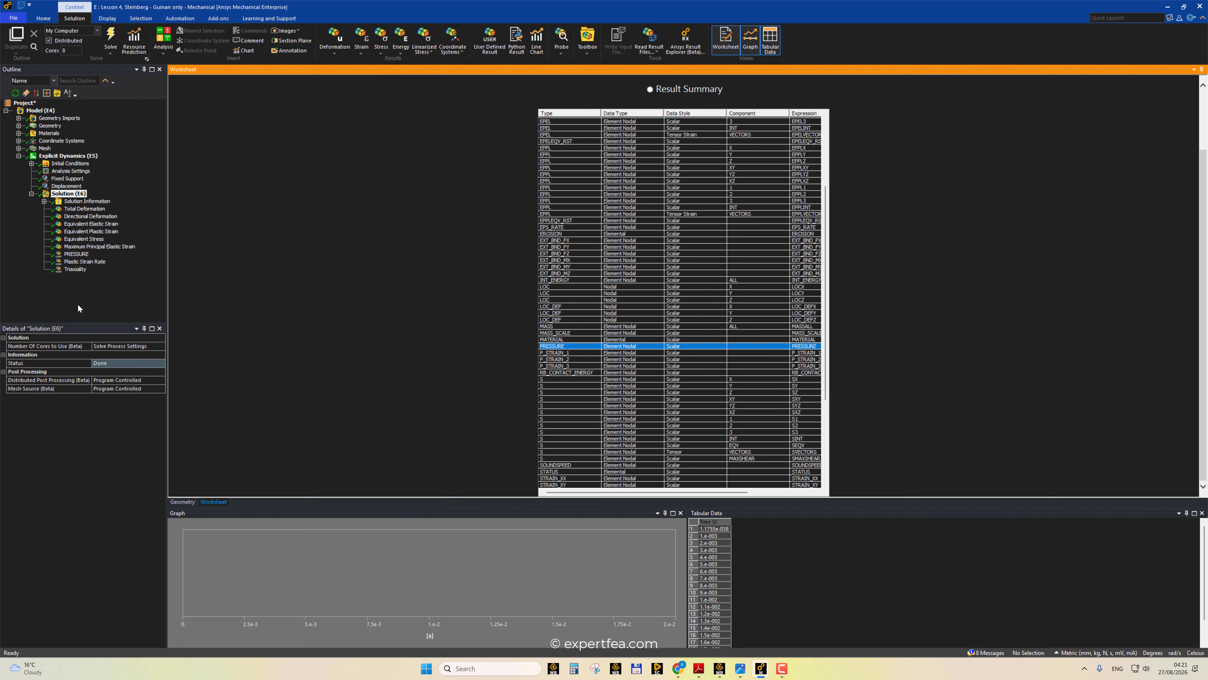
- Inspect the PRESSURE and Triaxiality user-defined results and switch to the failure criteria slides in PowerPoint
{"action": "left_click", "coordinate": [76, 255]}
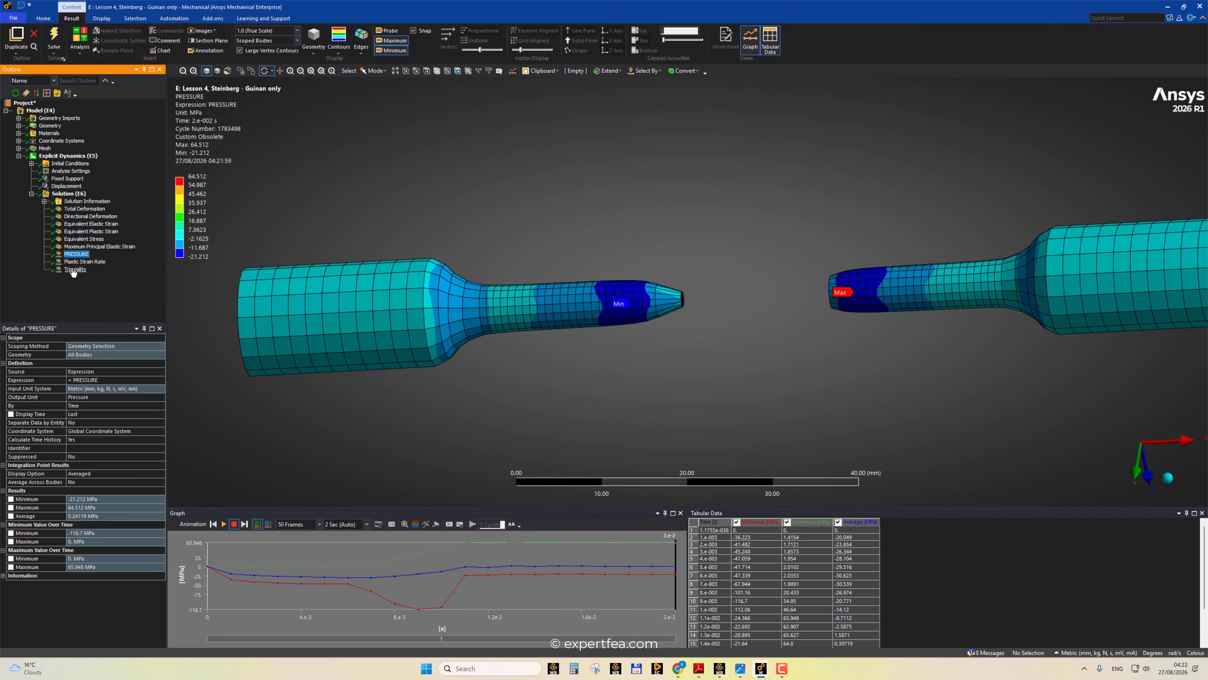
{"action": "left_click", "coordinate": [74, 270]}
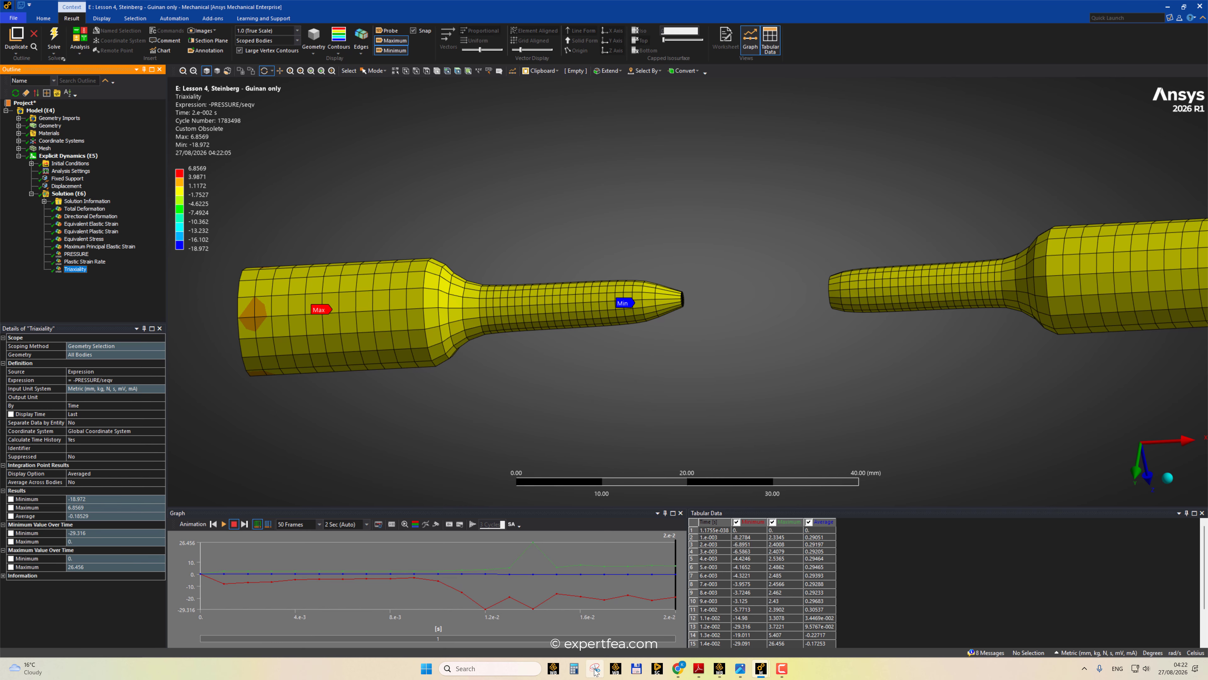
{"action": "left_click", "coordinate": [678, 668]}
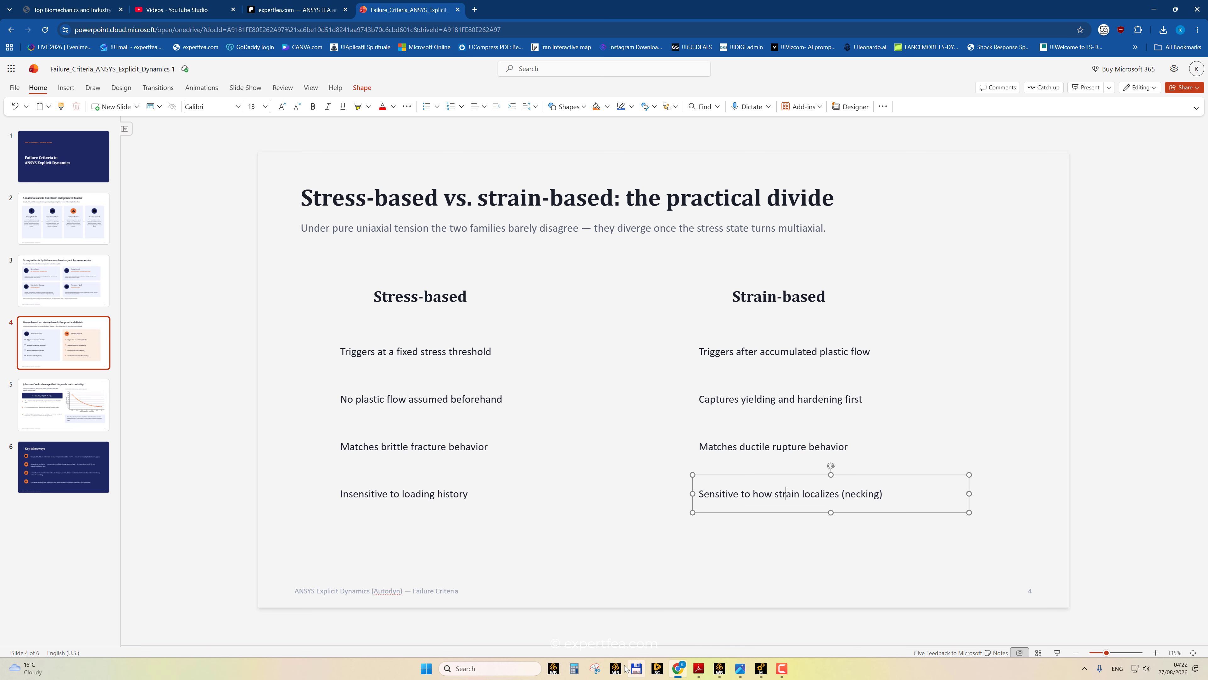
- Capture a blank area of the slide's margin with the Snipping Tool as a sketching surface
{"action": "left_click", "coordinate": [598, 670]}
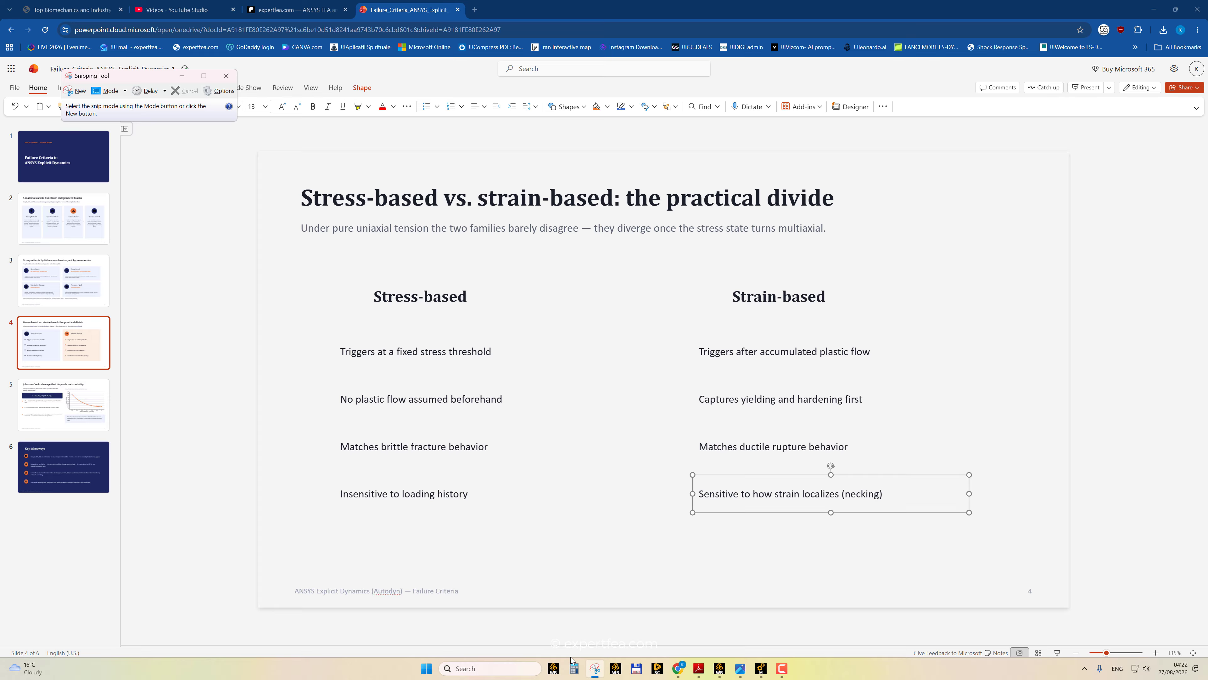
{"action": "left_click", "coordinate": [595, 669]}
{"action": "left_click", "coordinate": [595, 669]}
{"action": "left_click", "coordinate": [77, 91]}
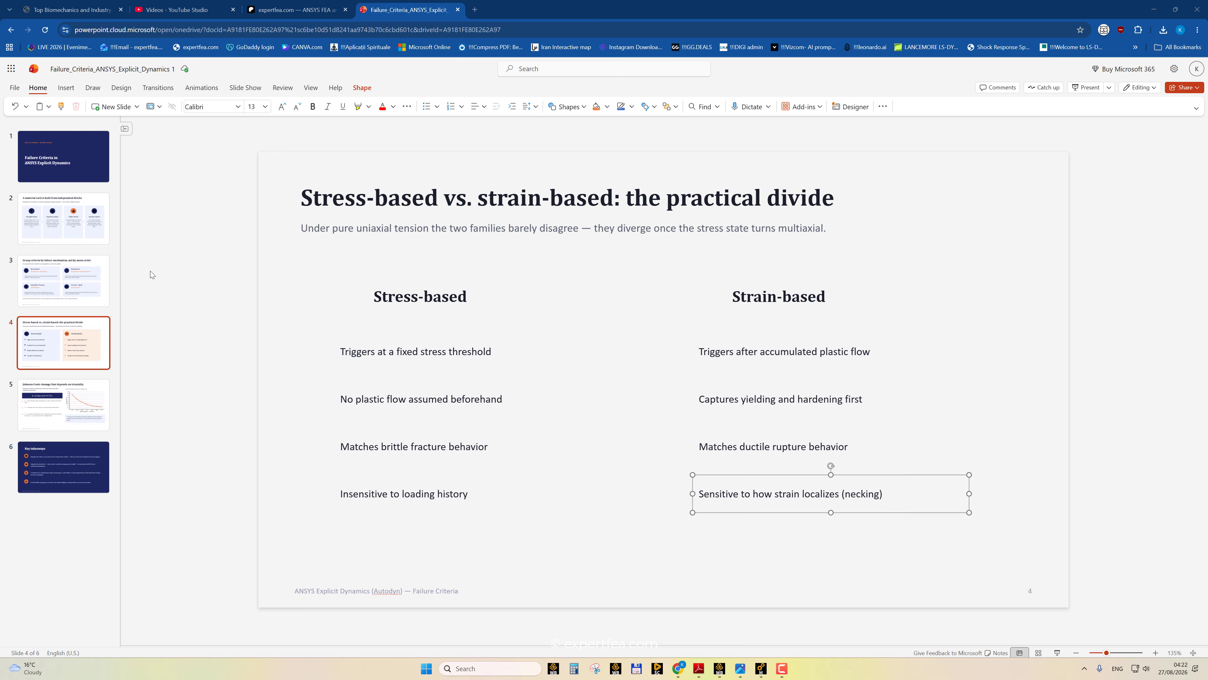
{"action": "left_click_drag", "start_coordinate": [149, 239], "coordinate": [325, 512]}
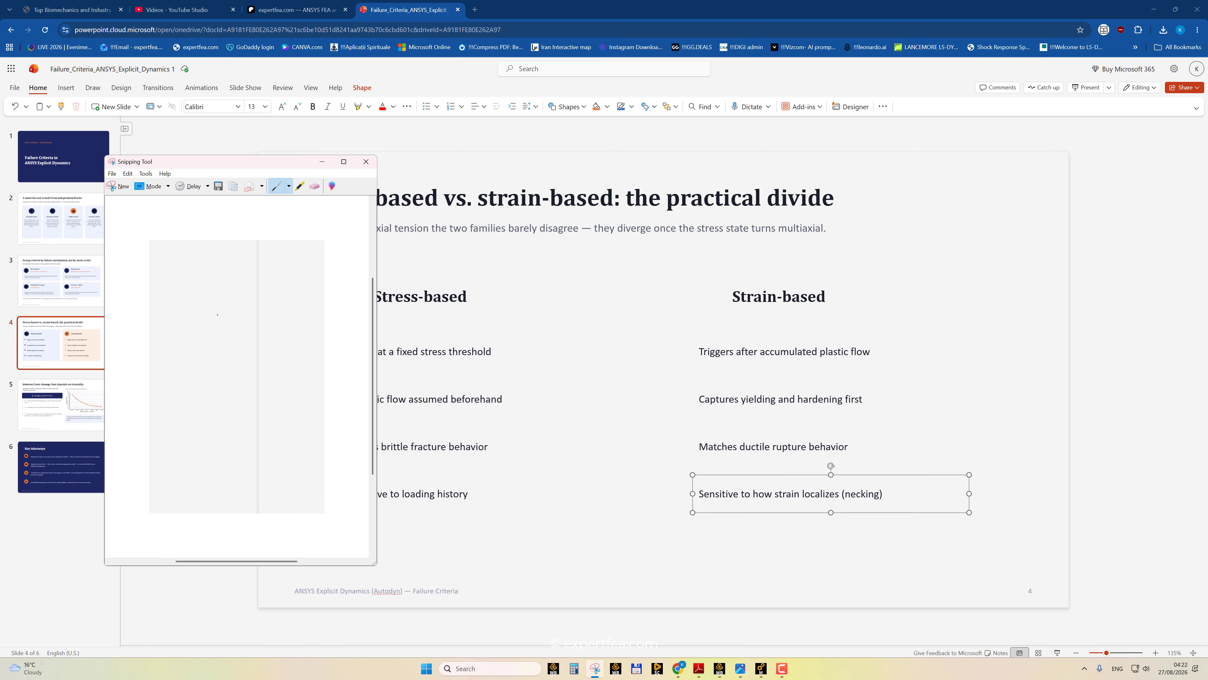
- Handwrite the triaxiality ratio σH over σVM labelled "Tri" and the threshold "> 0,3" on the snip, and return to the slides
{"action": "mouse_move", "coordinate": [228, 284]}
{"action": "left_mouse_down"}
{"action": "mouse_move", "coordinate": [214, 310]}
{"action": "mouse_move", "coordinate": [253, 277]}
{"action": "mouse_move", "coordinate": [248, 322]}
{"action": "mouse_move", "coordinate": [263, 305]}
{"action": "left_mouse_up"}
{"action": "left_click_drag", "start_coordinate": [263, 290], "coordinate": [273, 336]}
{"action": "mouse_move", "coordinate": [202, 365]}
{"action": "left_mouse_down"}
{"action": "mouse_move", "coordinate": [220, 356]}
{"action": "mouse_move", "coordinate": [238, 367]}
{"action": "mouse_move", "coordinate": [275, 420]}
{"action": "left_mouse_up"}
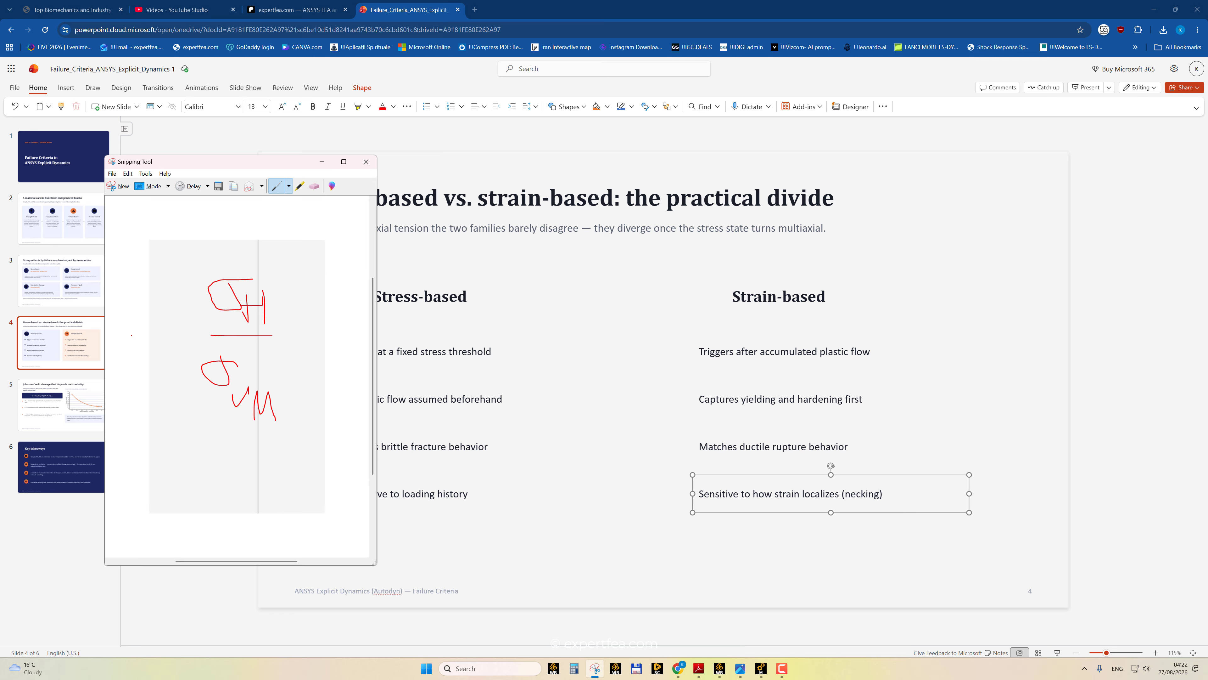
{"action": "mouse_move", "coordinate": [149, 333]}
{"action": "left_mouse_down"}
{"action": "mouse_move", "coordinate": [151, 363]}
{"action": "mouse_move", "coordinate": [168, 322]}
{"action": "mouse_move", "coordinate": [212, 335]}
{"action": "mouse_move", "coordinate": [171, 371]}
{"action": "mouse_move", "coordinate": [183, 372]}
{"action": "left_mouse_up"}
{"action": "mouse_move", "coordinate": [168, 459]}
{"action": "left_mouse_down"}
{"action": "mouse_move", "coordinate": [191, 475]}
{"action": "mouse_move", "coordinate": [164, 503]}
{"action": "left_mouse_up"}
{"action": "mouse_move", "coordinate": [227, 469]}
{"action": "left_mouse_down"}
{"action": "mouse_move", "coordinate": [243, 480]}
{"action": "mouse_move", "coordinate": [207, 468]}
{"action": "mouse_move", "coordinate": [250, 517]}
{"action": "mouse_move", "coordinate": [277, 476]}
{"action": "mouse_move", "coordinate": [271, 491]}
{"action": "left_mouse_up"}
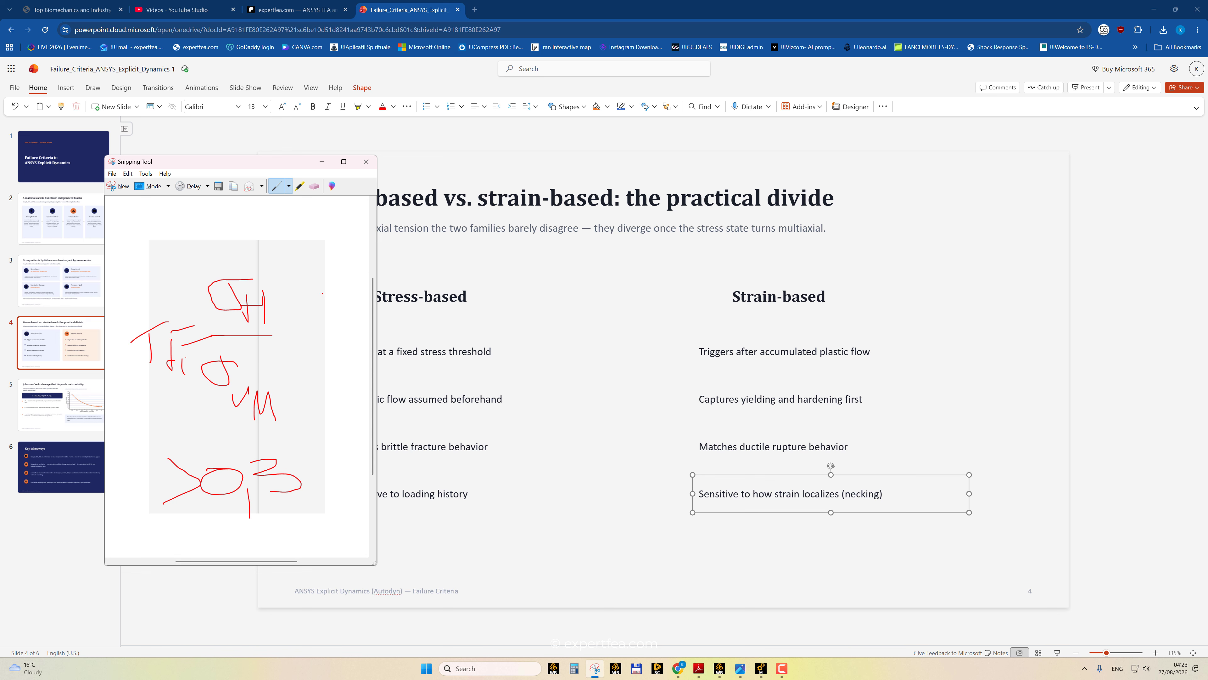
{"action": "left_click_drag", "start_coordinate": [195, 524], "coordinate": [279, 515]}
{"action": "left_click", "coordinate": [561, 9]}
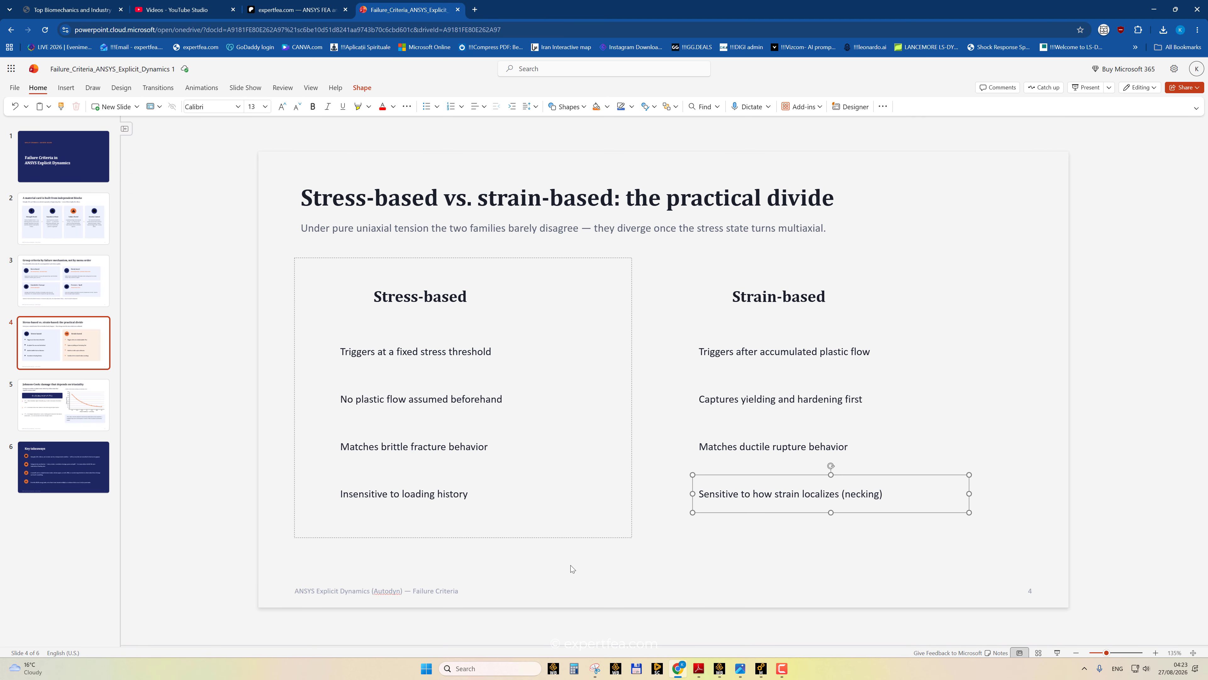
- Switch to the Steinberg-Guinan only model in Ansys Mechanical and inspect the Plastic Strain Rate result
{"action": "mouse_move", "coordinate": [760, 671]}
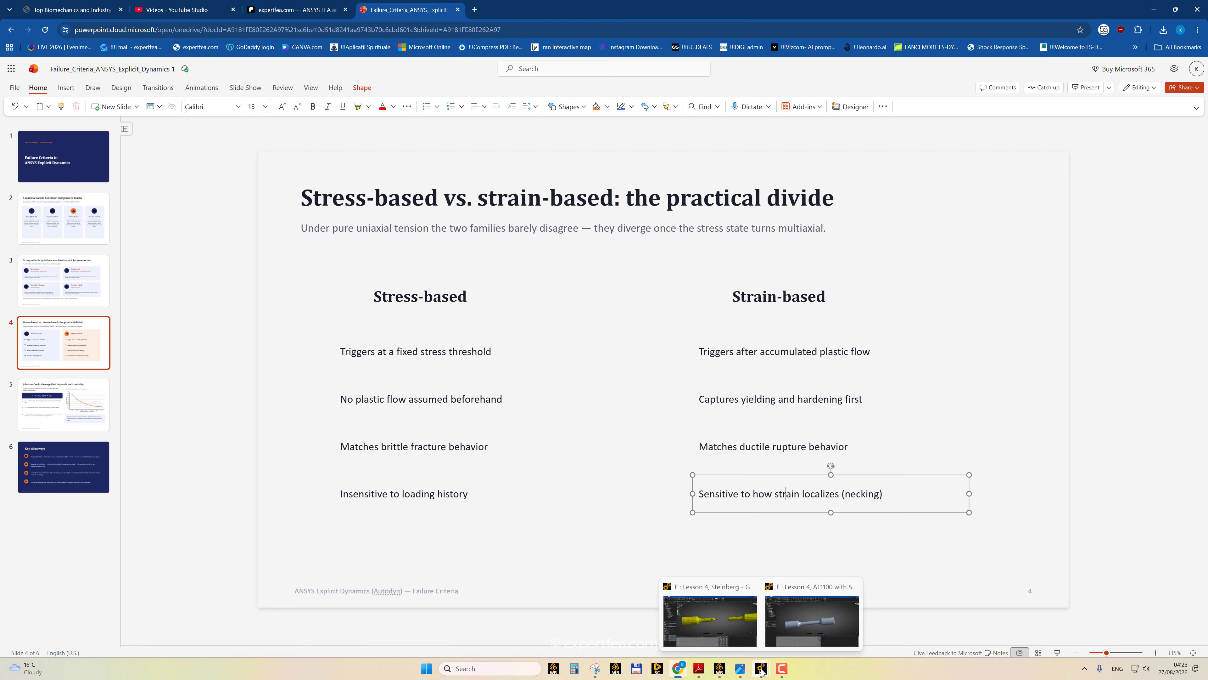
{"action": "left_click", "coordinate": [720, 630]}
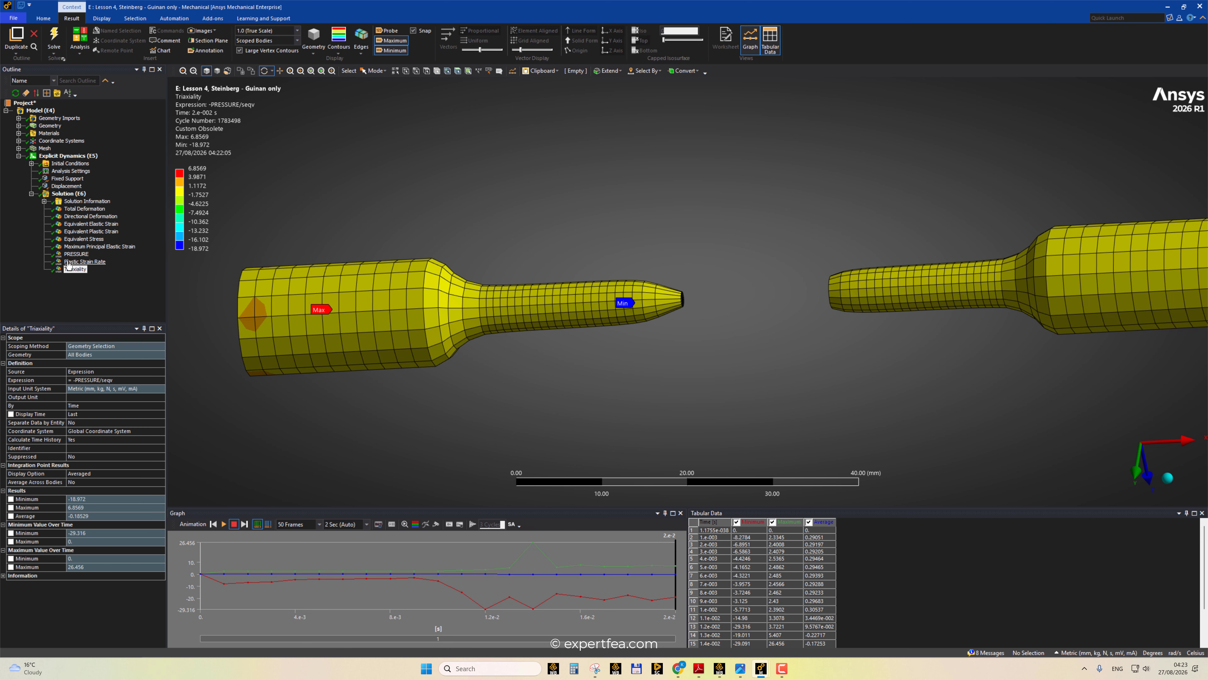
{"action": "left_click", "coordinate": [85, 261]}
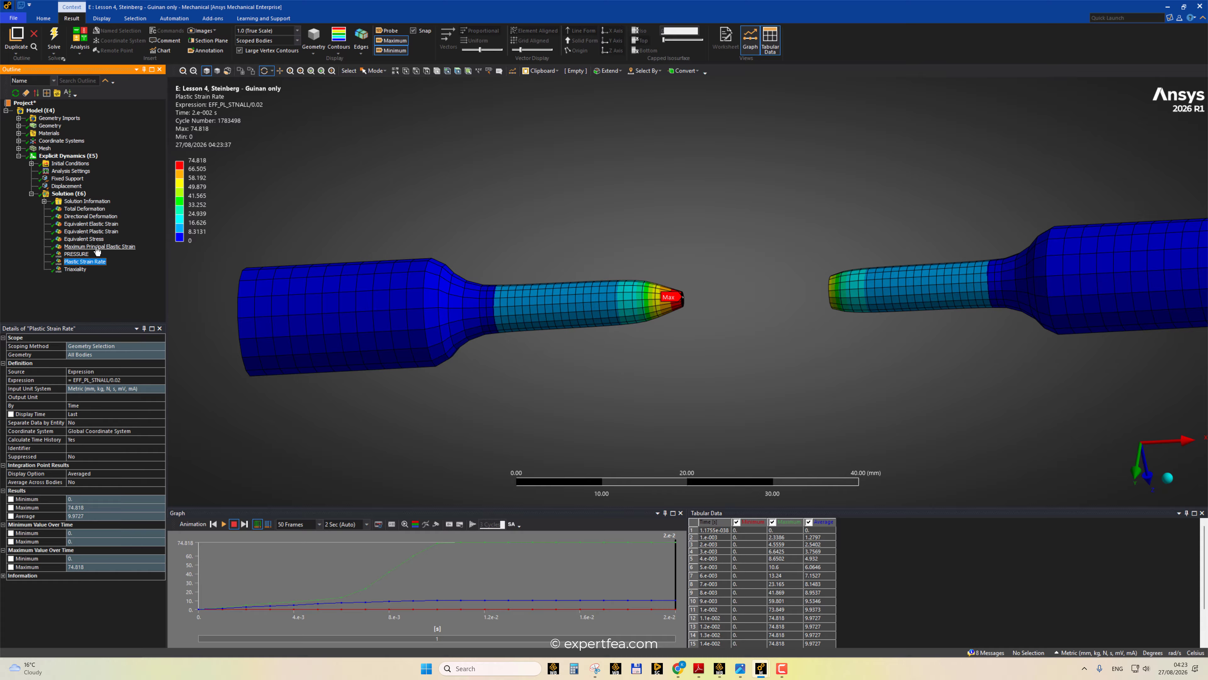
{"action": "left_click", "coordinate": [92, 262]}
- Locate the EFF_PL_STNALL expression among the Available Solution Quantities in the Solution worksheet
{"action": "left_click", "coordinate": [69, 194]}
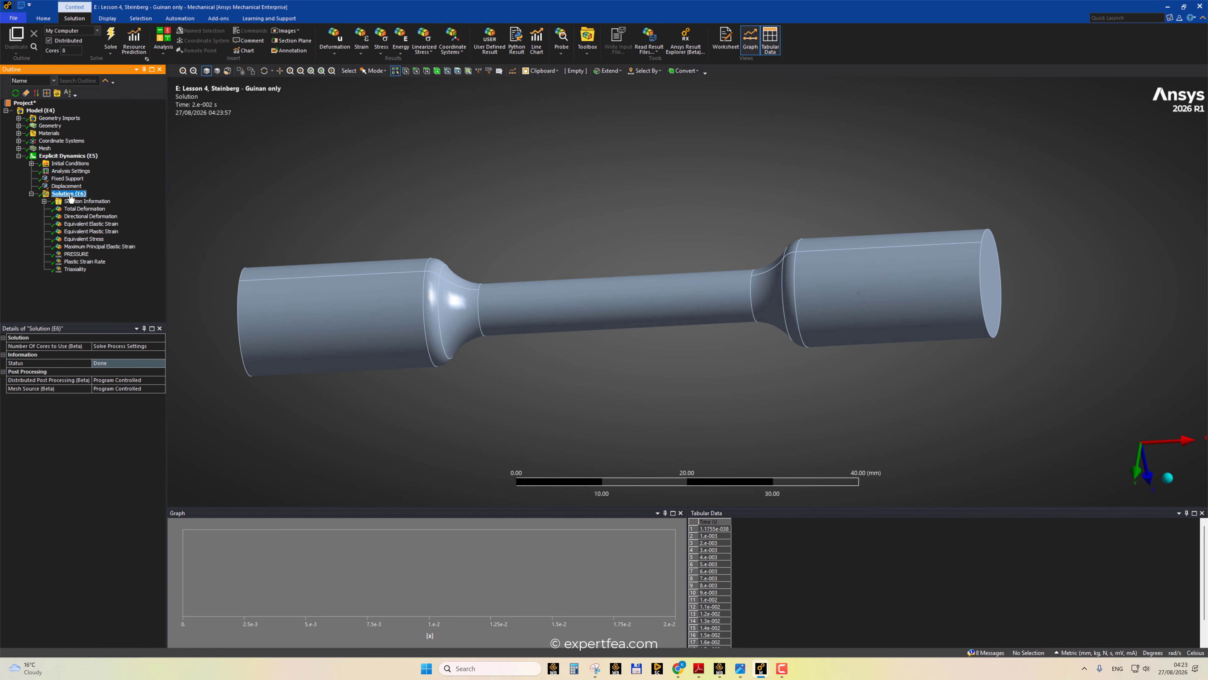
{"action": "left_click", "coordinate": [720, 46]}
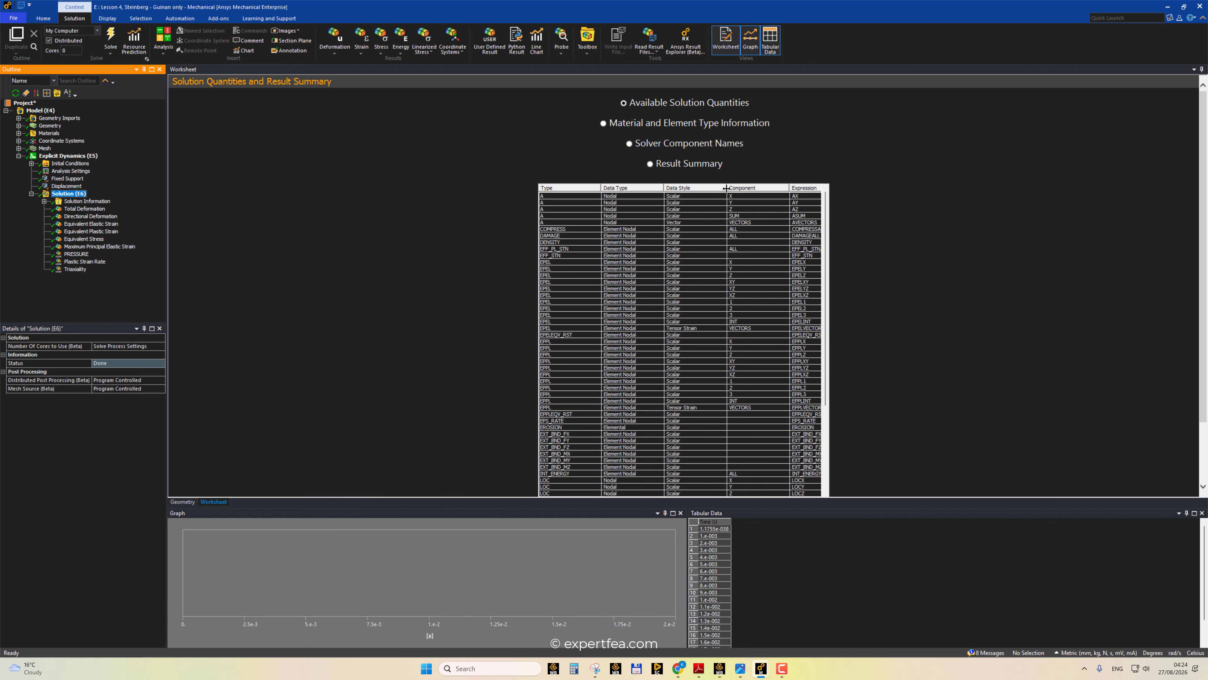
{"action": "left_click_drag", "start_coordinate": [727, 188], "coordinate": [712, 188]}
{"action": "left_click", "coordinate": [740, 244]}
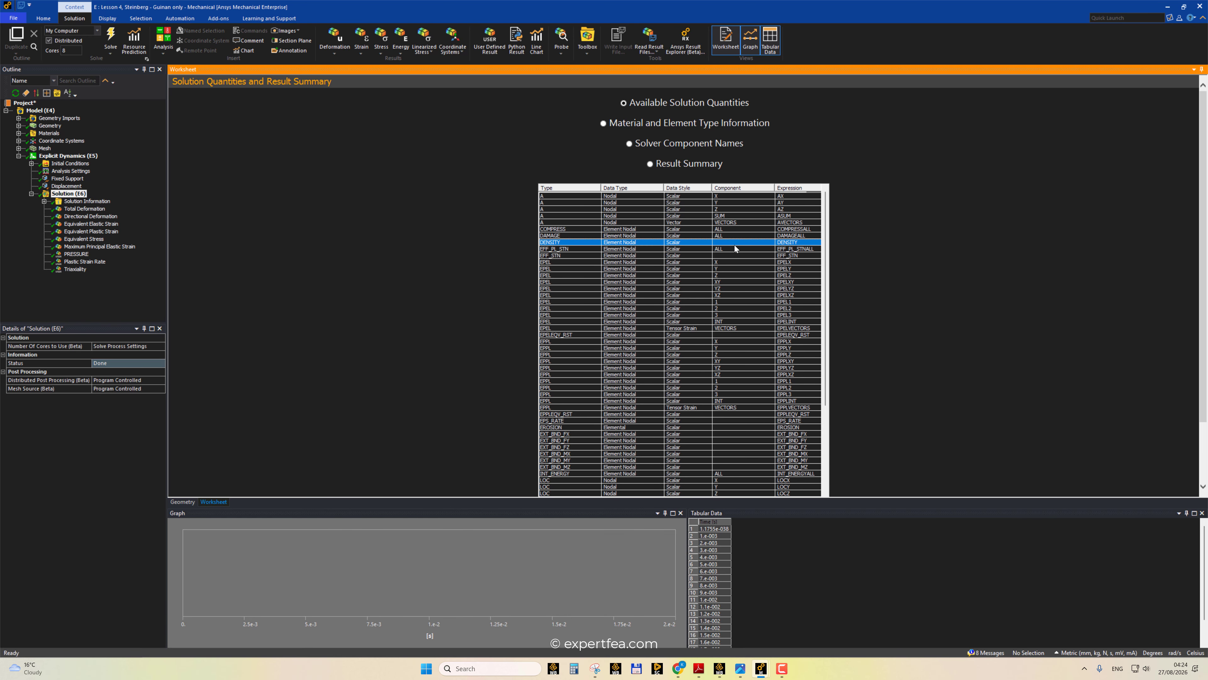
{"action": "left_click", "coordinate": [733, 248]}
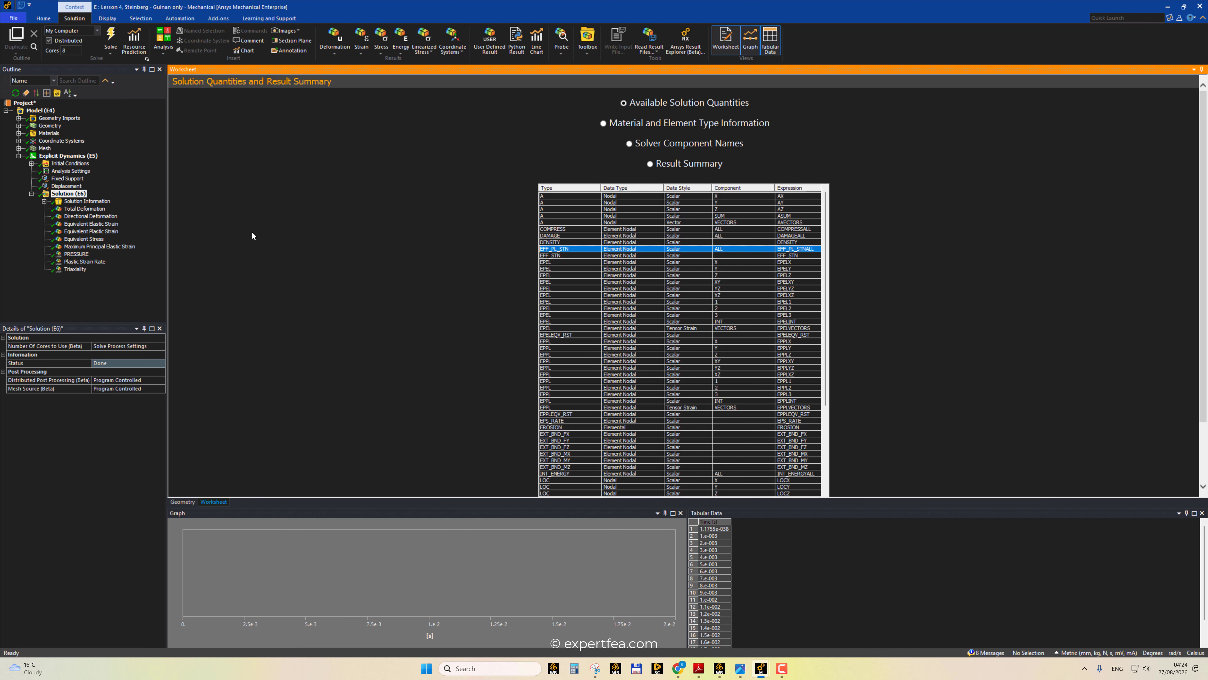
- Display the Total Deformation result with both broken specimen halves in view and narrow the outline pane
{"action": "left_click", "coordinate": [95, 209]}
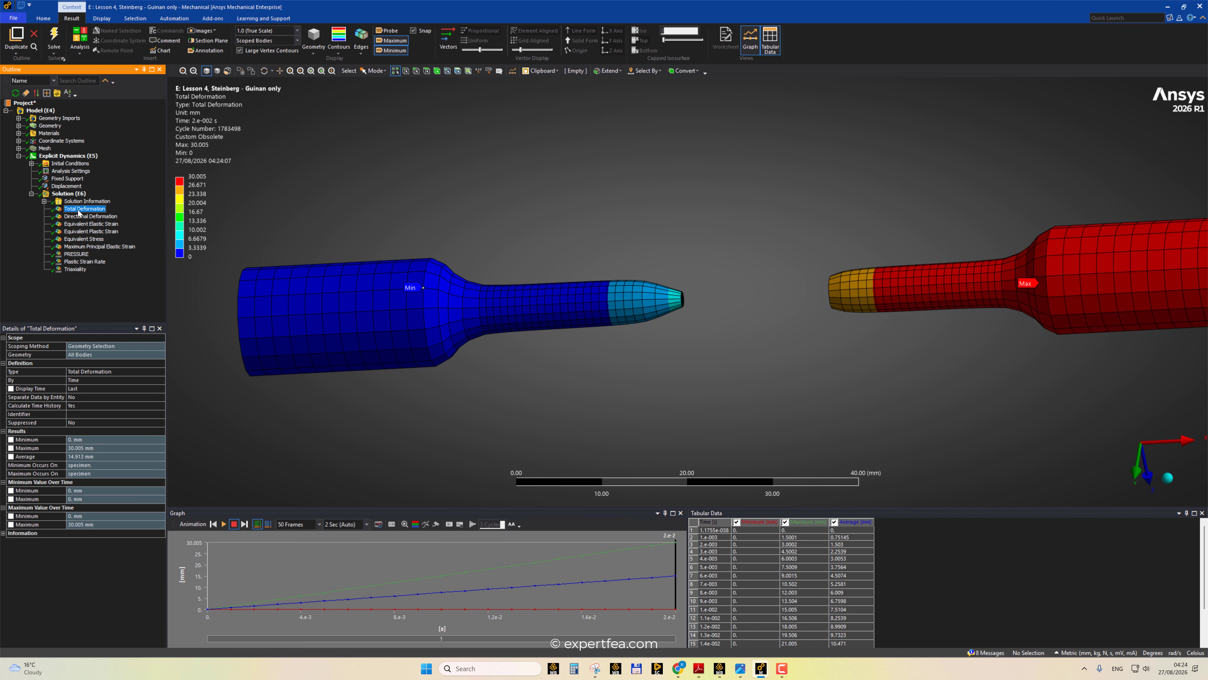
{"action": "scroll", "coordinate": [346, 393], "scroll_direction": "down", "scroll_amount": 2}
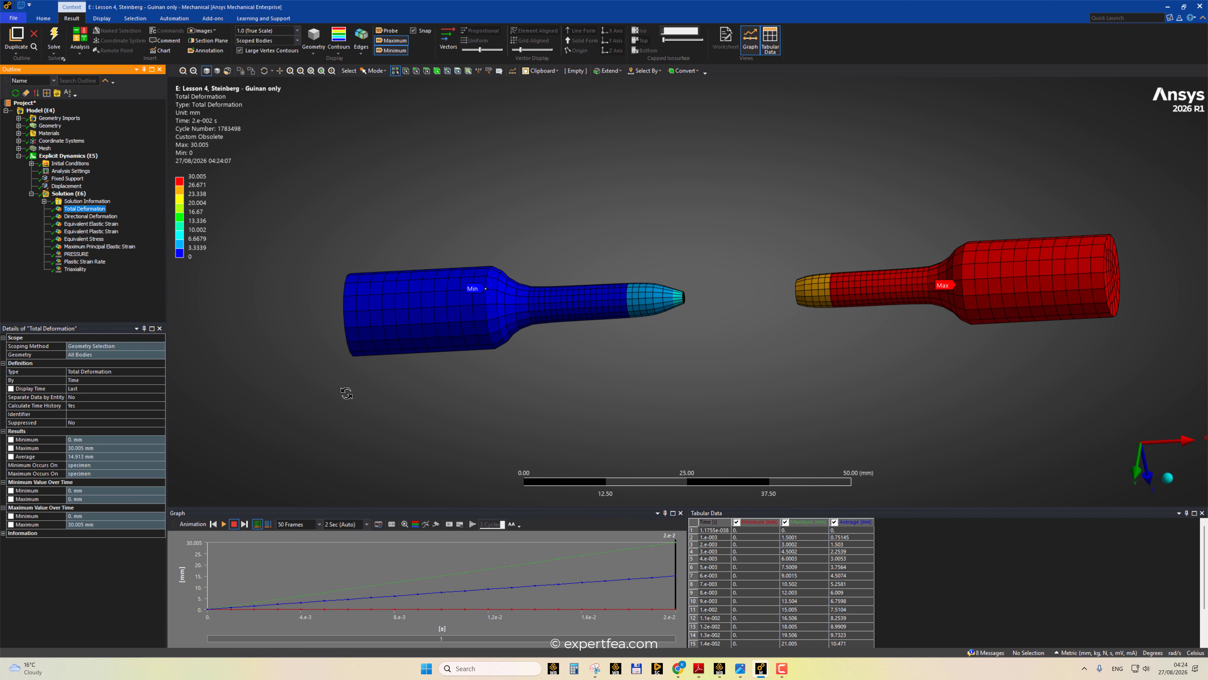
{"action": "scroll", "coordinate": [347, 393], "scroll_direction": "up", "scroll_amount": 1}
{"action": "scroll", "coordinate": [481, 356], "scroll_direction": "up", "scroll_amount": 1}
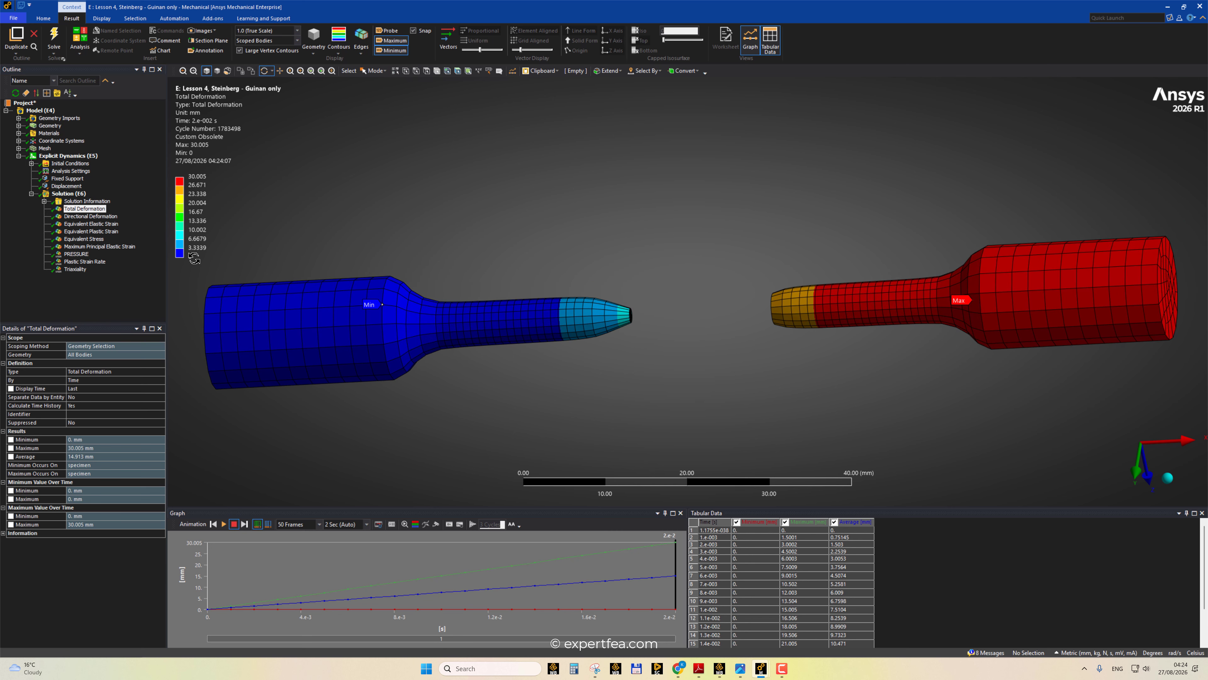
{"action": "left_click_drag", "start_coordinate": [167, 293], "coordinate": [137, 302]}
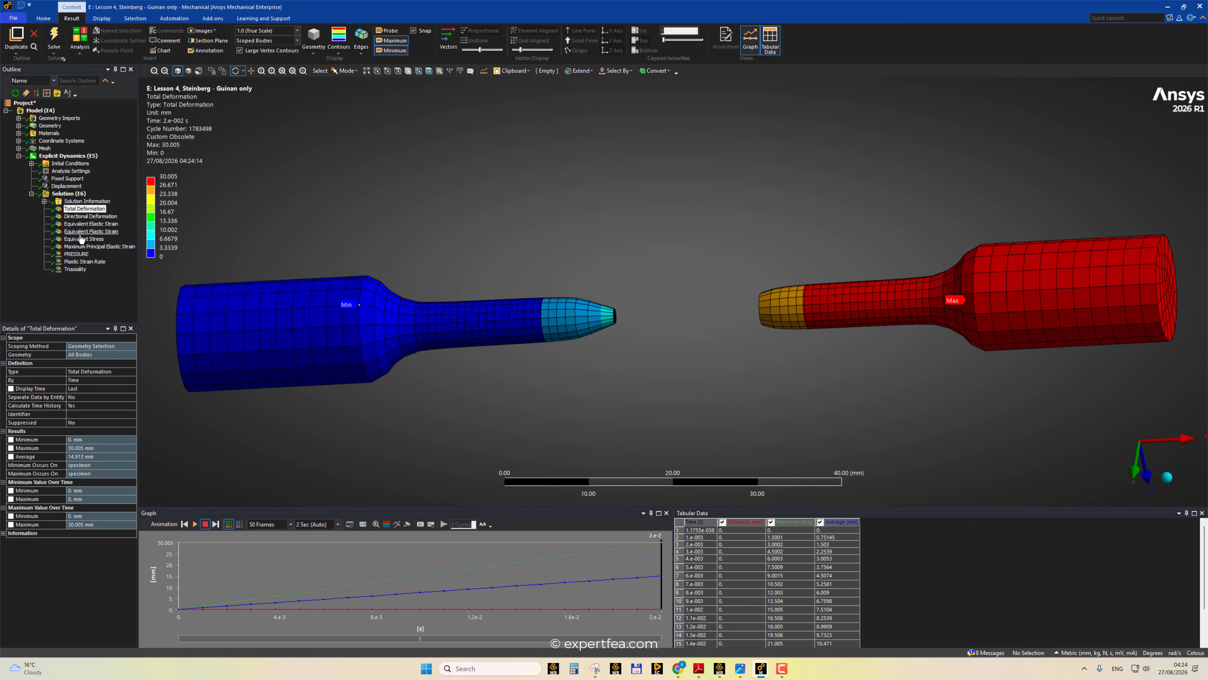
- Examine the AL 1100-O material data and collapse its Shock EOS Linear and Steinberg Guinan Strength blocks
{"action": "left_click", "coordinate": [18, 133]}
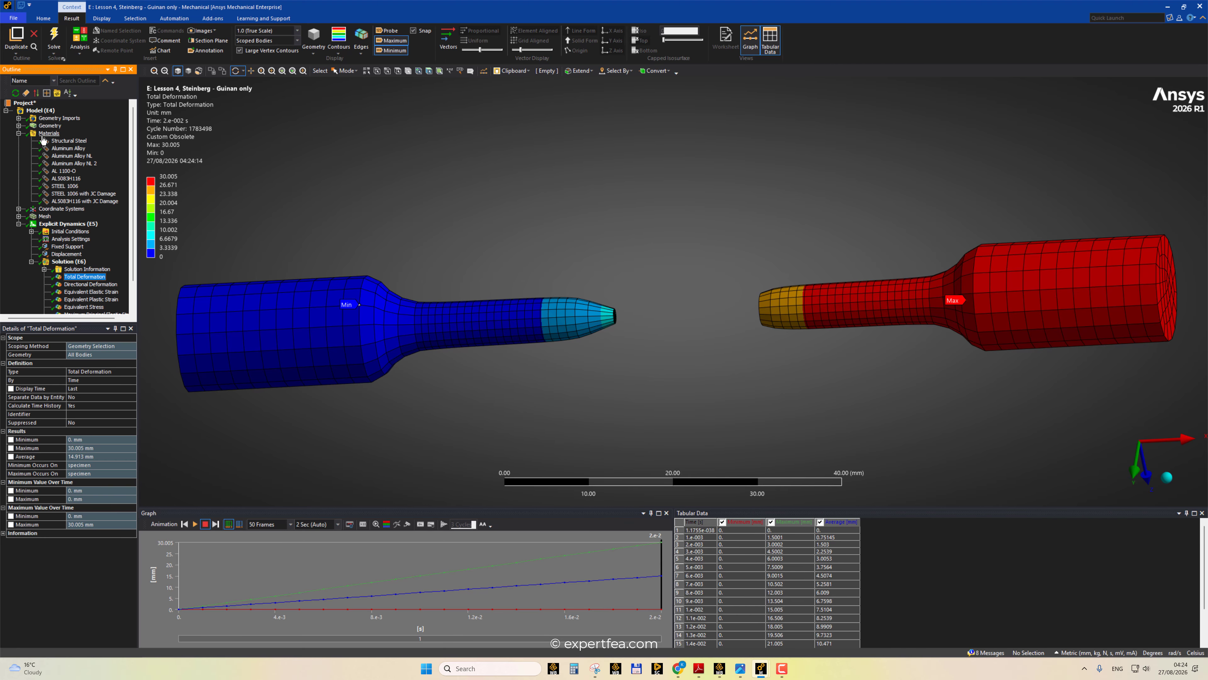
{"action": "left_click", "coordinate": [65, 171]}
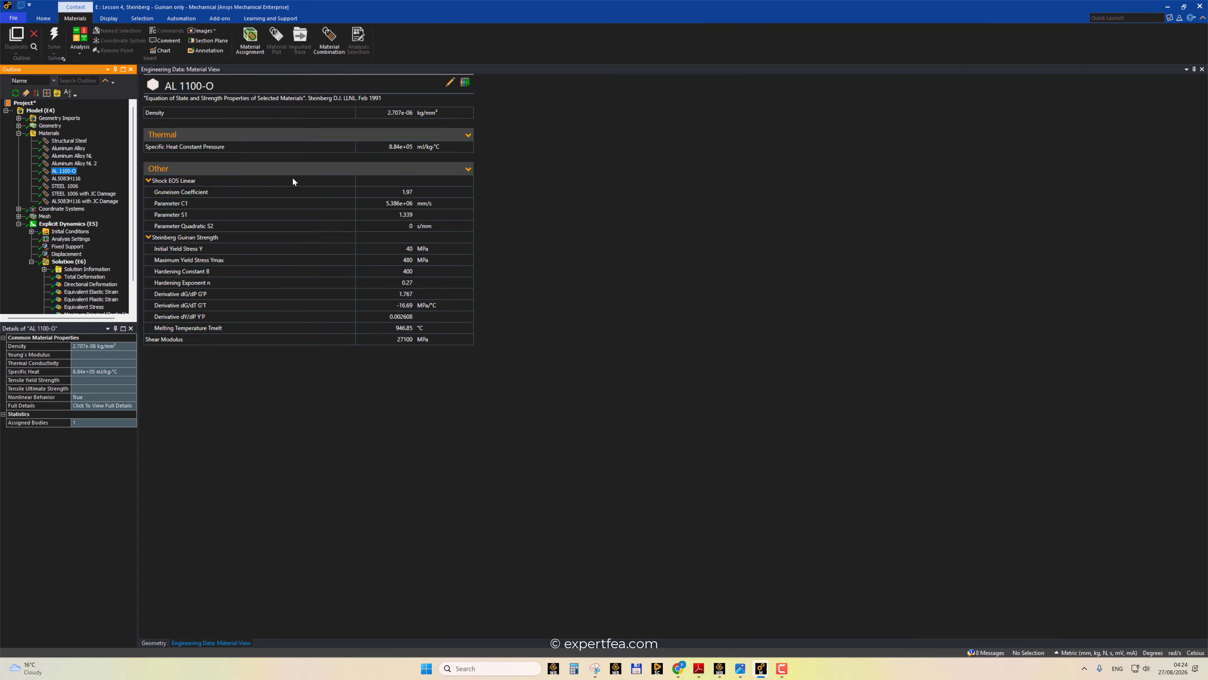
{"action": "left_click", "coordinate": [148, 182]}
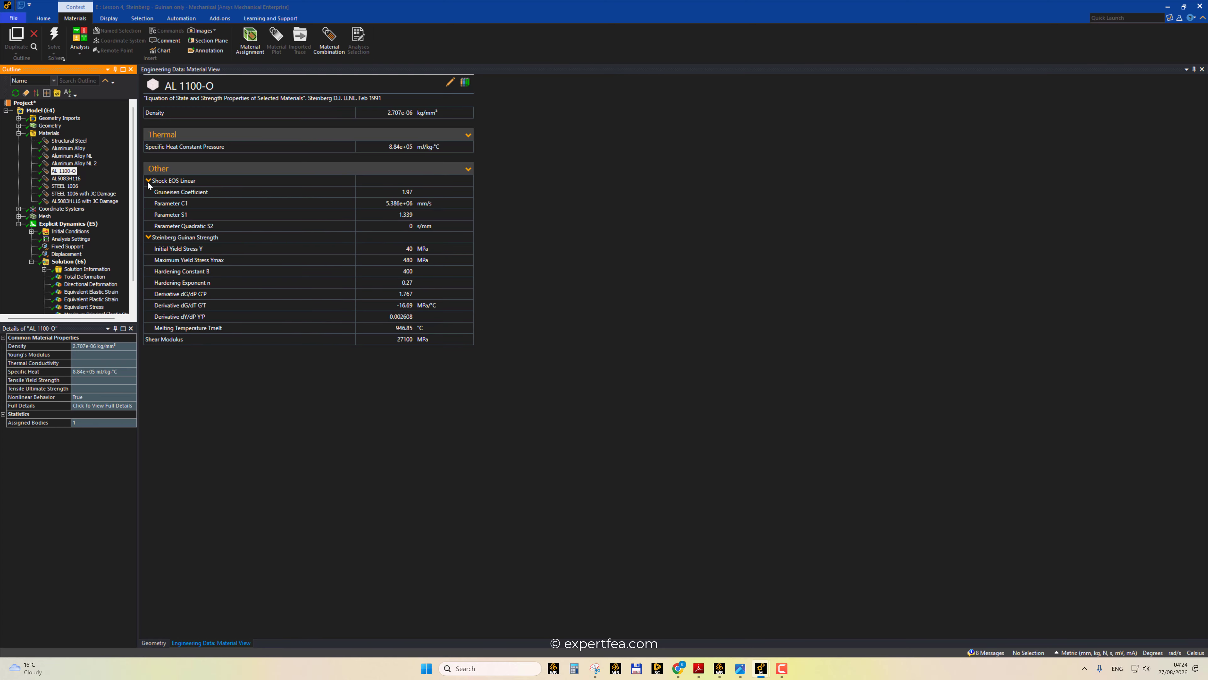
{"action": "left_click", "coordinate": [148, 181]}
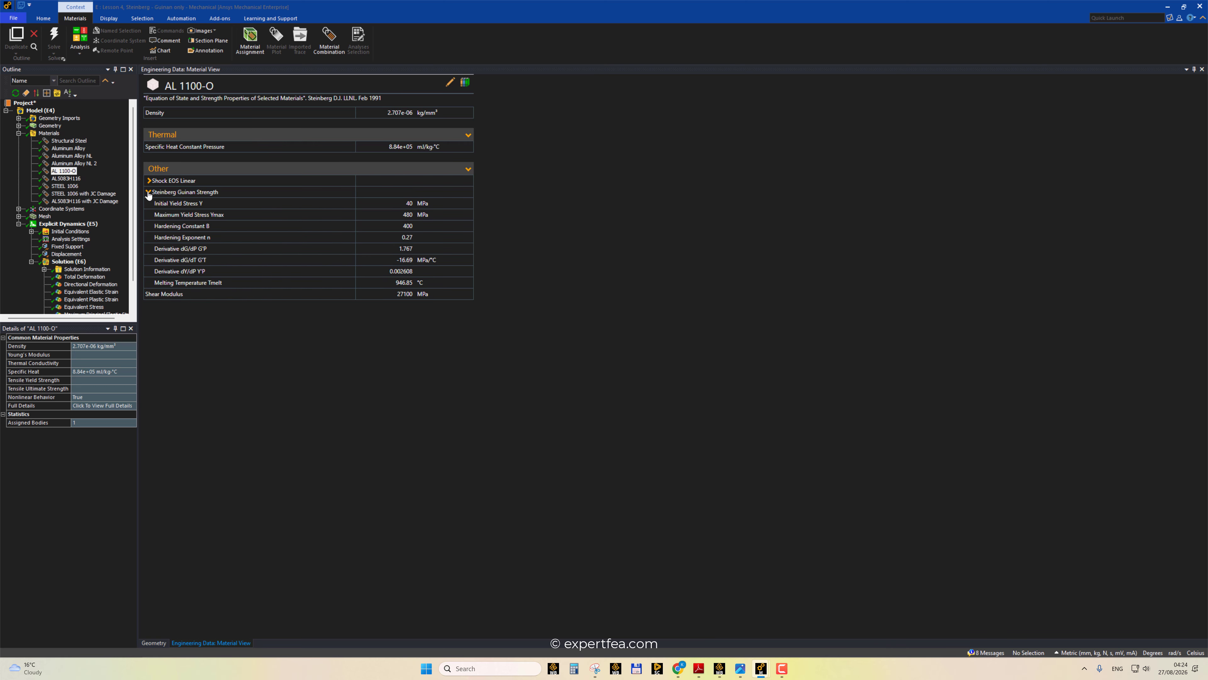
{"action": "left_click", "coordinate": [149, 193]}
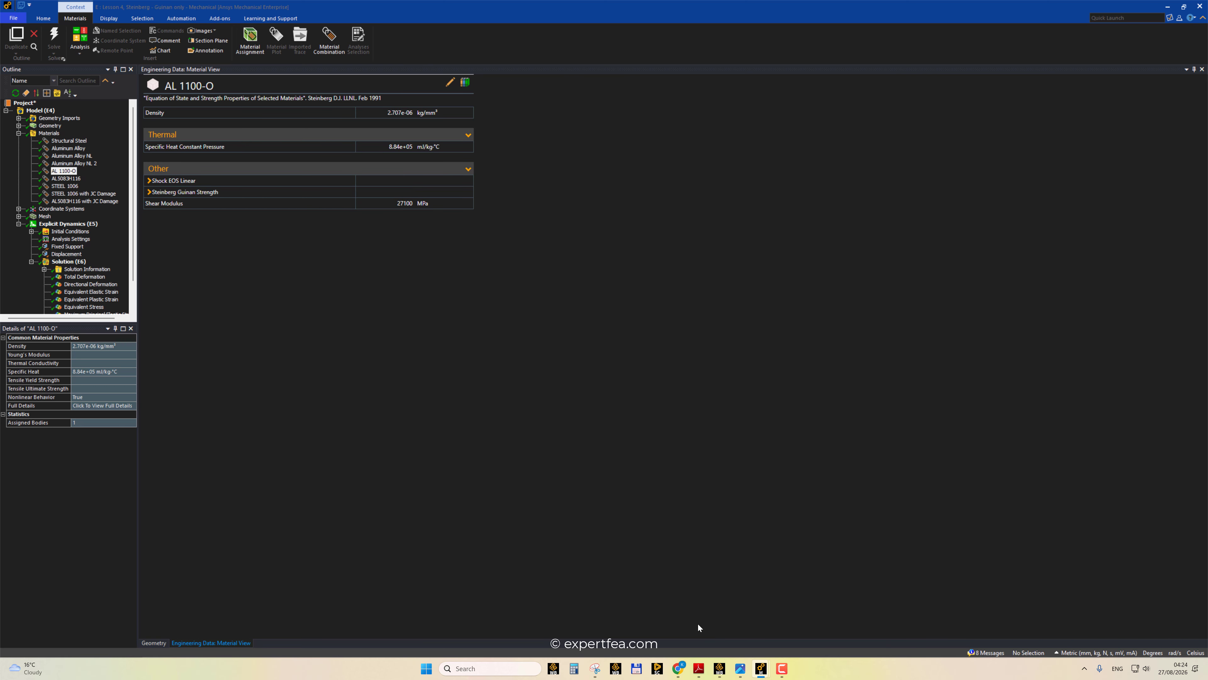
- Switch to PowerPoint, open the Johnson-Cook damage slide and highlight the damage variable D in the equation
{"action": "mouse_move", "coordinate": [678, 668]}
{"action": "left_click", "coordinate": [651, 628]}
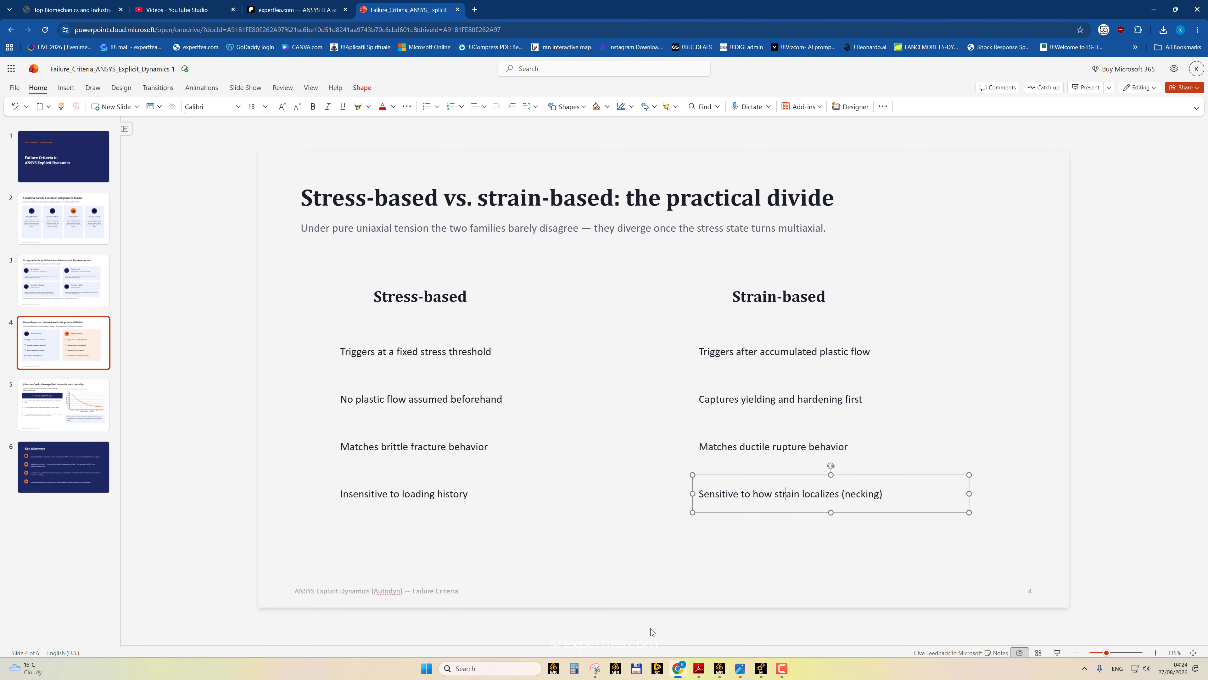
{"action": "left_click", "coordinate": [57, 395]}
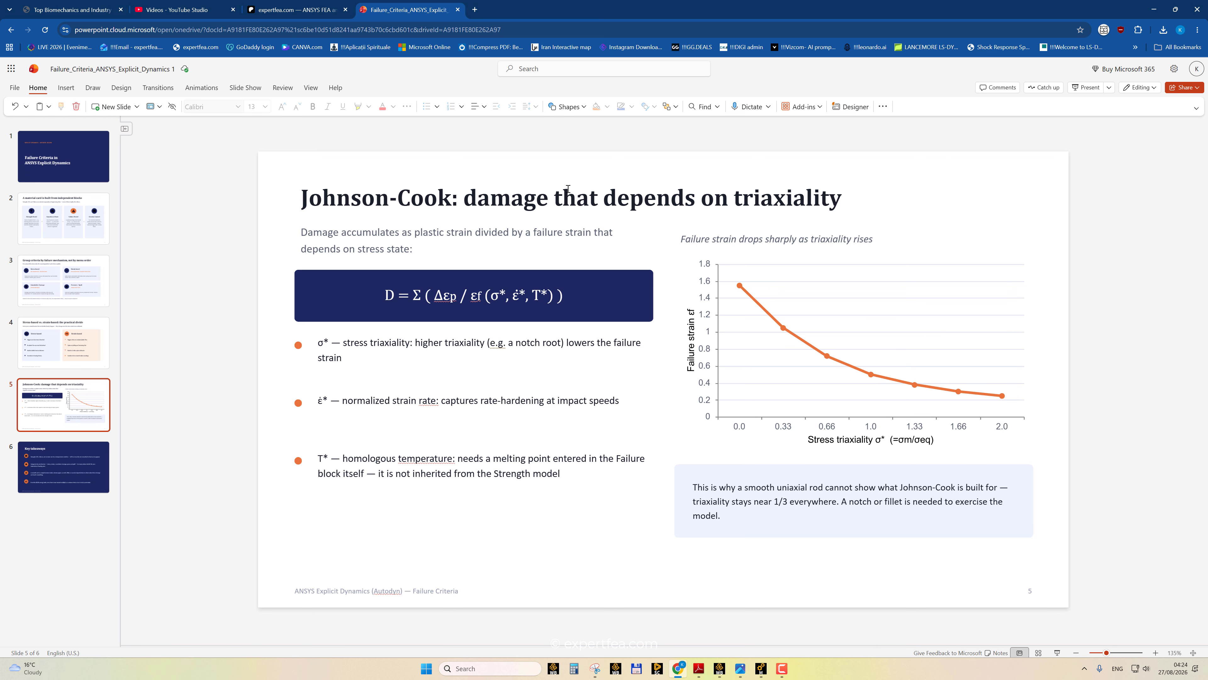
{"action": "left_click", "coordinate": [201, 223]}
{"action": "double_click", "coordinate": [388, 296]}
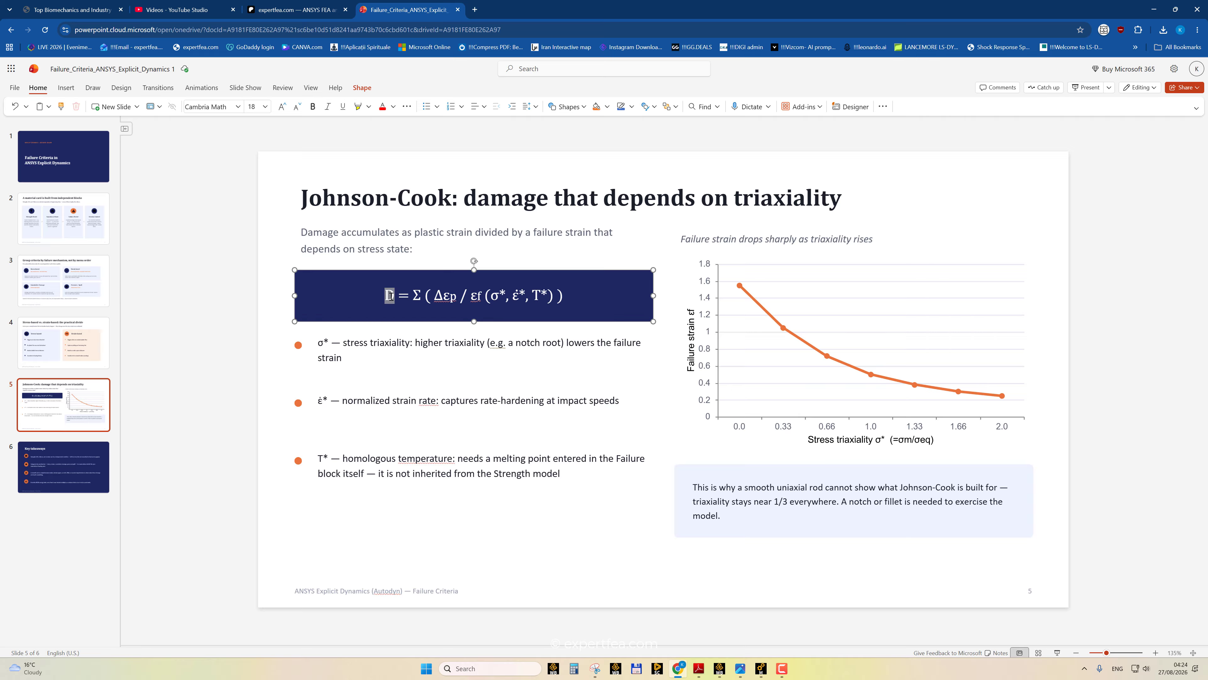
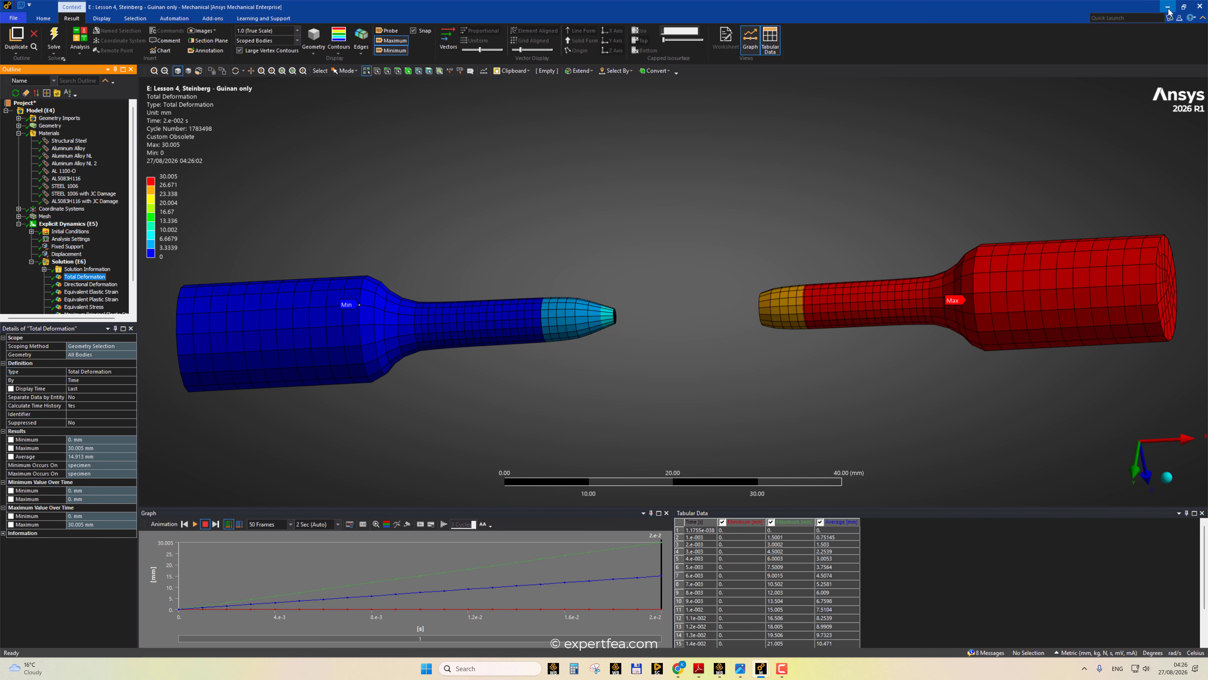
- Return from Mechanical to the Johnson-Cook slide and highlight the failure strain's dependencies up to T* in the equation
{"action": "left_click", "coordinate": [1168, 7]}
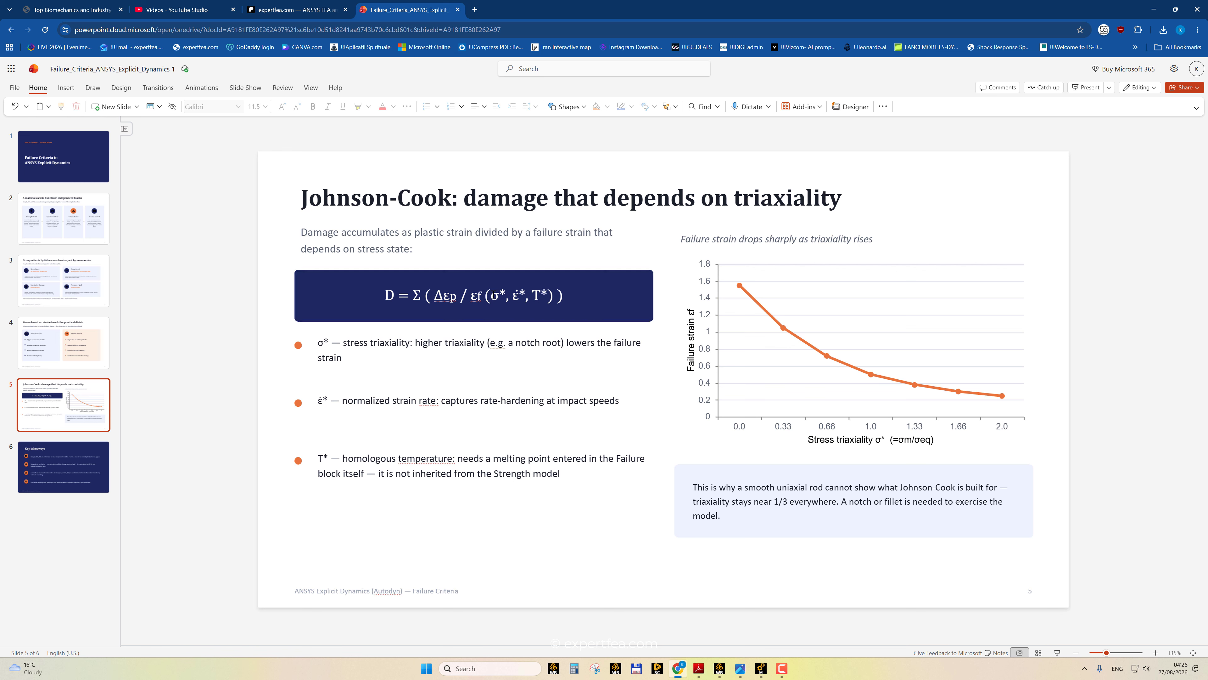
{"action": "left_click_drag", "start_coordinate": [493, 293], "coordinate": [548, 295]}
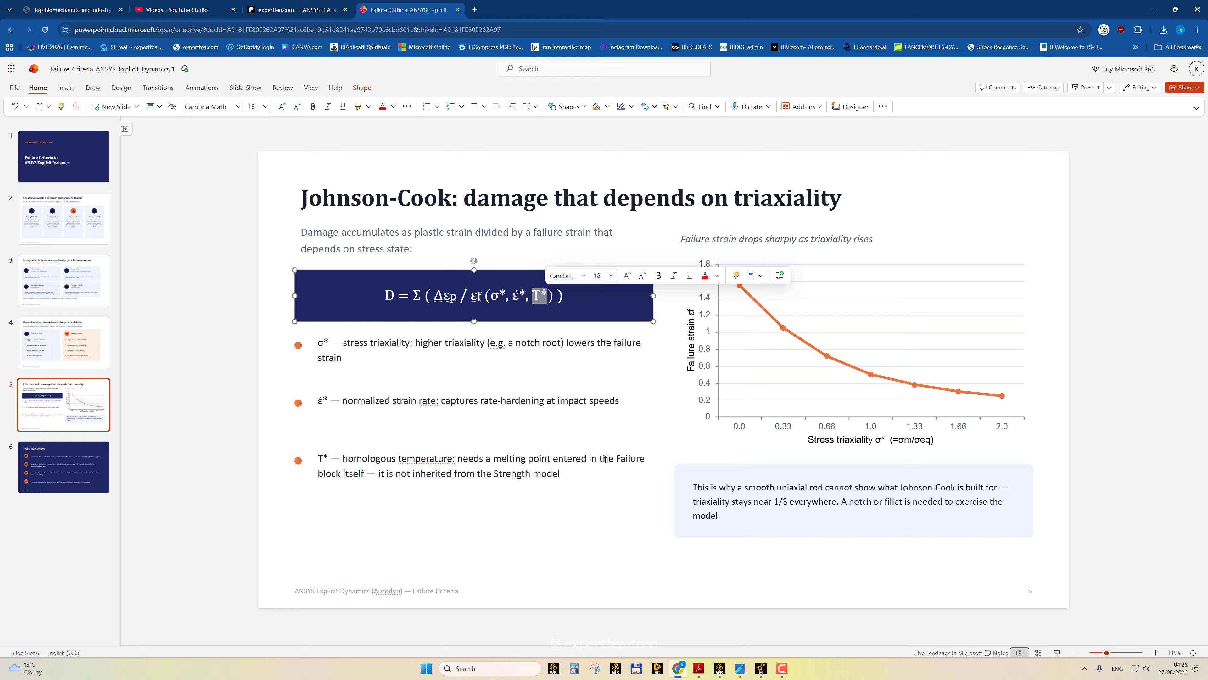
{"action": "left_click", "coordinate": [333, 526]}
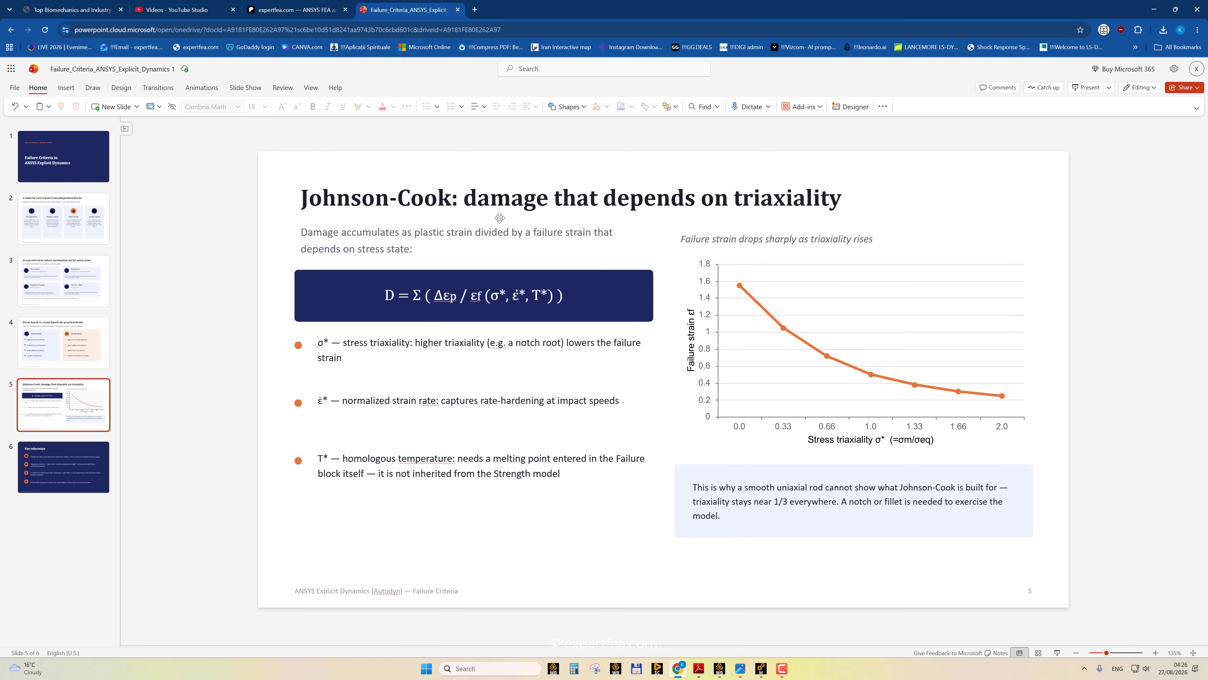
- In Workbench, open the Engineering Data of "AL1100 with SG and JC" and inspect AL 1100-O SG+JC's Johnson Cook Failure constants
{"action": "mouse_move", "coordinate": [763, 669]}
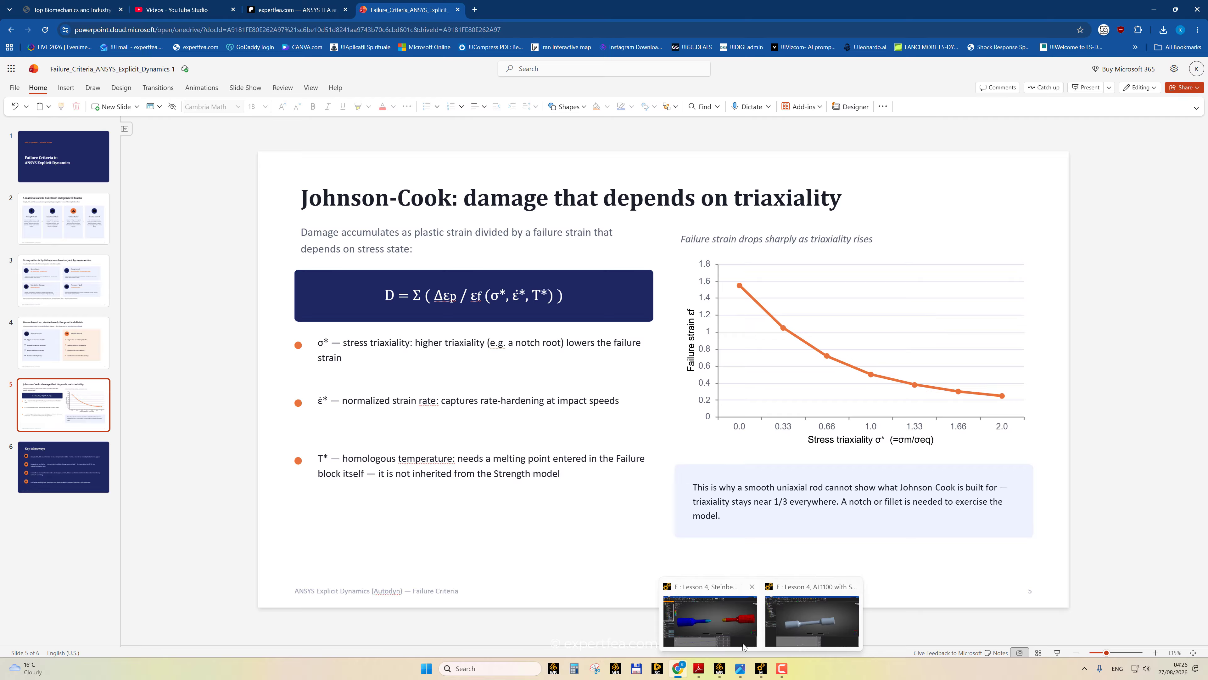
{"action": "left_click", "coordinate": [720, 669]}
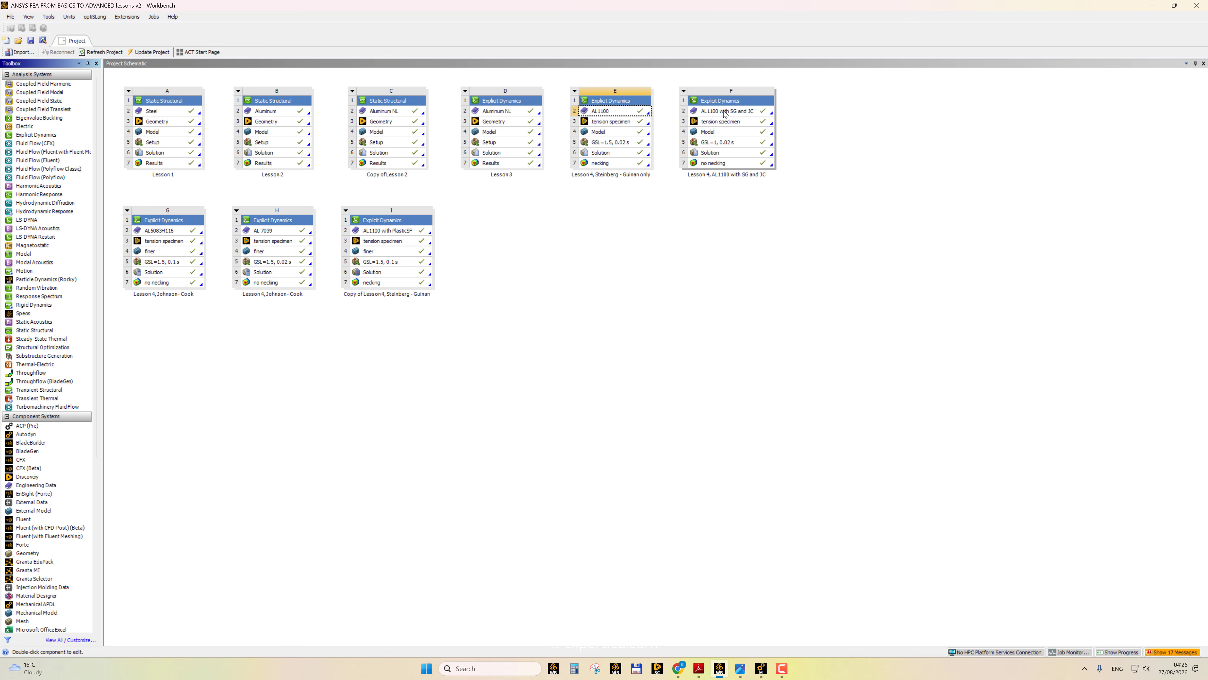
{"action": "double_click", "coordinate": [719, 112]}
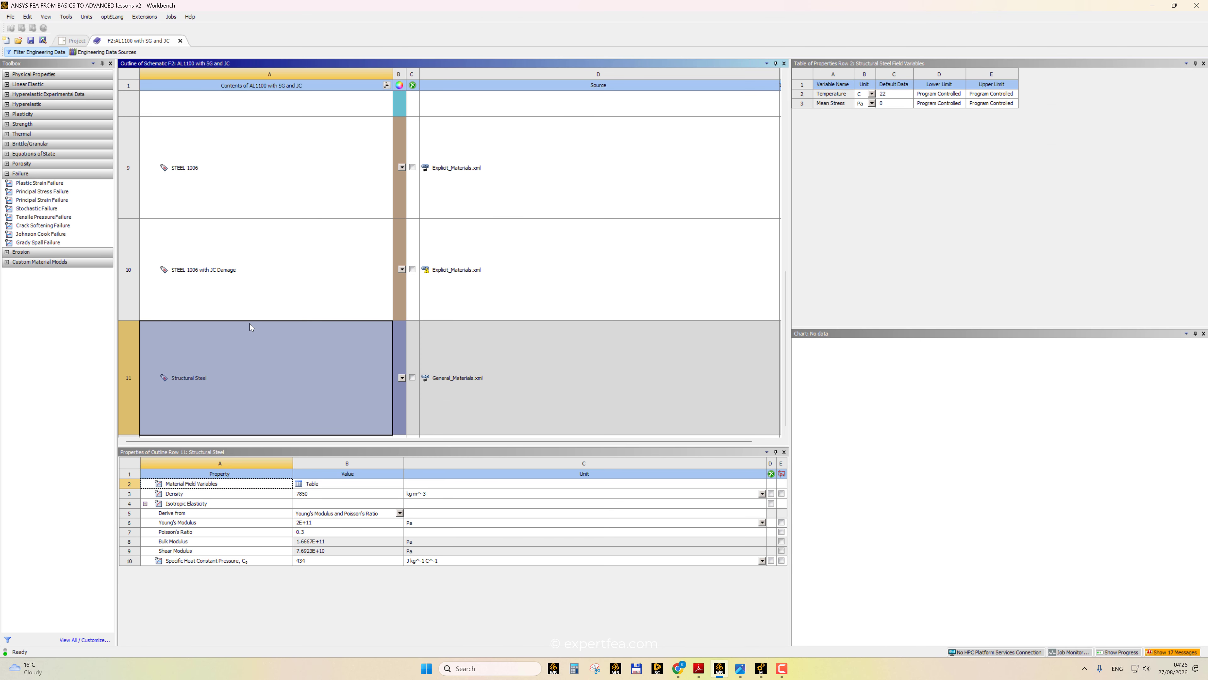
{"action": "scroll", "coordinate": [249, 323], "scroll_direction": "up", "scroll_amount": 5}
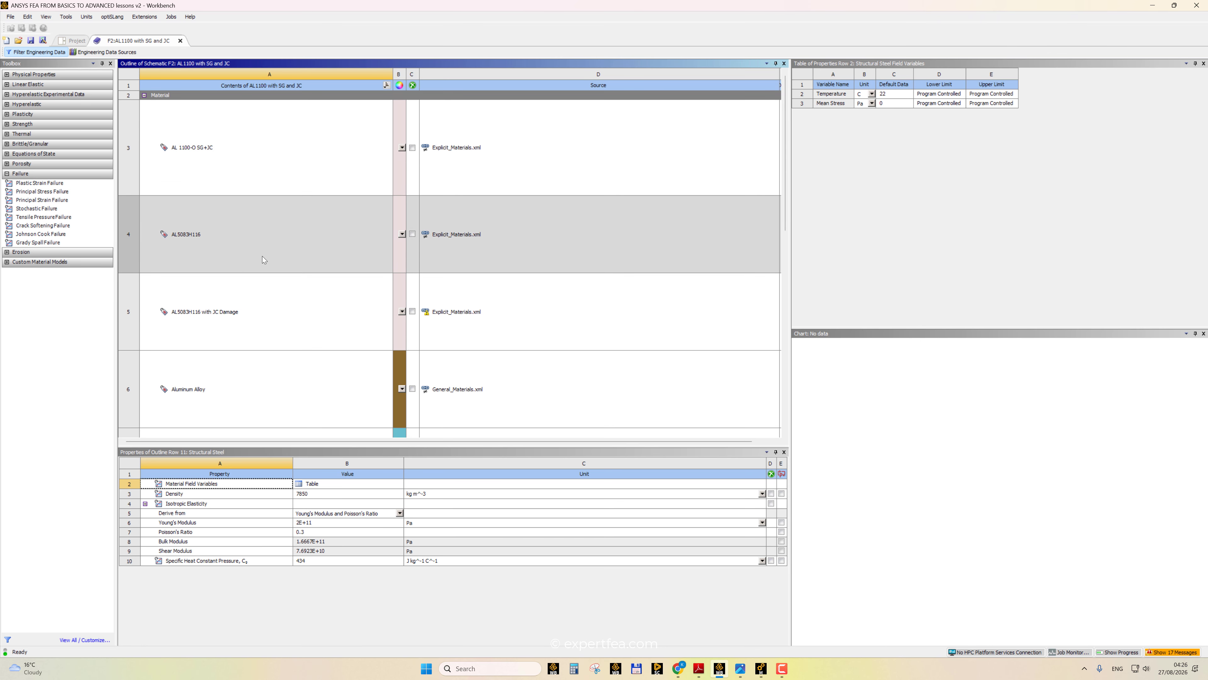
{"action": "left_click", "coordinate": [187, 143]}
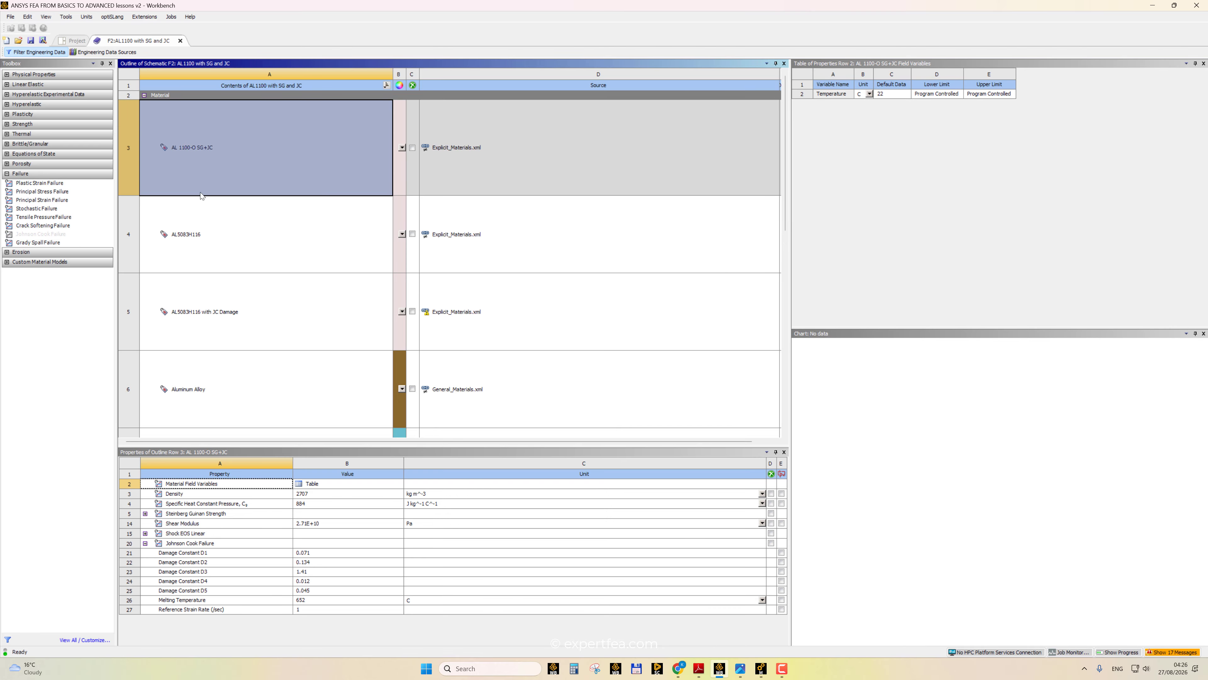
{"action": "left_click", "coordinate": [176, 544]}
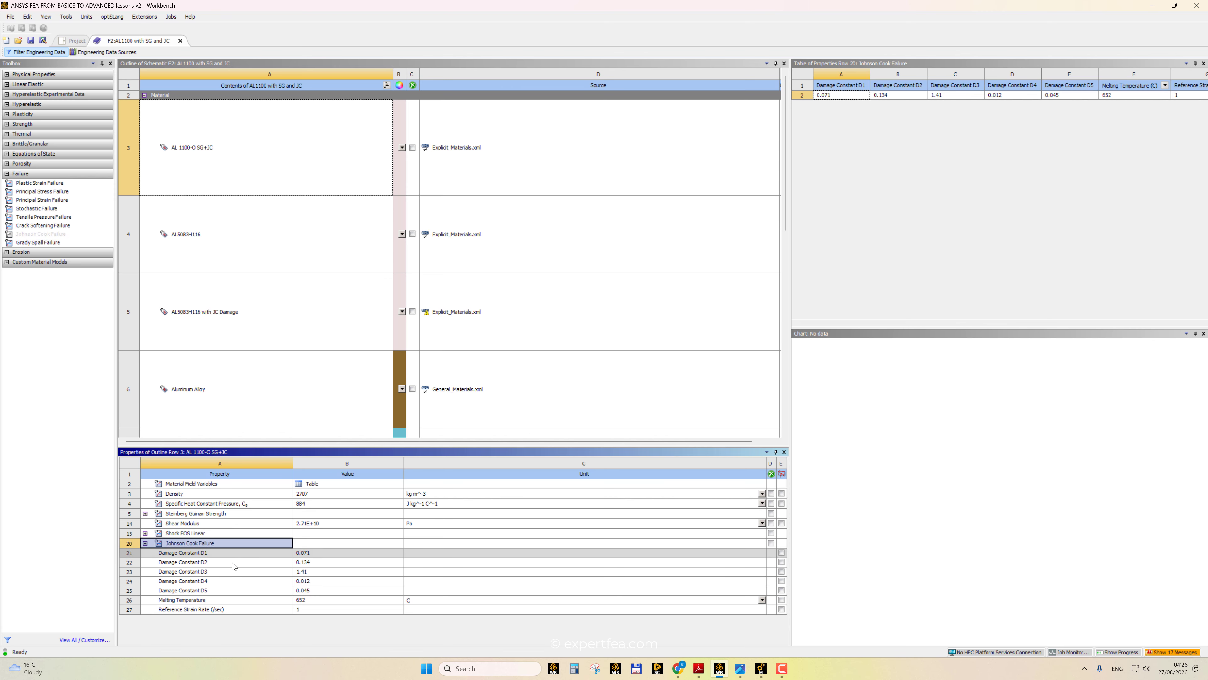
- Review the Johnson Cook Failure damage constants D1 to D5 of AL 1100-O SG+JC one by one
{"action": "left_click", "coordinate": [210, 553]}
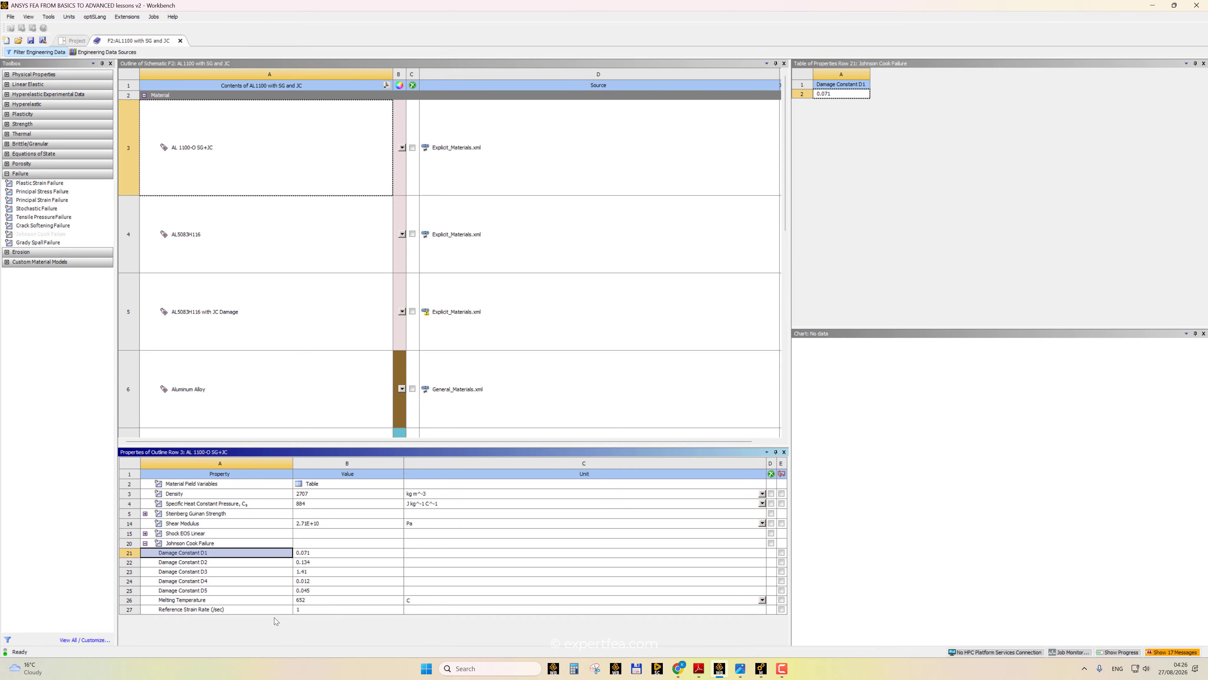
{"action": "key", "text": "Down"}
{"action": "key", "text": "Down"}
{"action": "key", "text": "Down"}
{"action": "key", "text": "Down"}
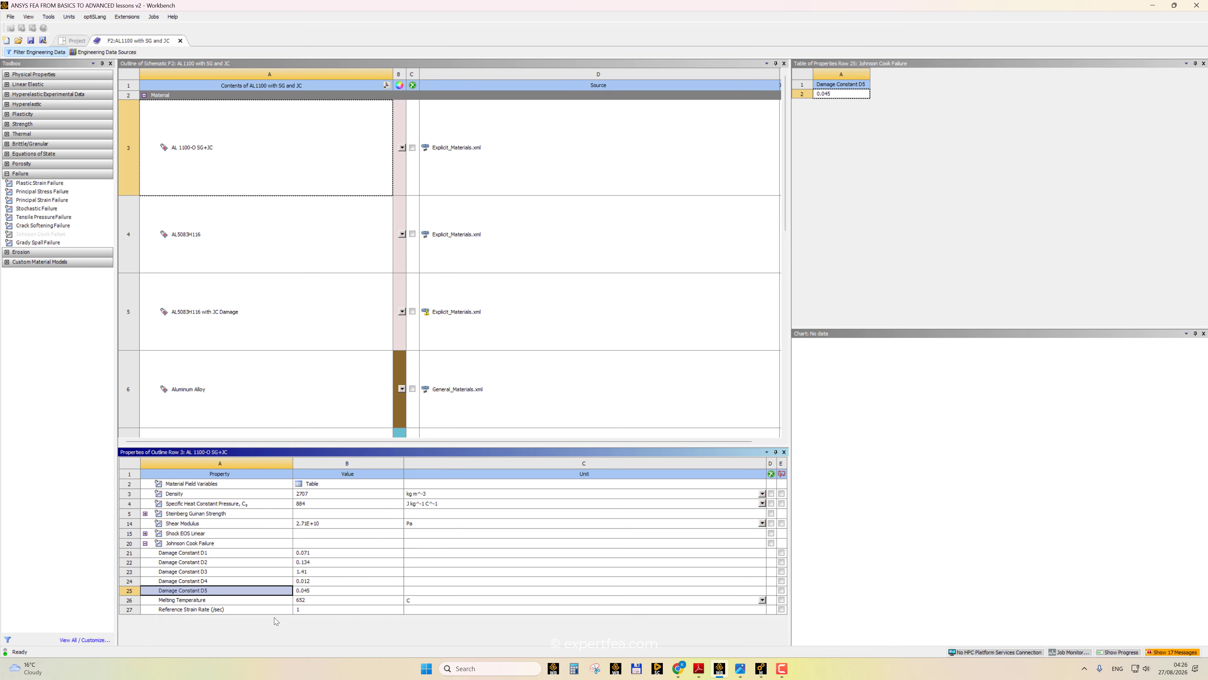
{"action": "key", "text": "Up"}
{"action": "key", "text": "Up"}
{"action": "key", "text": "Up"}
{"action": "key", "text": "Up"}
{"action": "key", "text": "Down"}
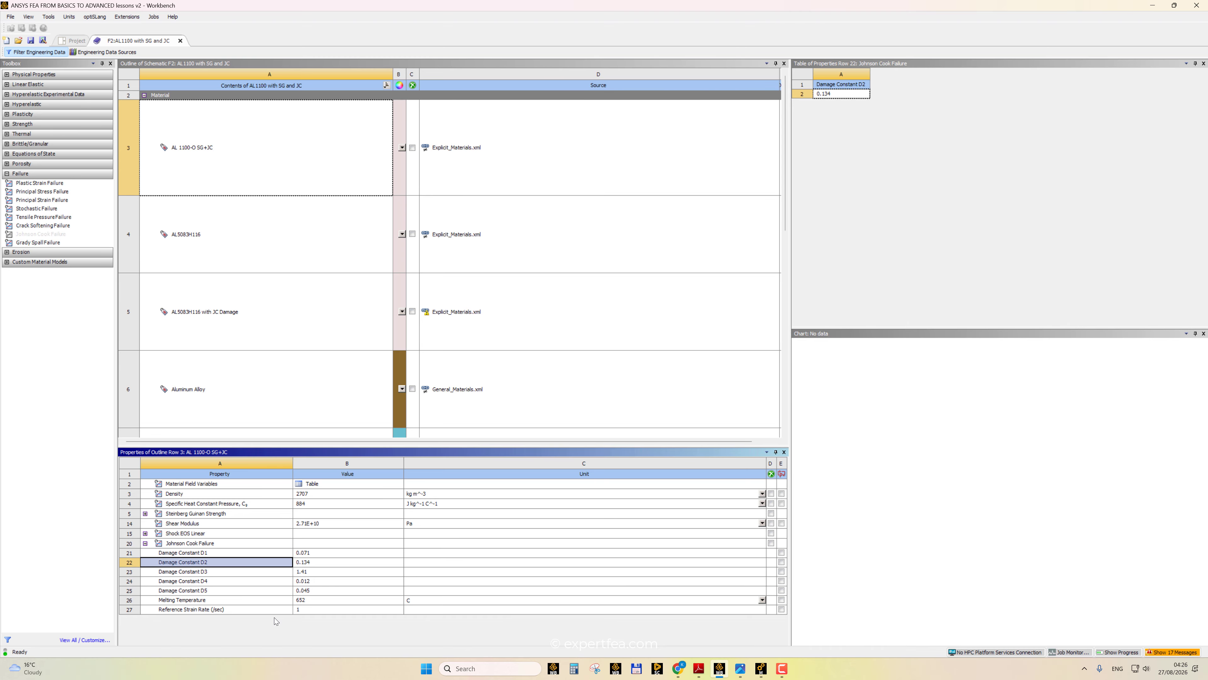
{"action": "key", "text": "Down"}
{"action": "key", "text": "Down"}
{"action": "key", "text": "Down"}
{"action": "key", "text": "Up"}
{"action": "key", "text": "Up"}
{"action": "key", "text": "Up"}
{"action": "key", "text": "Up"}
{"action": "key", "text": "Down"}
{"action": "key", "text": "Down"}
{"action": "key", "text": "Down"}
{"action": "key", "text": "Down"}
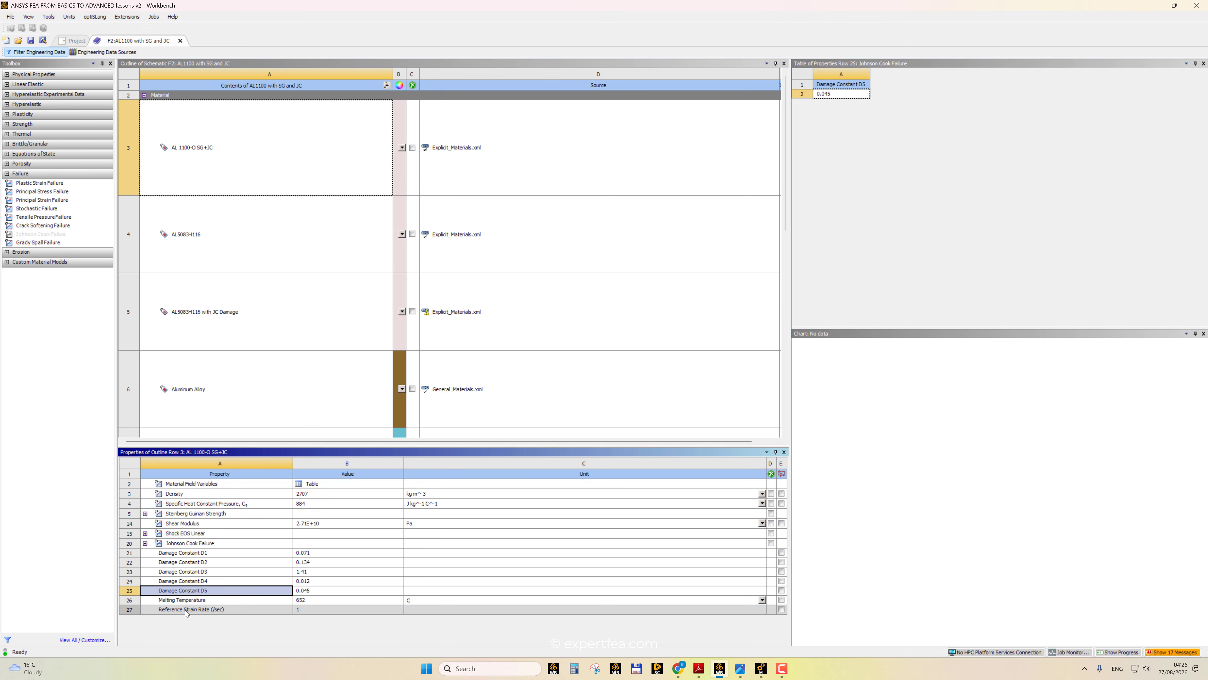
{"action": "left_click", "coordinate": [145, 544]}
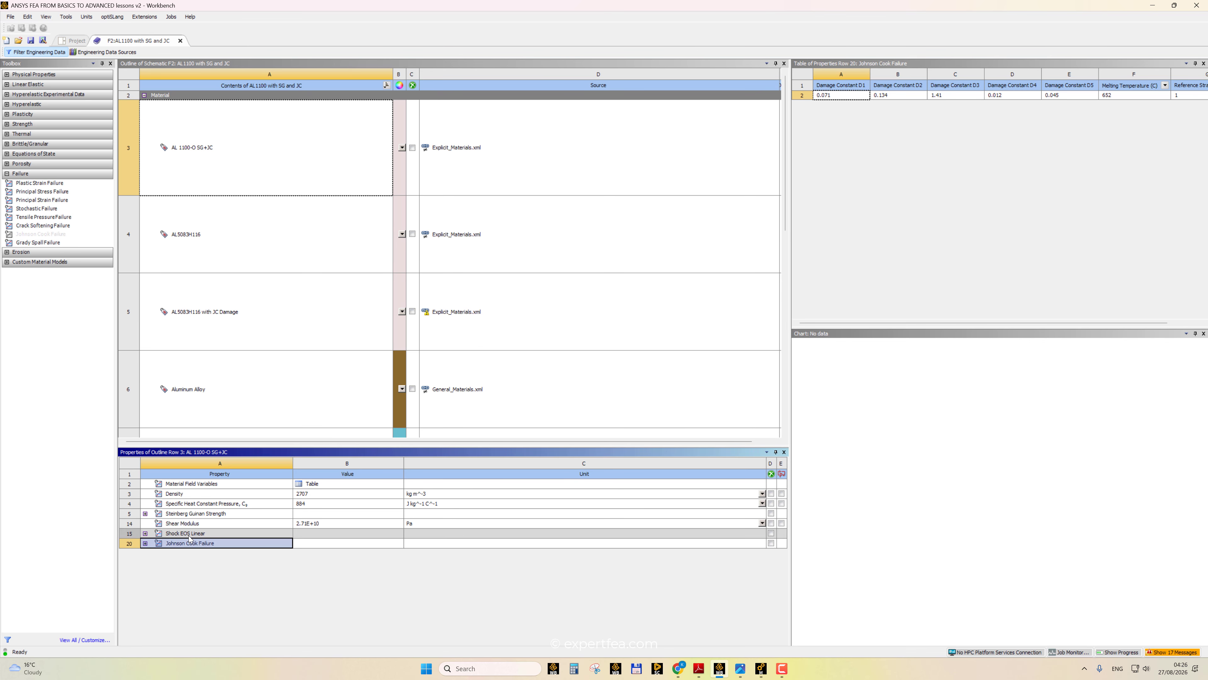
{"action": "left_click", "coordinate": [145, 543]}
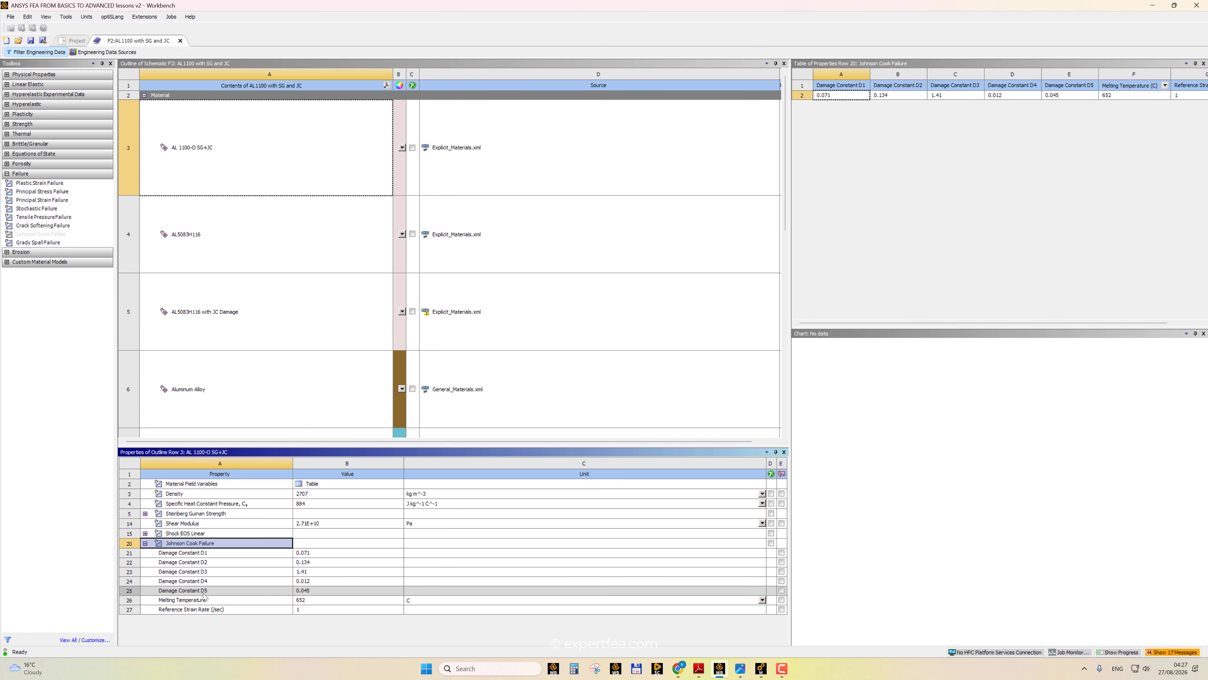
- Close the Engineering Data and switch to the Mechanical window of "Lesson 4, AL1100 with SG and JC"
{"action": "left_click", "coordinate": [181, 41]}
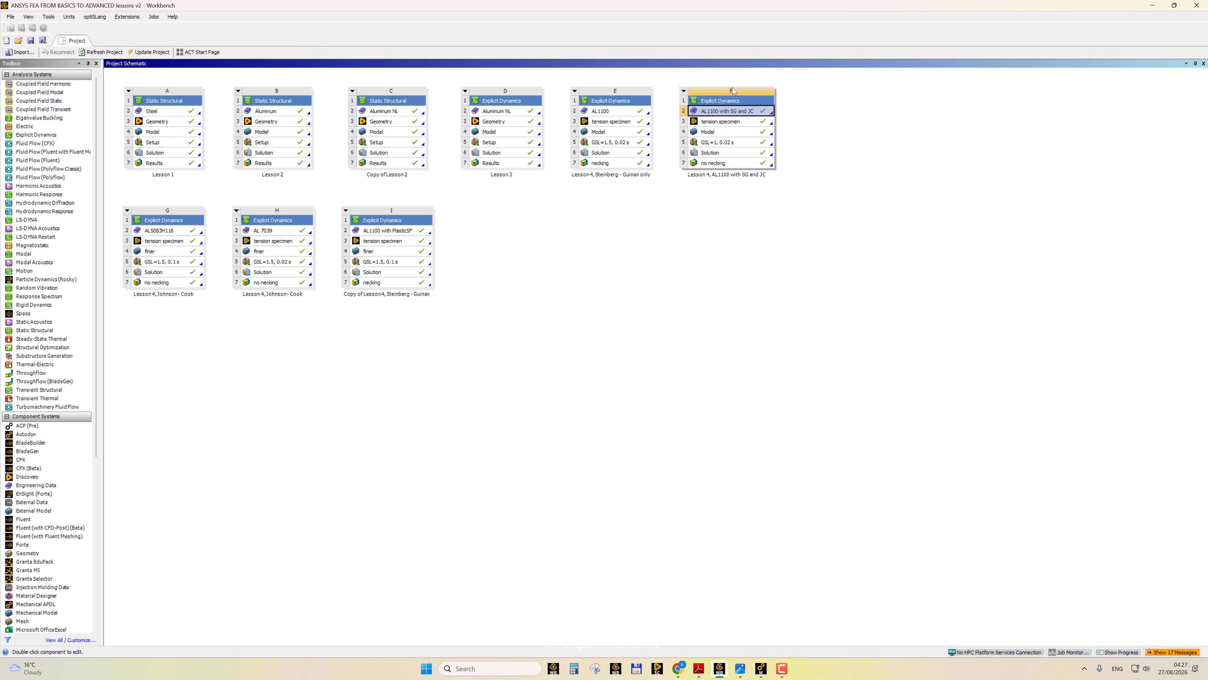
{"action": "mouse_move", "coordinate": [766, 669]}
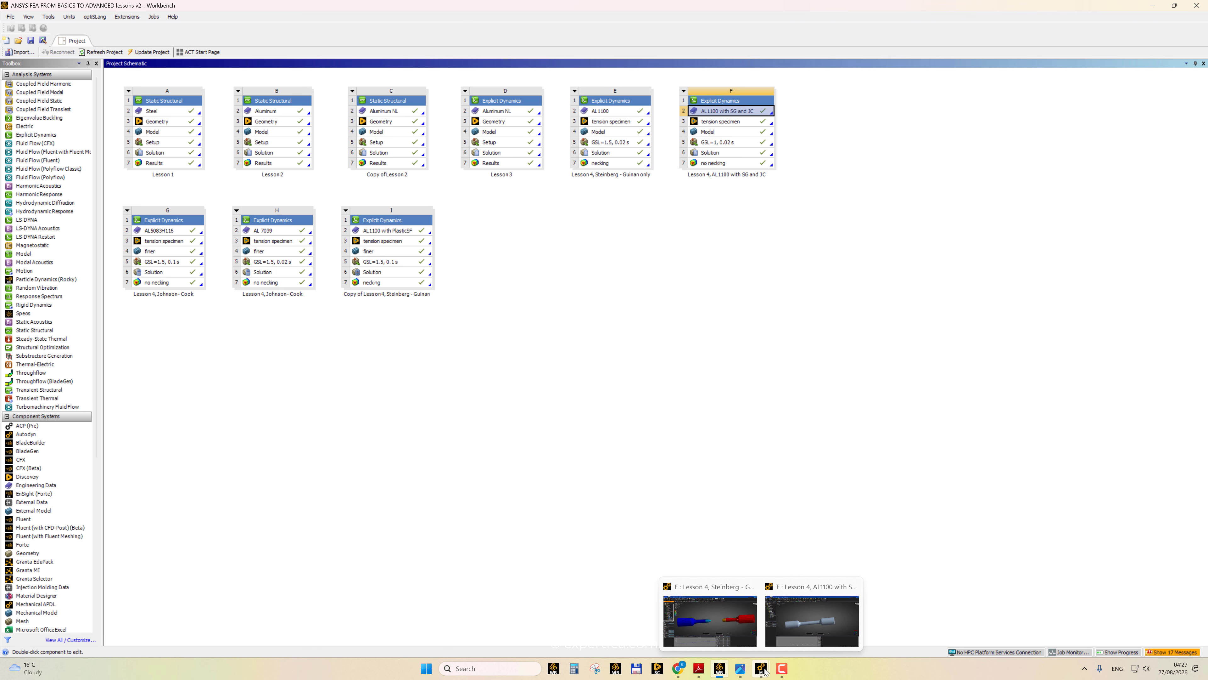
{"action": "left_click", "coordinate": [811, 621]}
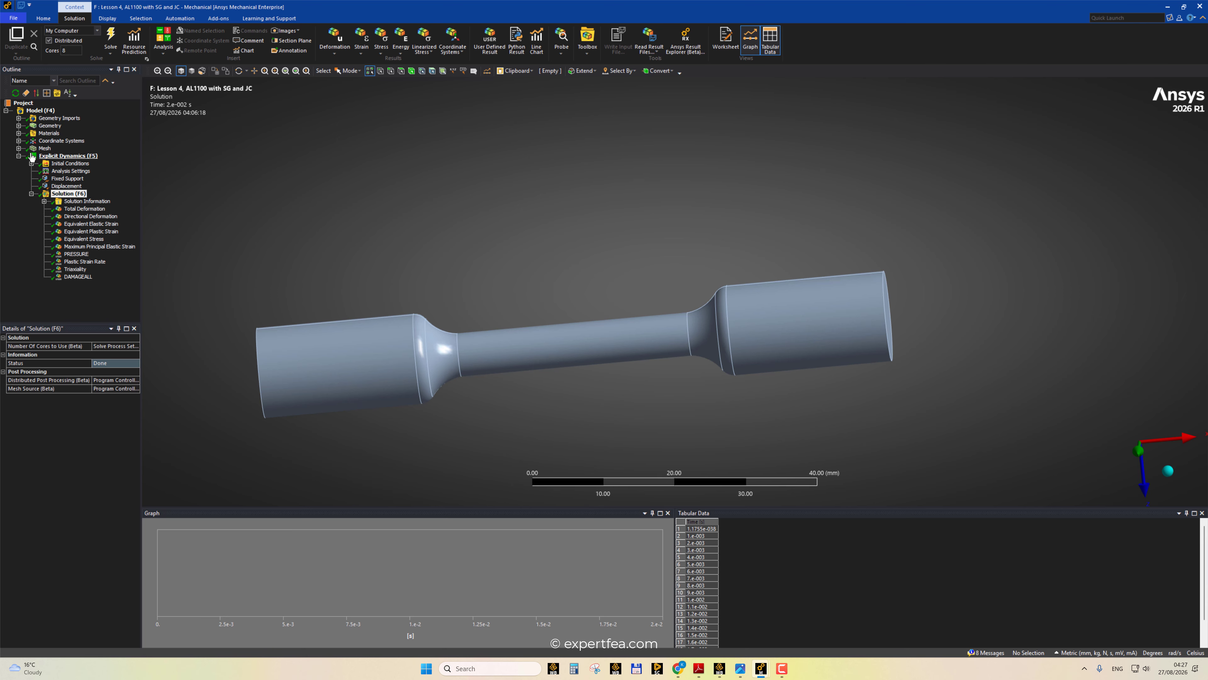
- Check the specimen's material assignment and inspect the Fixed Support and Displacement boundary conditions
{"action": "left_click", "coordinate": [19, 125]}
{"action": "left_click", "coordinate": [62, 133]}
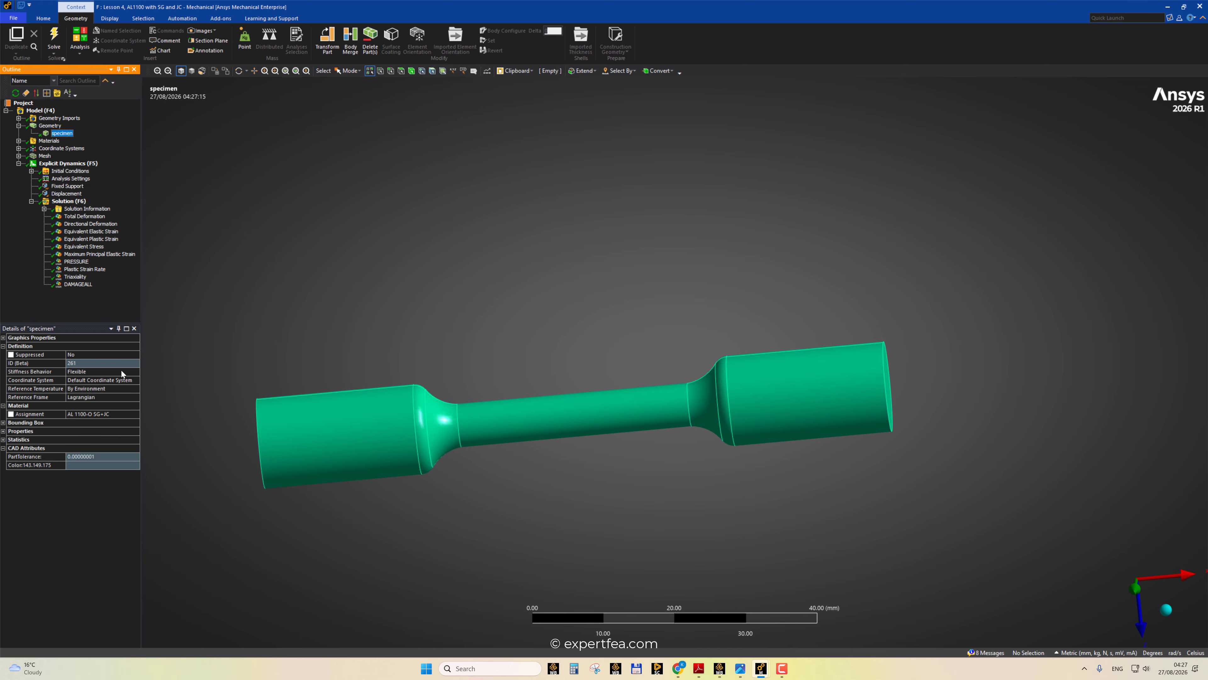
{"action": "left_click", "coordinate": [18, 125]}
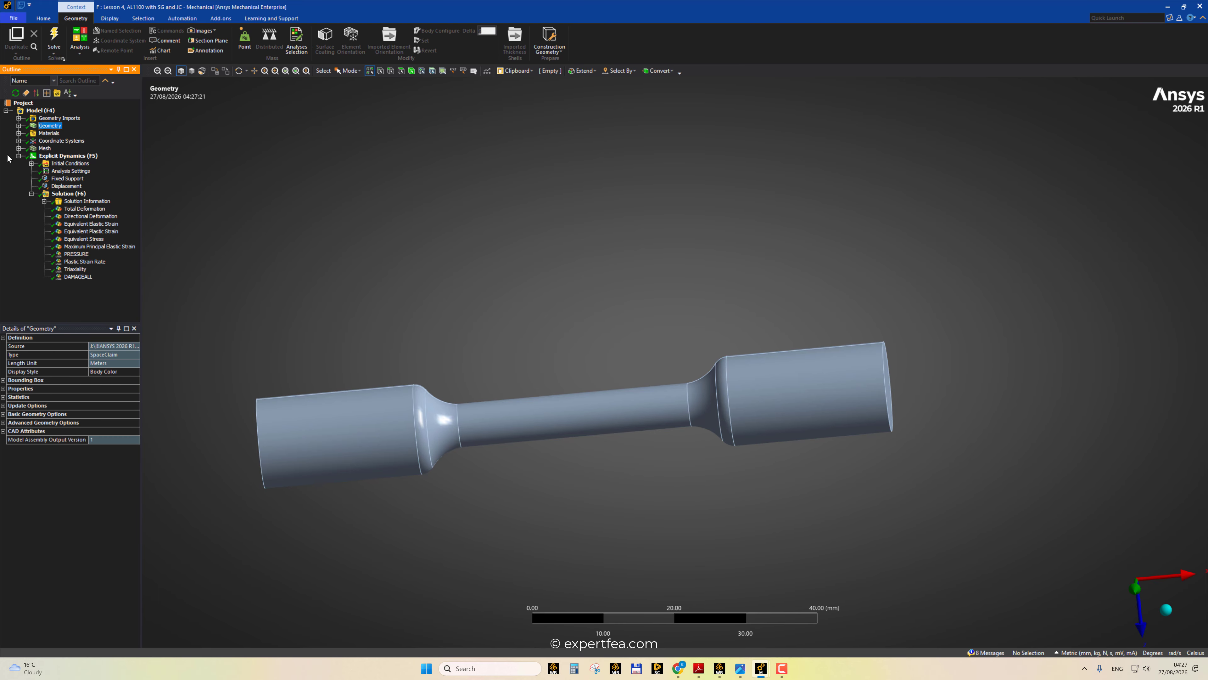
{"action": "left_click", "coordinate": [67, 179]}
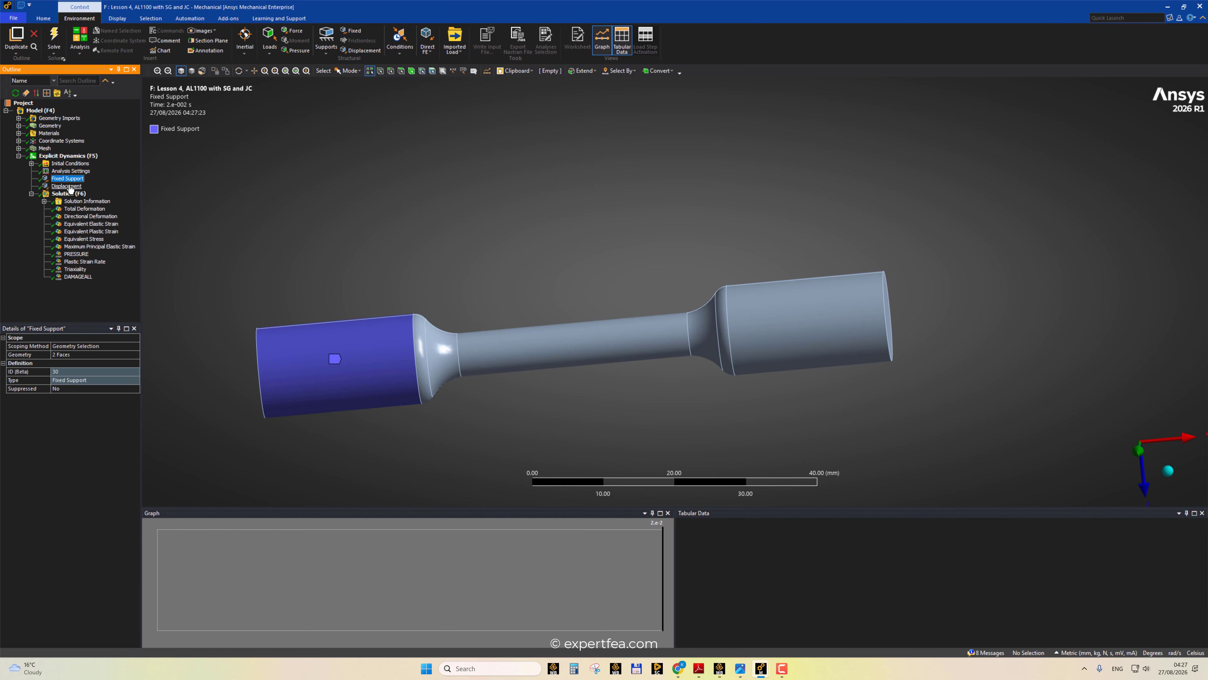
{"action": "left_click", "coordinate": [68, 186]}
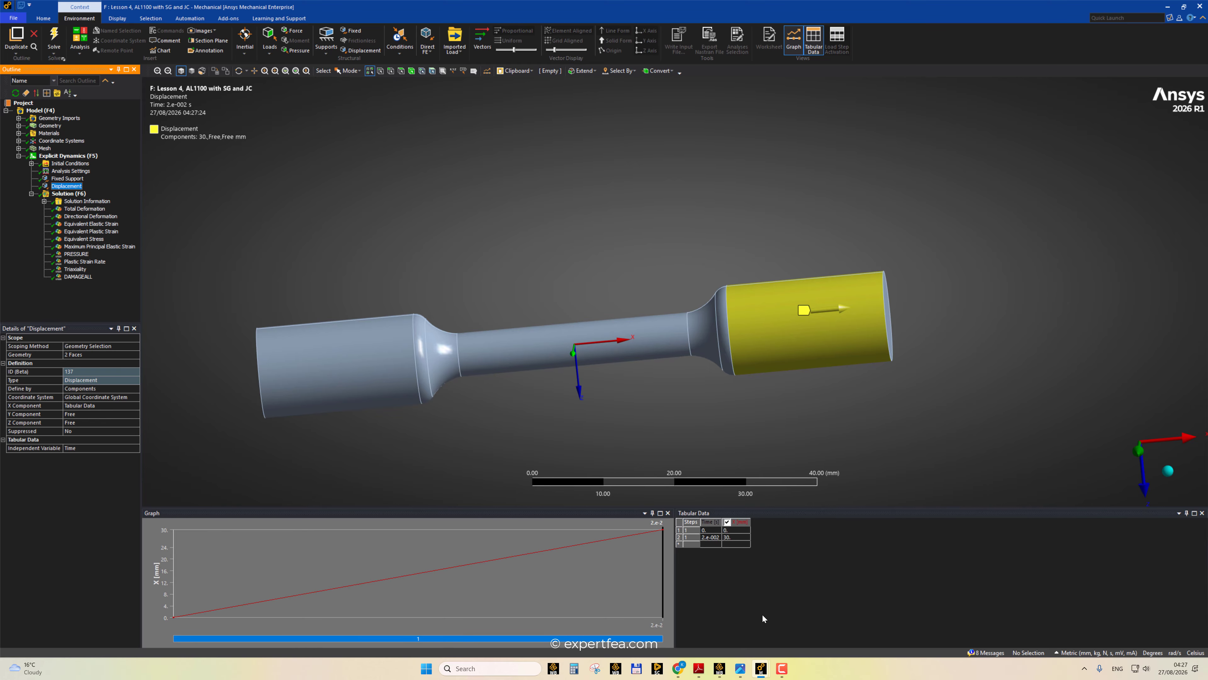
- Open and animate the Total Deformation result, and adjust its legend to the visible range
{"action": "left_click", "coordinate": [85, 209]}
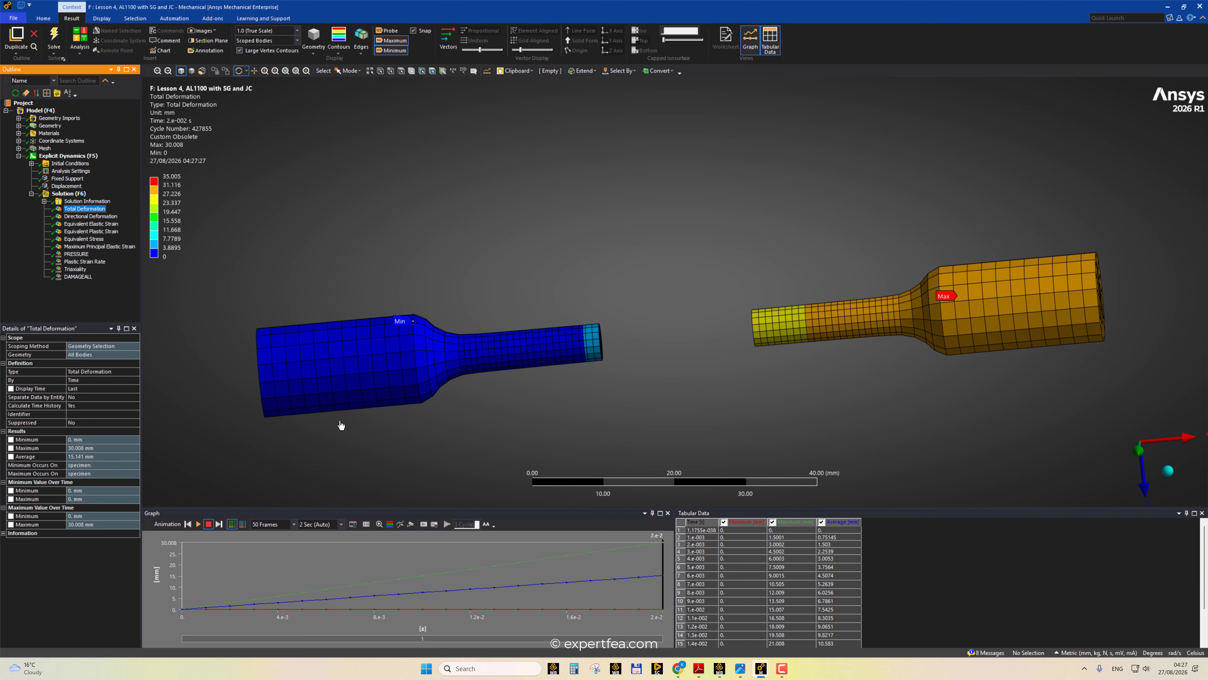
{"action": "left_click", "coordinate": [199, 524]}
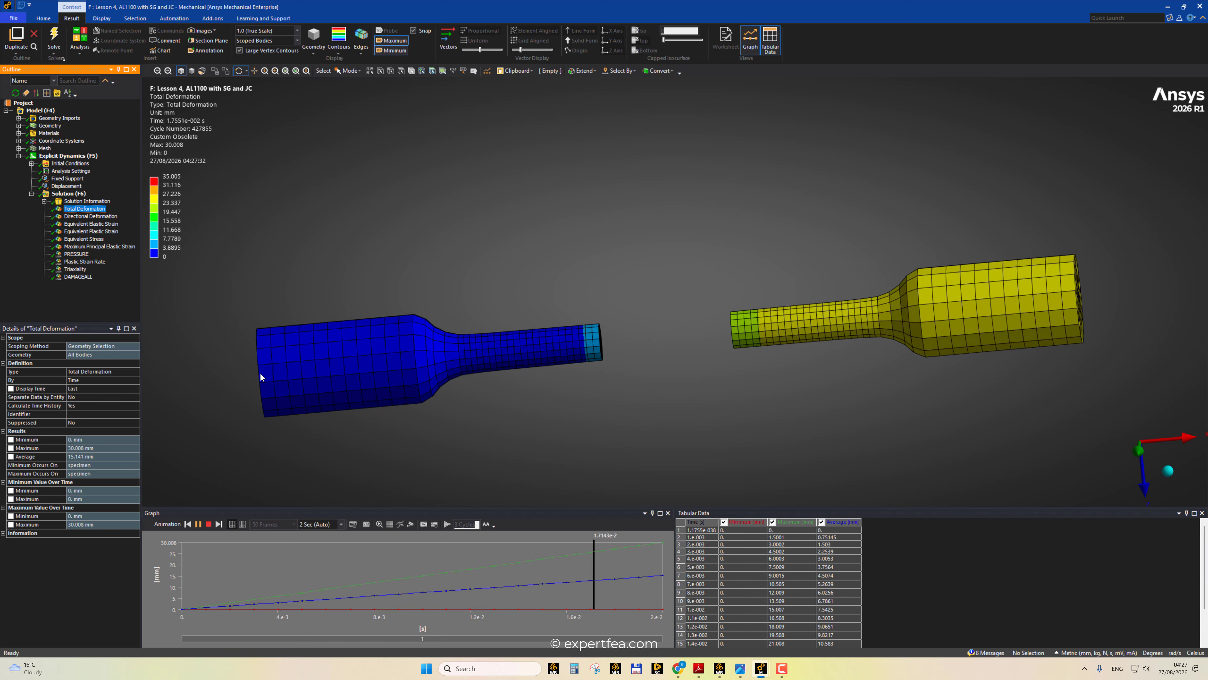
{"action": "left_click", "coordinate": [209, 524]}
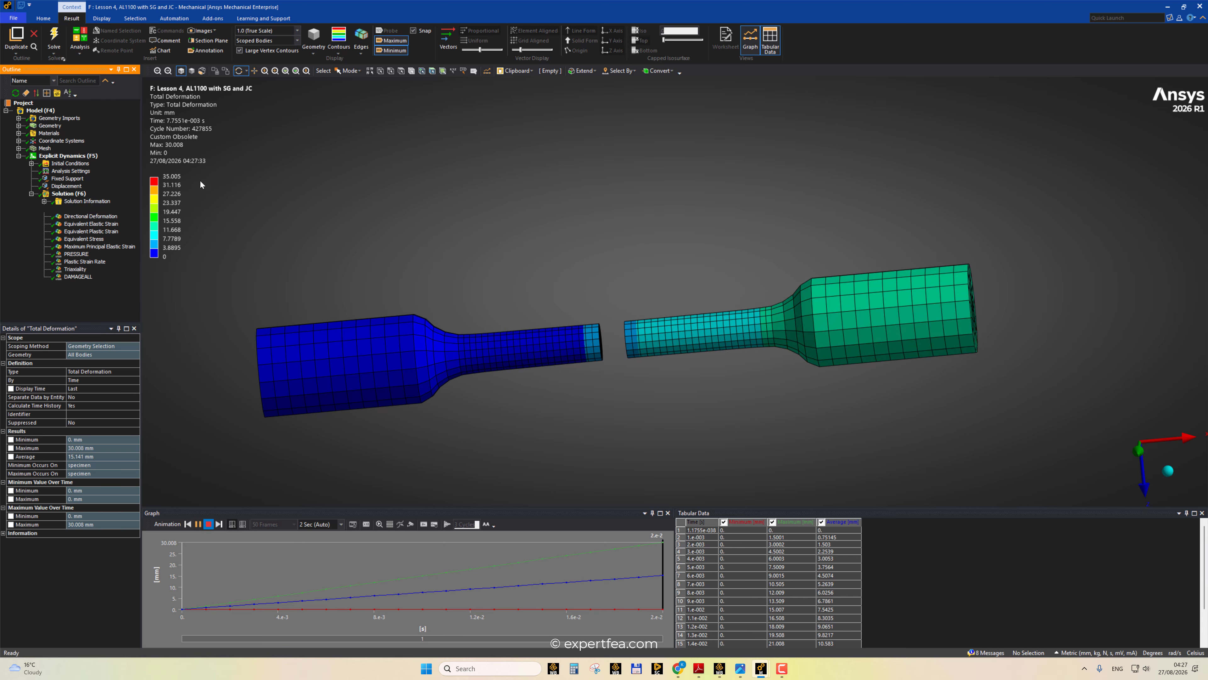
{"action": "right_click", "coordinate": [159, 127]}
{"action": "left_click", "coordinate": [208, 294]}
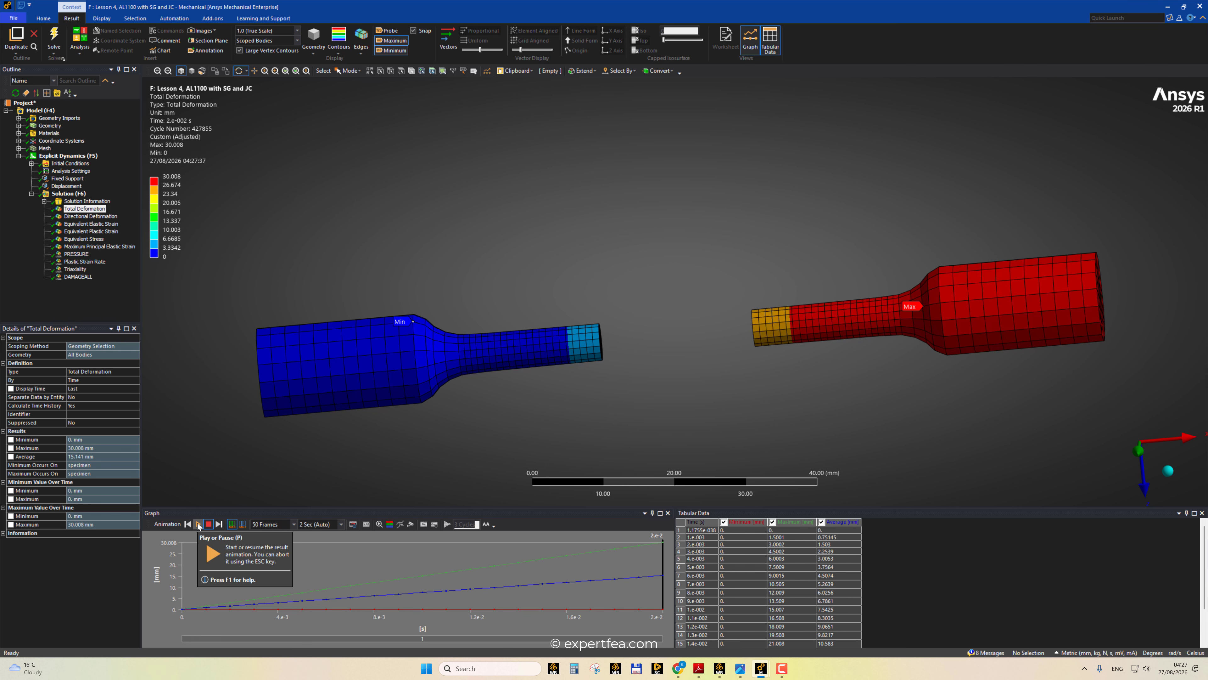
- Replay the Total Deformation animation and examine the specimen's fracture zone up close
{"action": "left_click", "coordinate": [198, 524]}
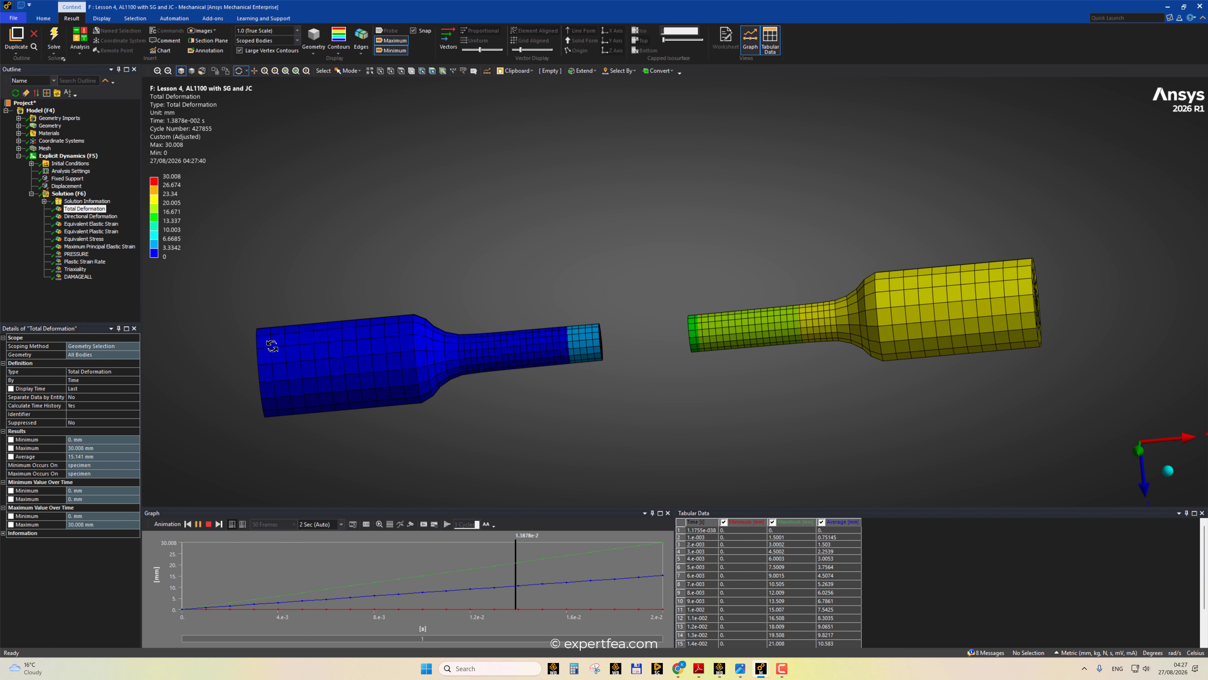
{"action": "middle_click_drag", "start_coordinate": [577, 394], "coordinate": [557, 402]}
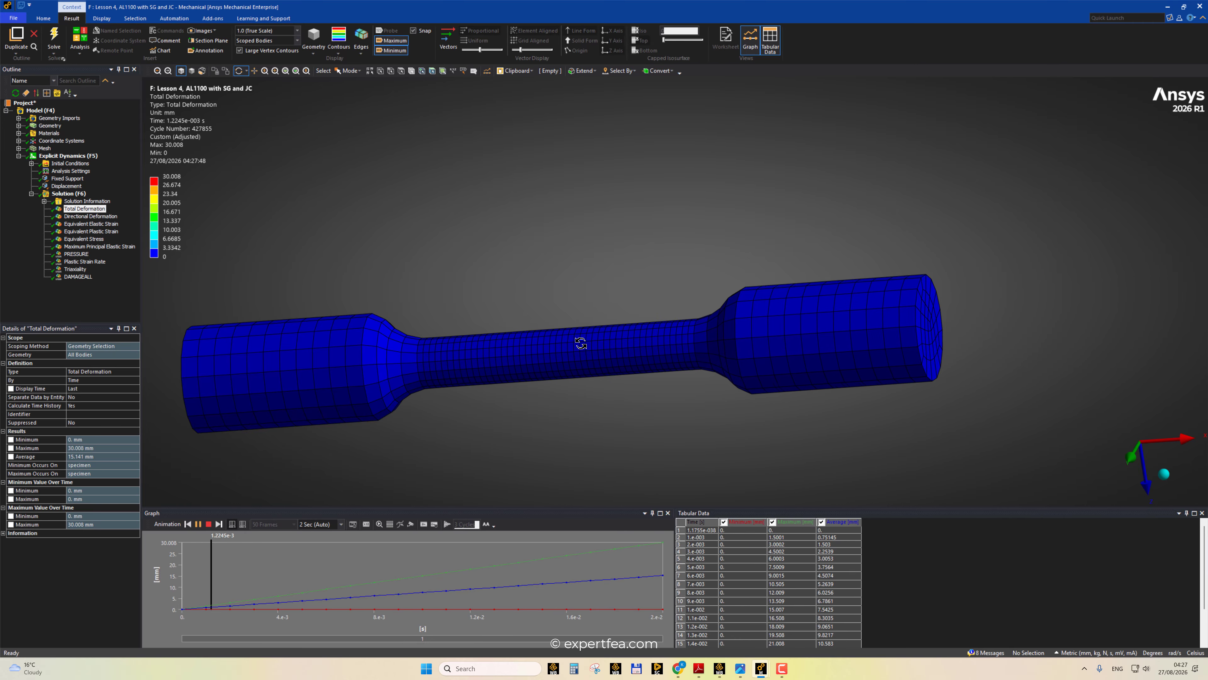
{"action": "left_click", "coordinate": [208, 524]}
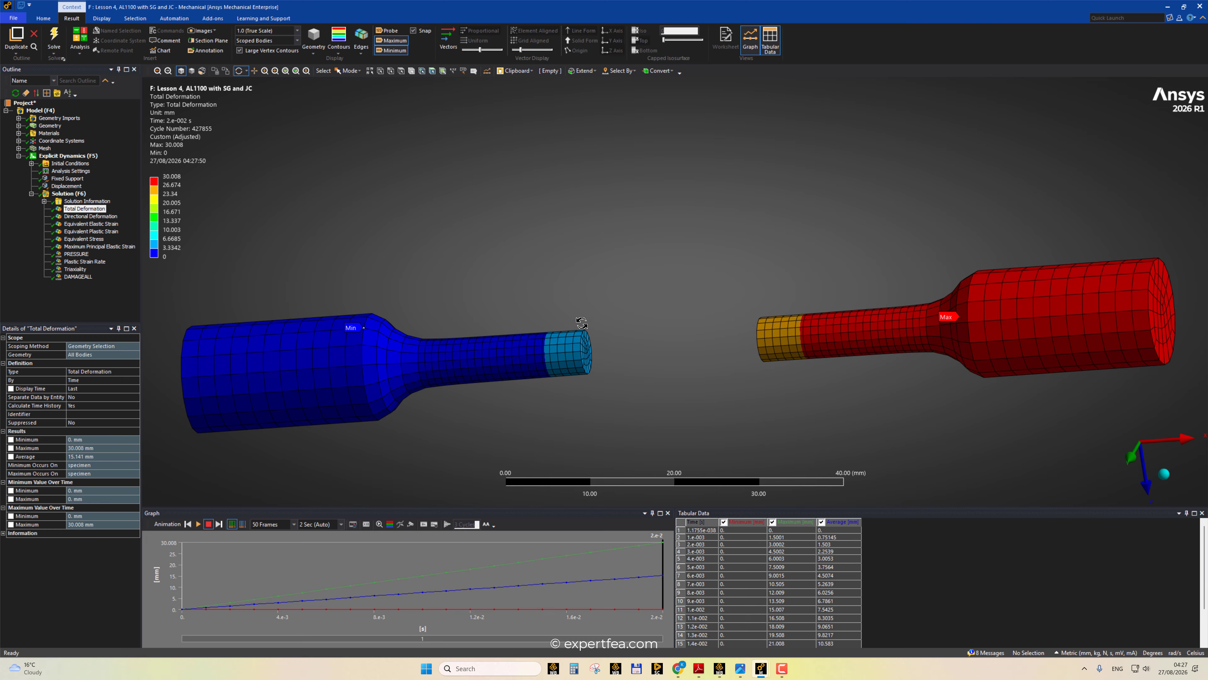
{"action": "scroll", "coordinate": [601, 358], "scroll_direction": "up", "scroll_amount": 2}
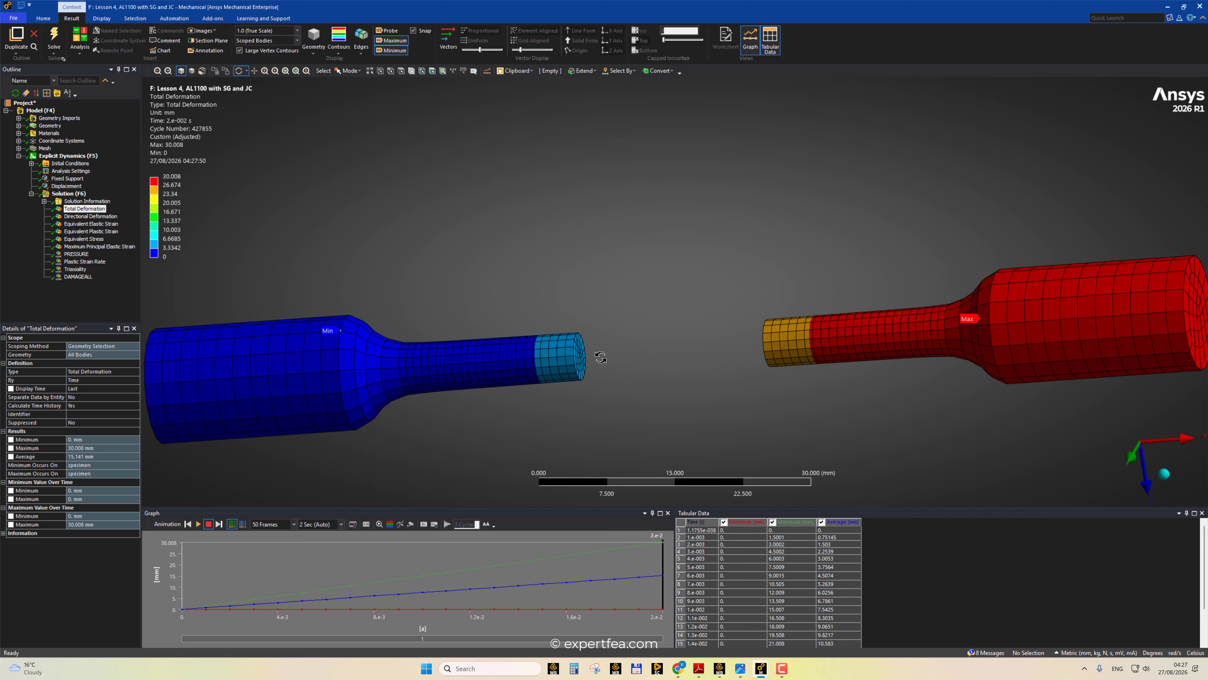
{"action": "scroll", "coordinate": [601, 358], "scroll_direction": "down", "scroll_amount": 3}
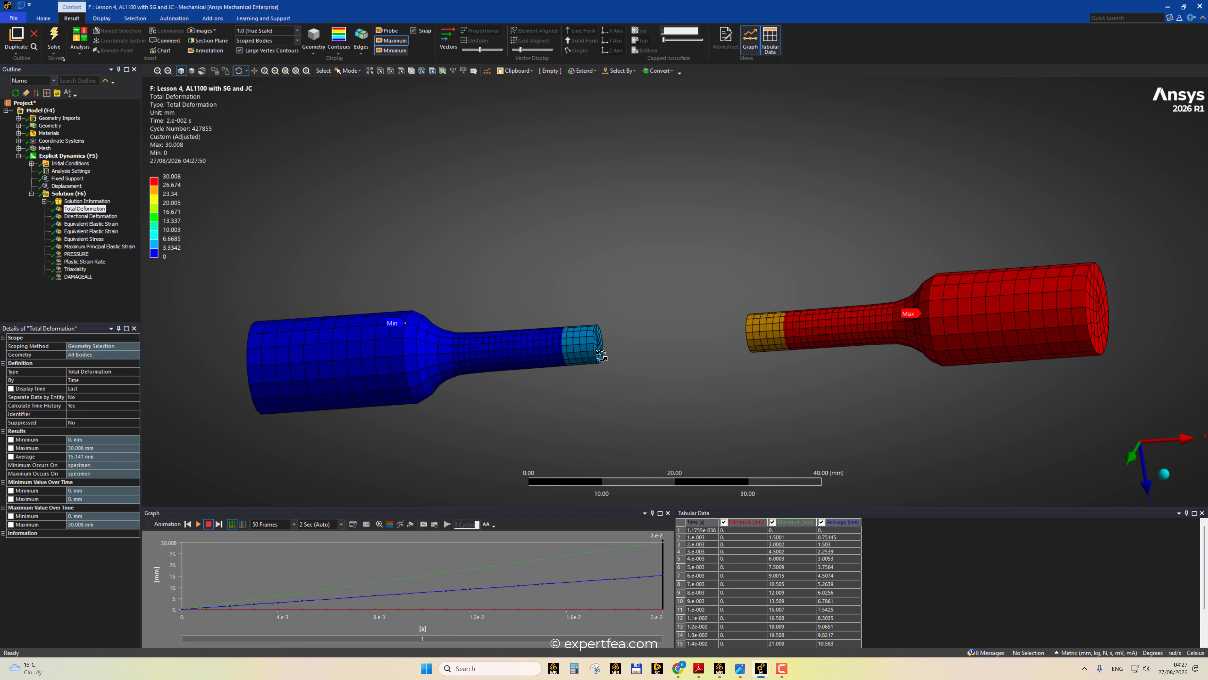
{"action": "scroll", "coordinate": [600, 394], "scroll_direction": "up", "scroll_amount": 2}
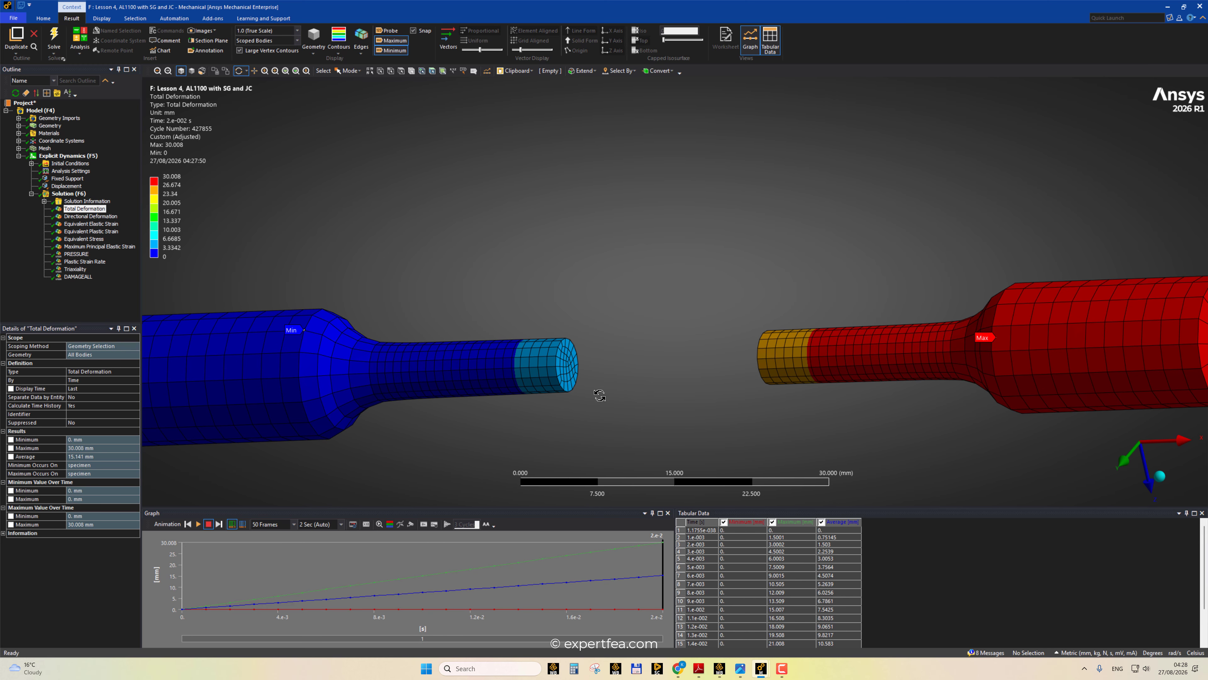
{"action": "scroll", "coordinate": [604, 361], "scroll_direction": "down", "scroll_amount": 2}
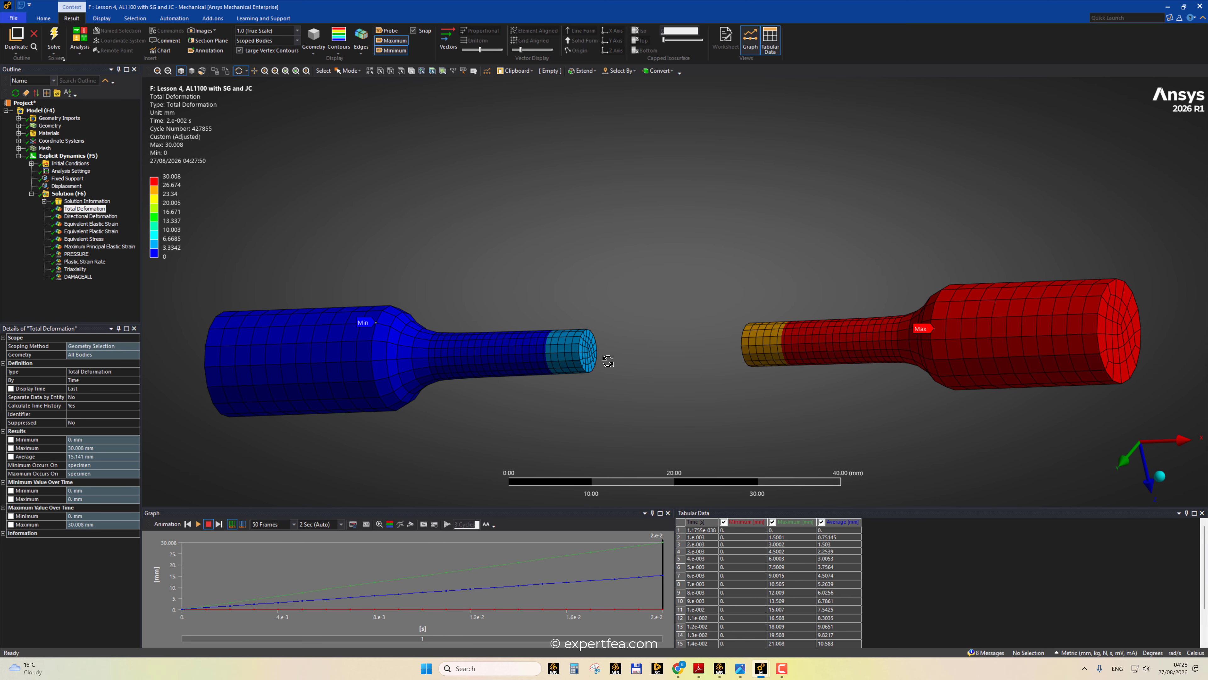
- Open the Directional Deformation result and adjust its legend to the visible range
{"action": "left_click", "coordinate": [94, 217]}
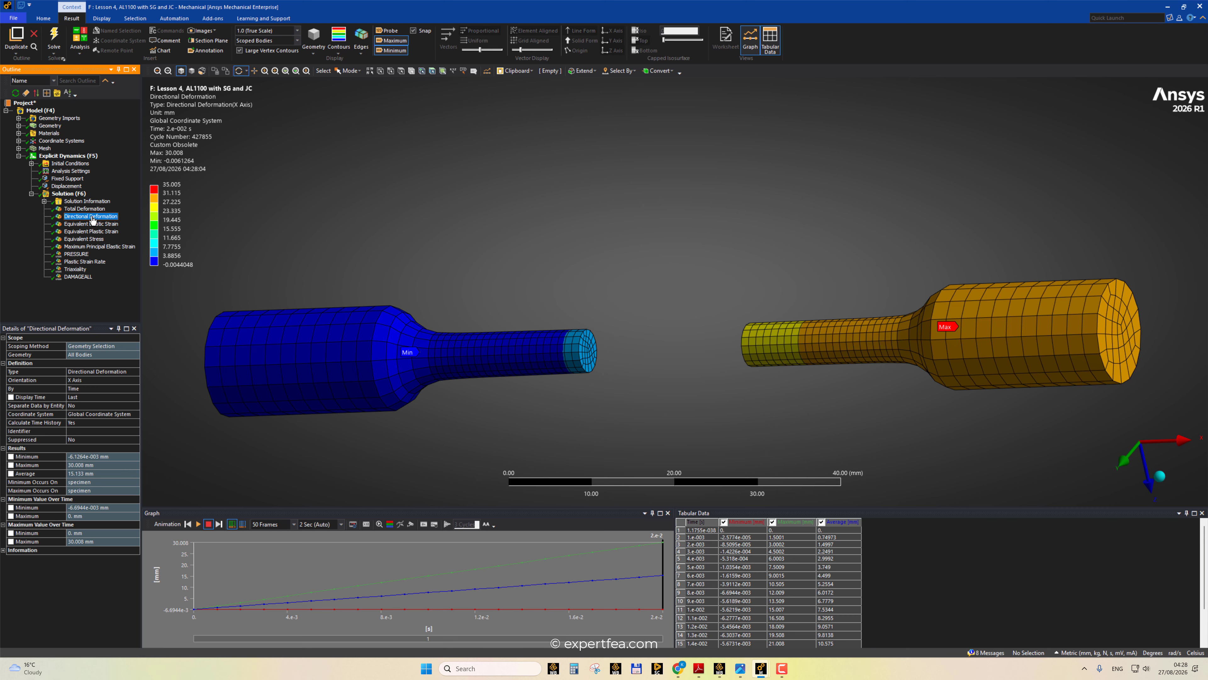
{"action": "right_click", "coordinate": [176, 107]}
{"action": "left_click", "coordinate": [217, 270]}
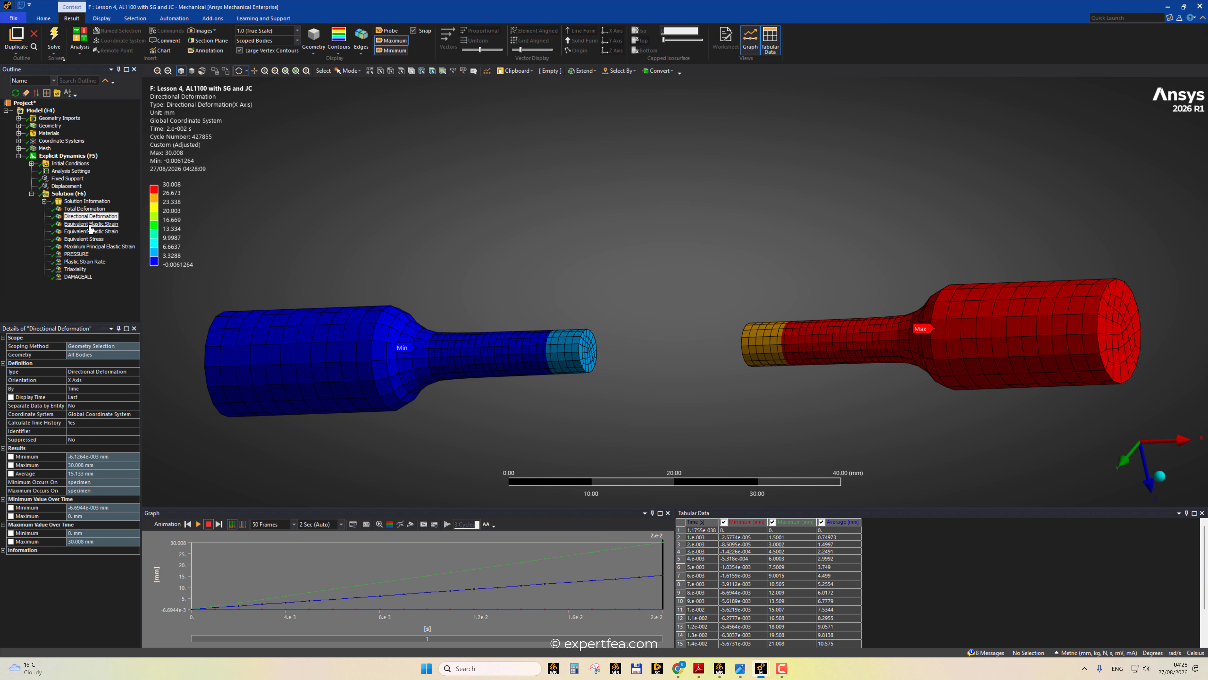
- Open the Equivalent Elastic Strain result and animate it to examine the strain around the fracture
{"action": "left_click", "coordinate": [90, 224]}
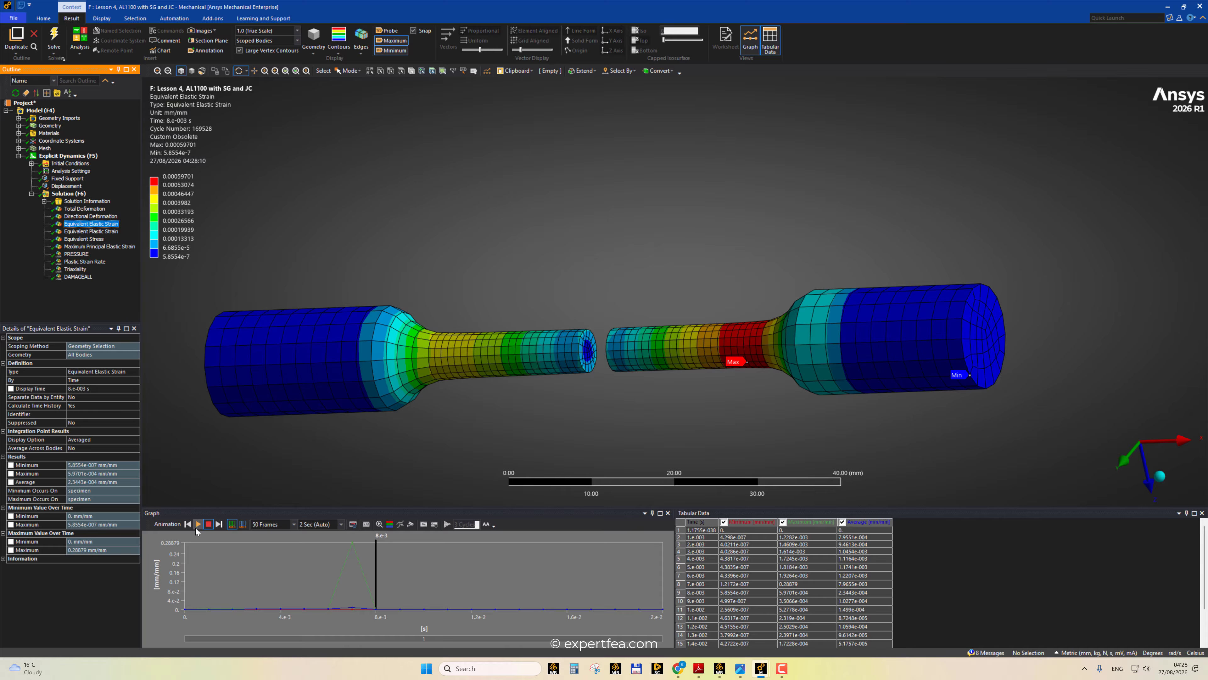
{"action": "left_click", "coordinate": [193, 177]}
{"action": "left_click", "coordinate": [198, 523]}
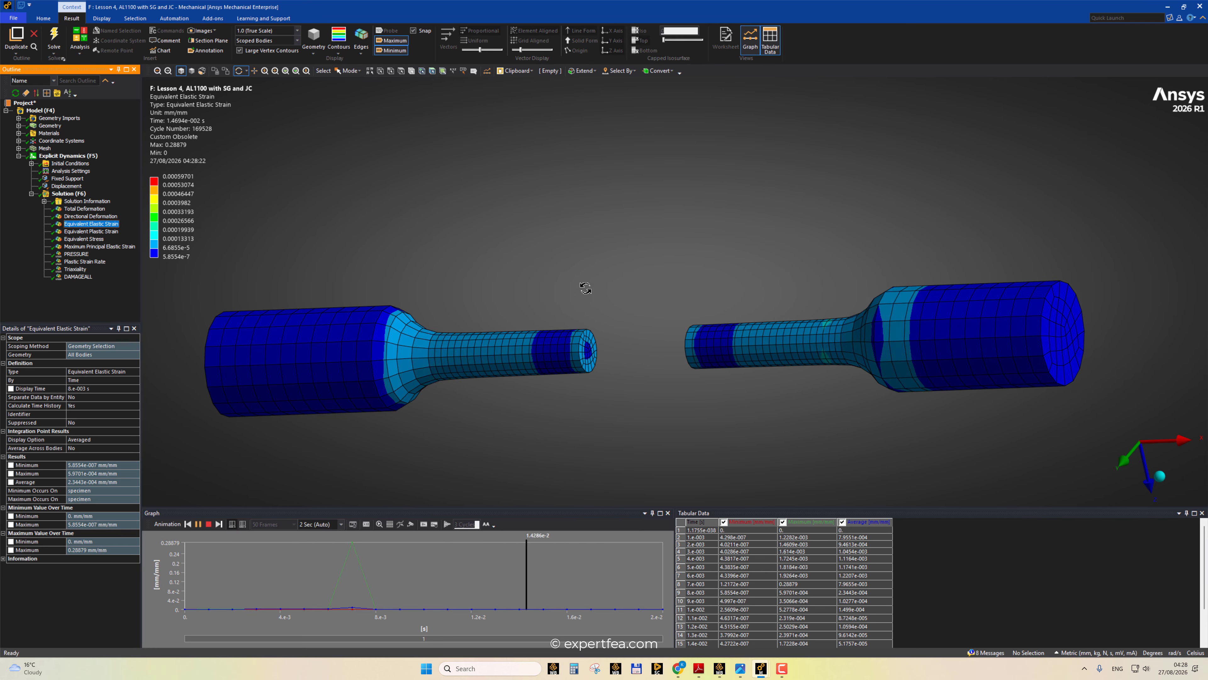
{"action": "middle_click_drag", "start_coordinate": [582, 286], "coordinate": [615, 292]}
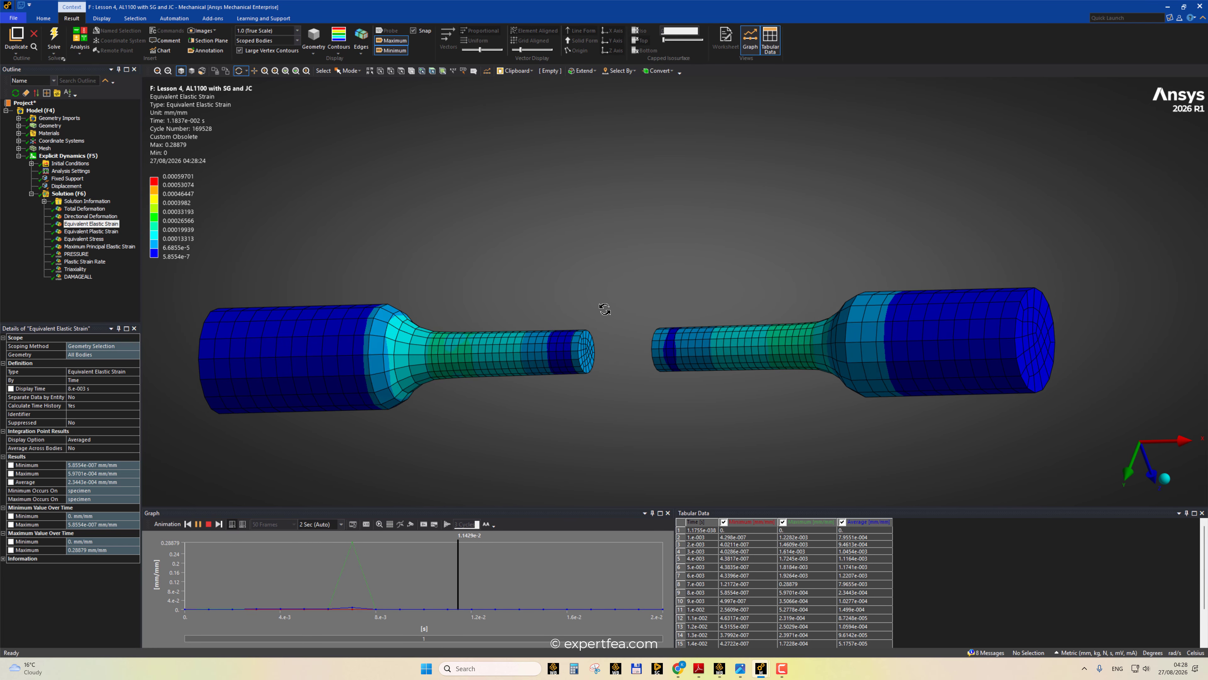
{"action": "left_click", "coordinate": [208, 524]}
- Adjust the Equivalent Plastic Strain legend to the visible range and play the result's animation
{"action": "left_click", "coordinate": [91, 231]}
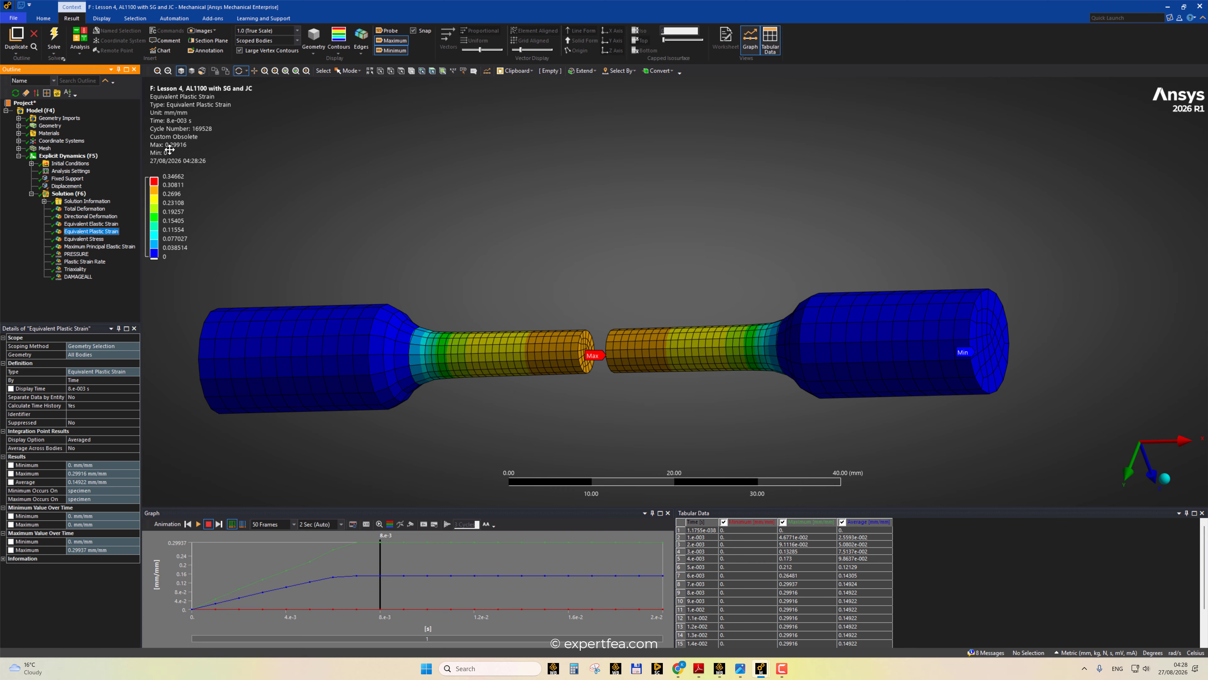
{"action": "right_click", "coordinate": [164, 98]}
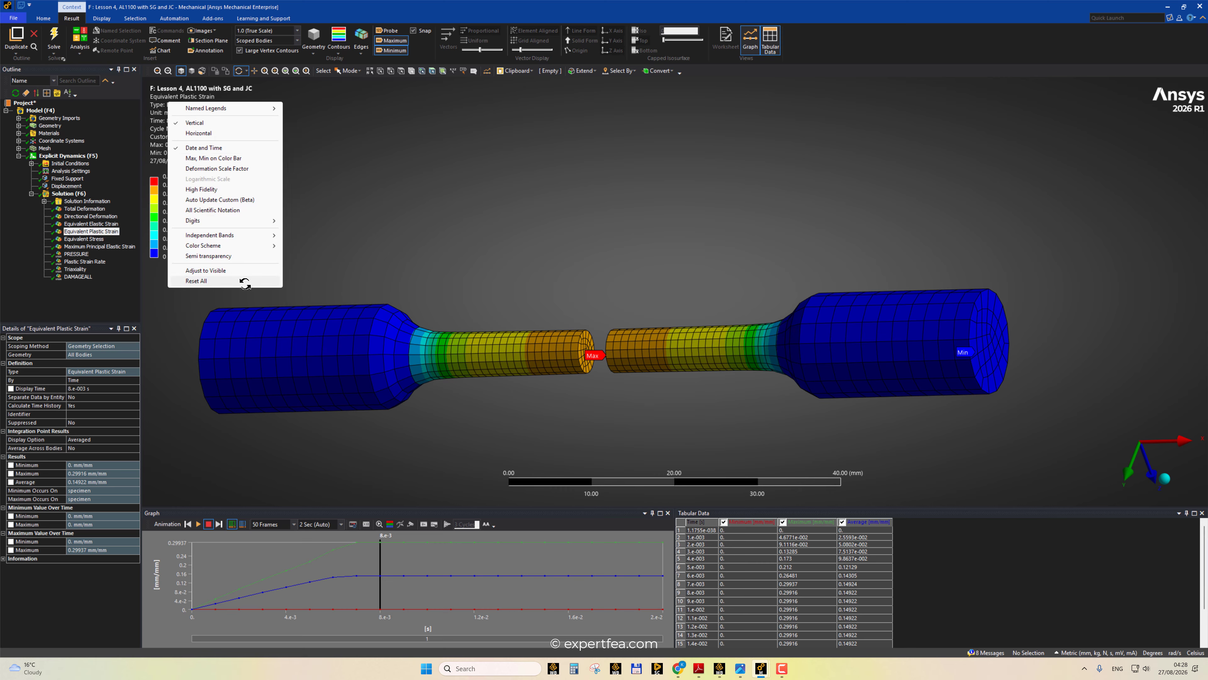
{"action": "left_click", "coordinate": [228, 278]}
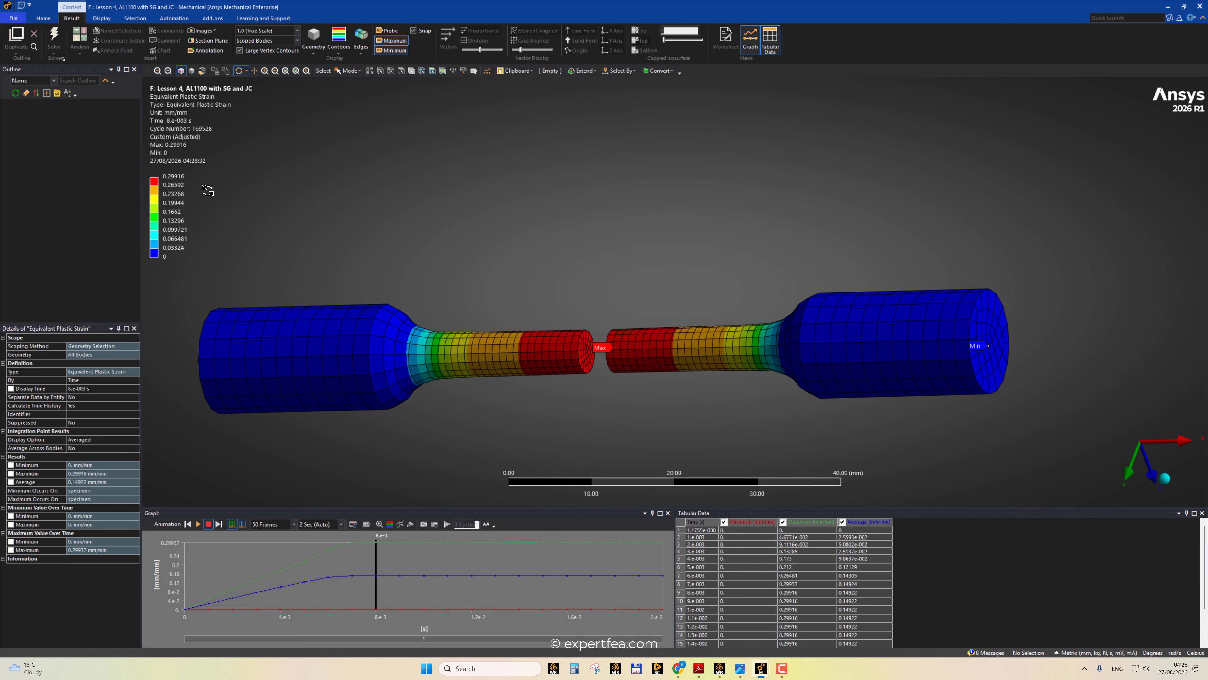
{"action": "left_click", "coordinate": [199, 526]}
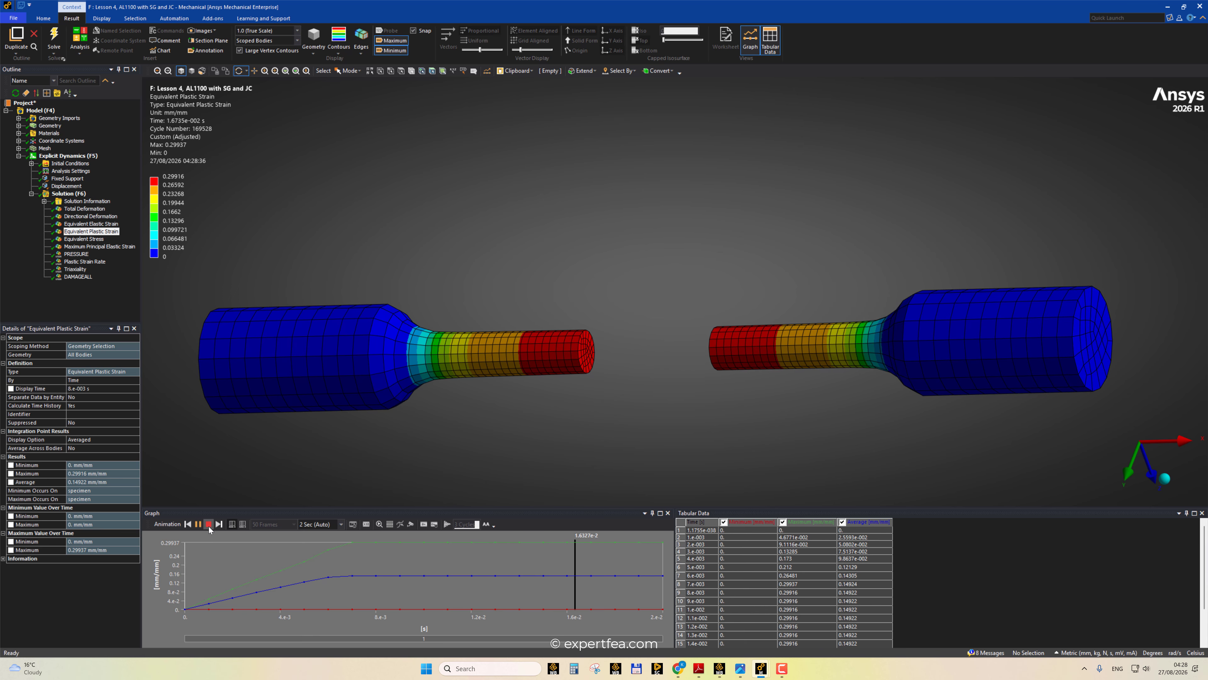
{"action": "left_click", "coordinate": [208, 524]}
- Open the Equivalent Stress result and animate it to examine the stress as the specimen fractures
{"action": "left_click", "coordinate": [83, 239]}
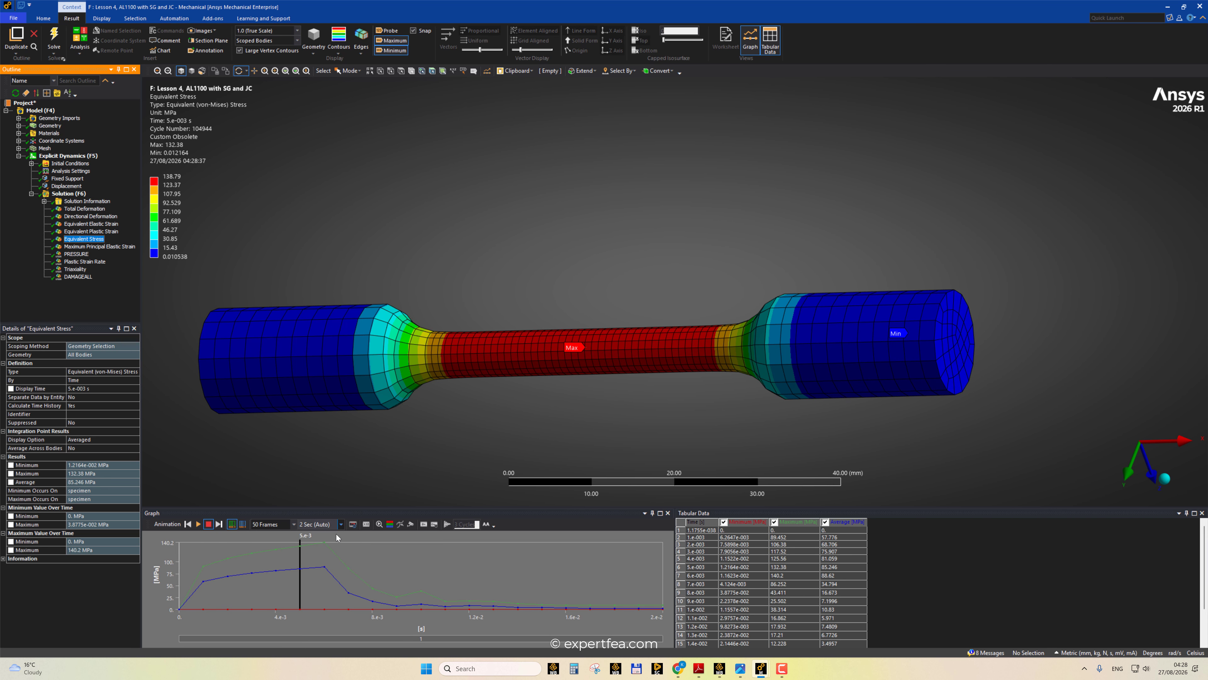
{"action": "left_click", "coordinate": [333, 553]}
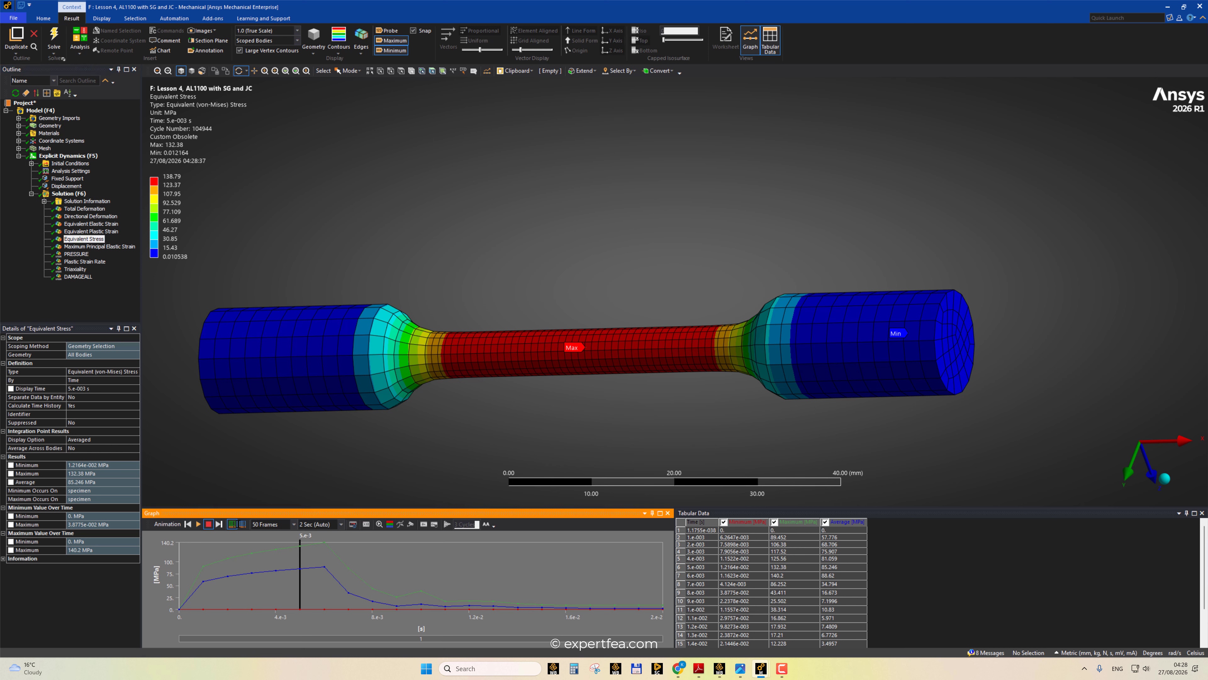
{"action": "left_click", "coordinate": [199, 524]}
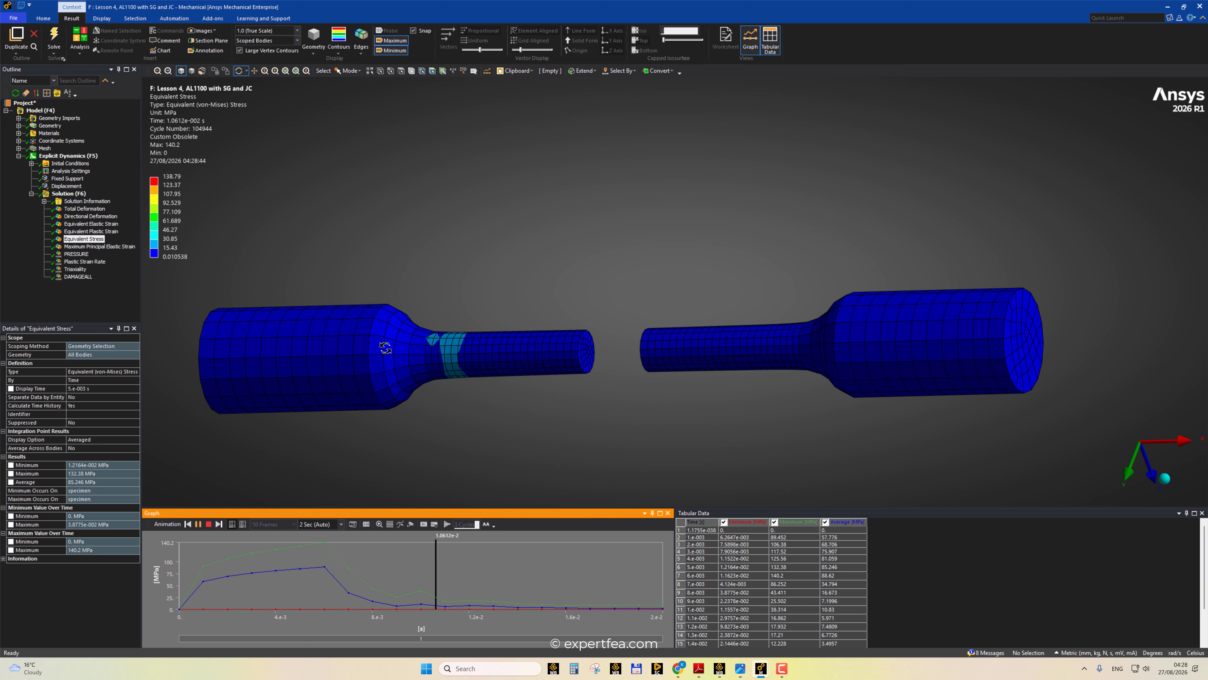
{"action": "left_click", "coordinate": [209, 525]}
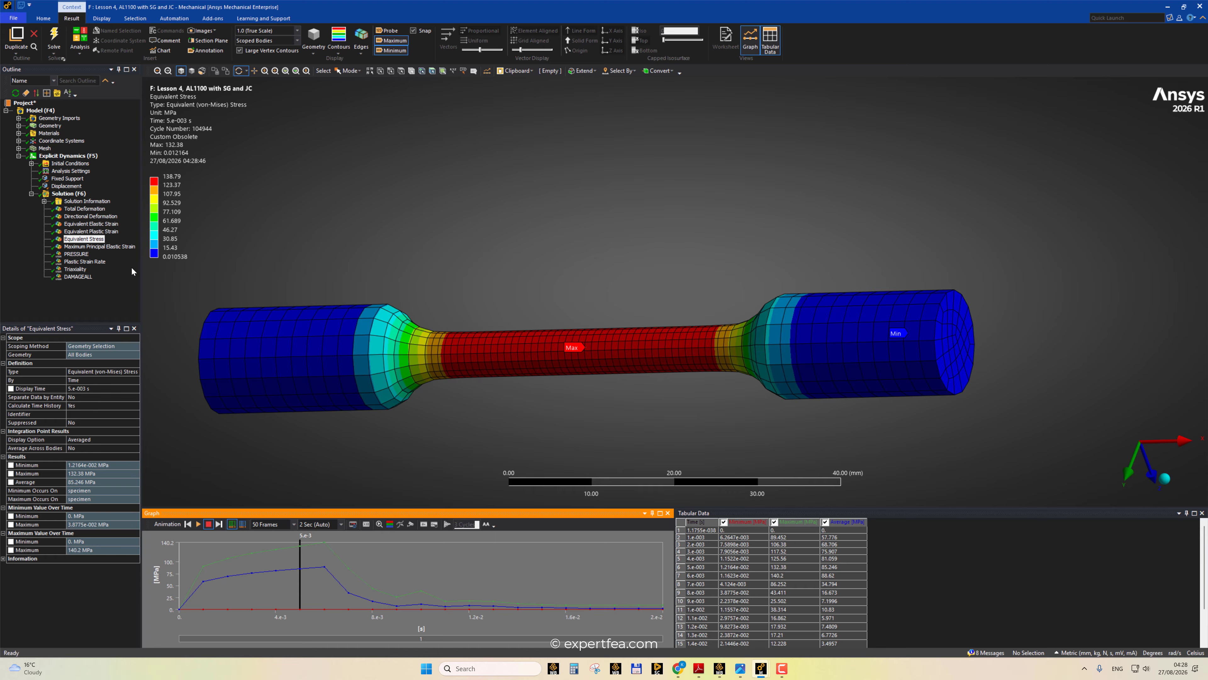
- Compare the Triaxiality result with the Equivalent Stress and Equivalent Plastic Strain results
{"action": "left_click", "coordinate": [78, 270]}
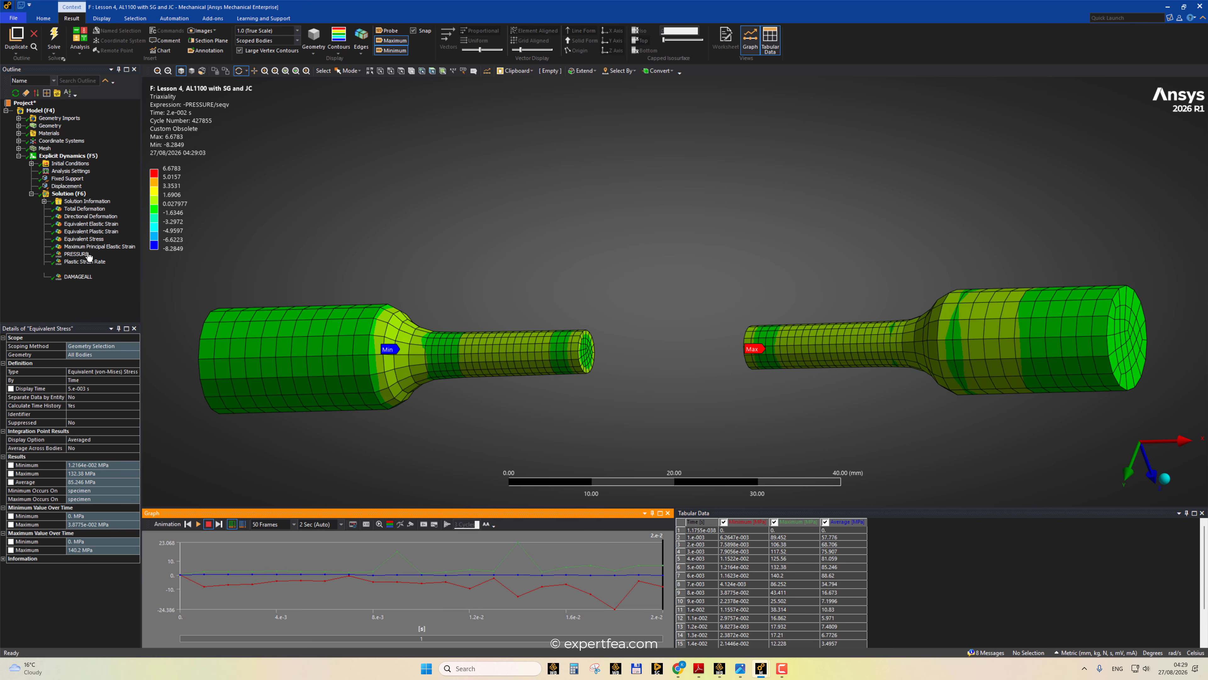
{"action": "left_click", "coordinate": [82, 240]}
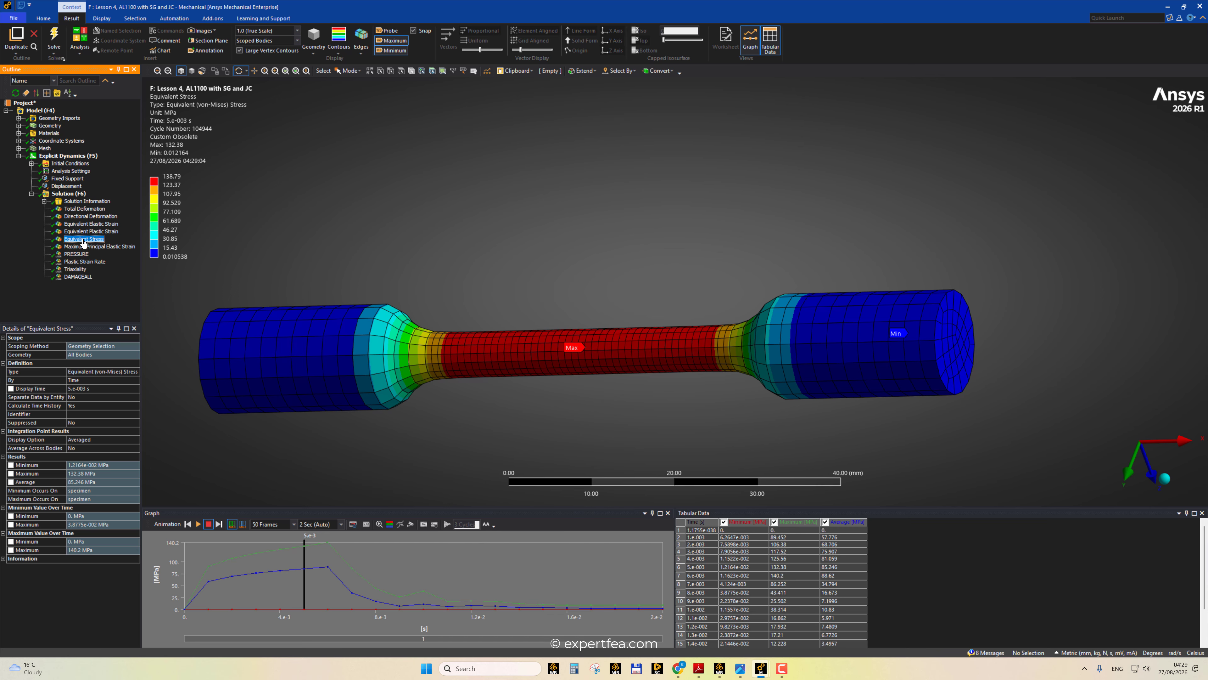
{"action": "left_click", "coordinate": [75, 269]}
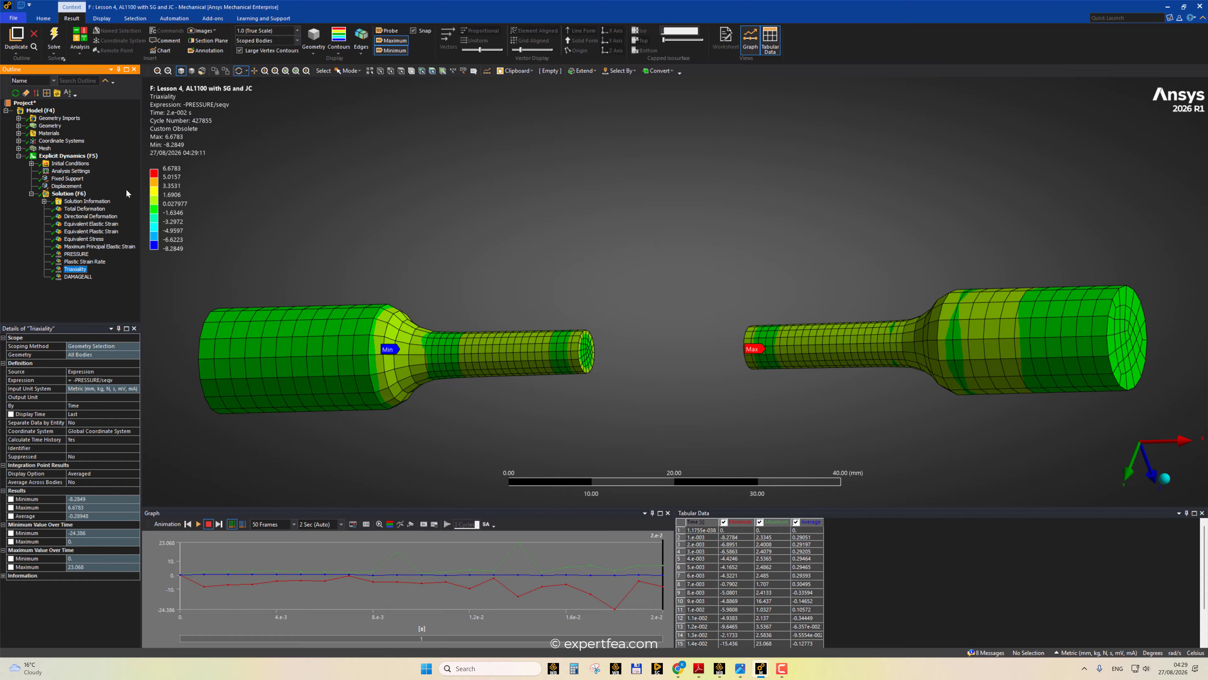
{"action": "left_click", "coordinate": [89, 232]}
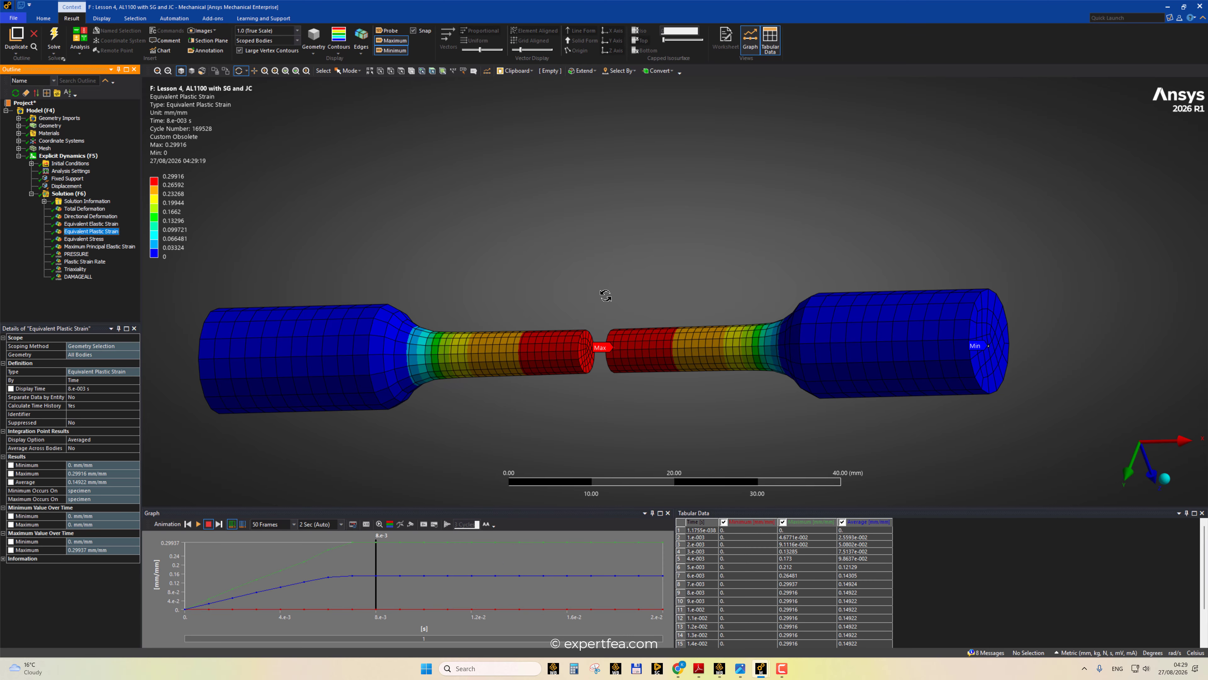
{"action": "key", "text": "Down"}
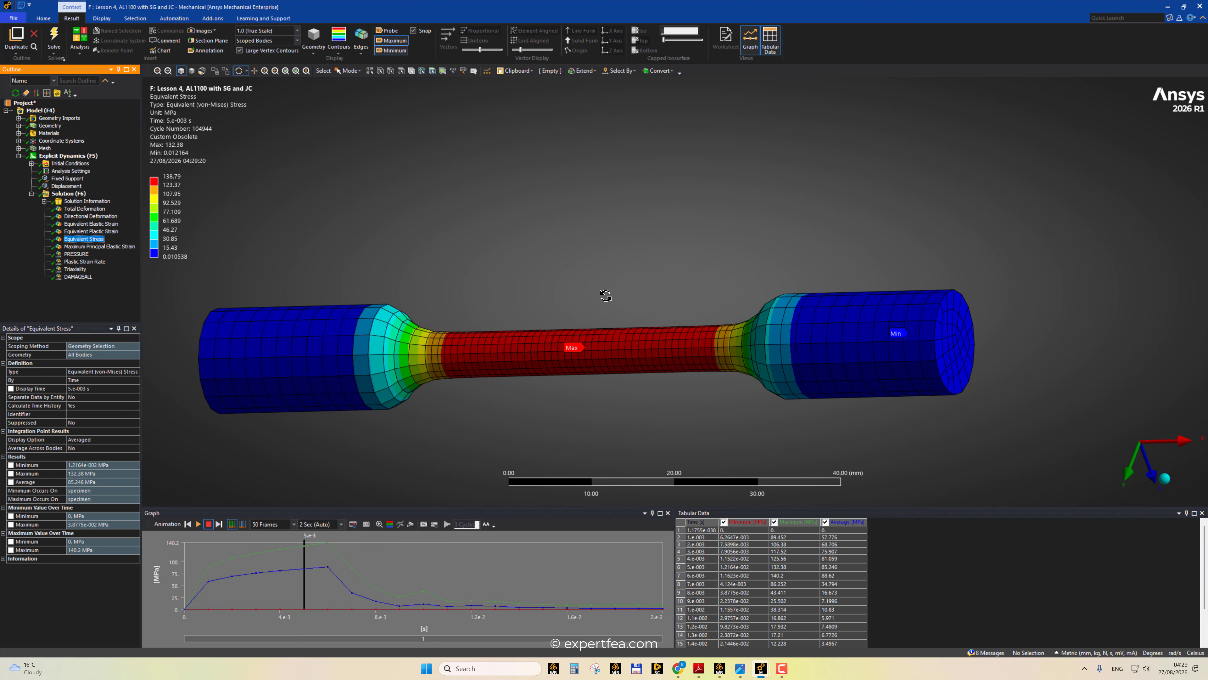
- Adjust the Maximum Principal Elastic Strain legend to the visible range and play the result's animation
{"action": "key", "text": "Down"}
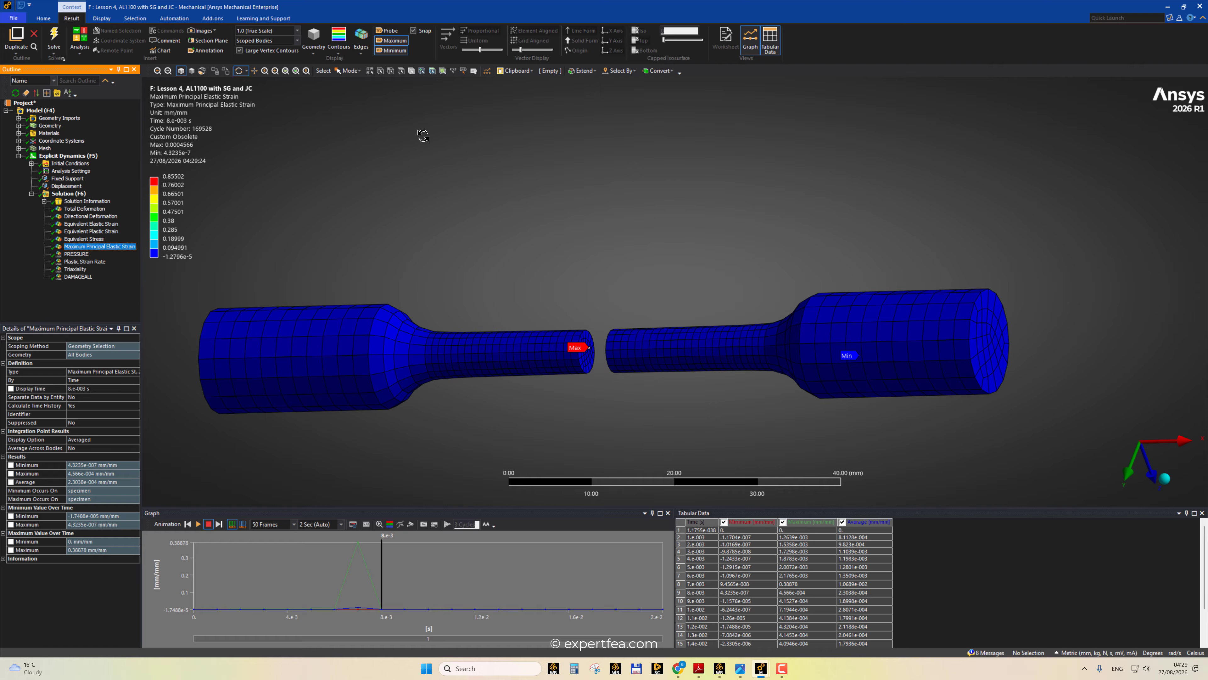
{"action": "right_click", "coordinate": [174, 120]}
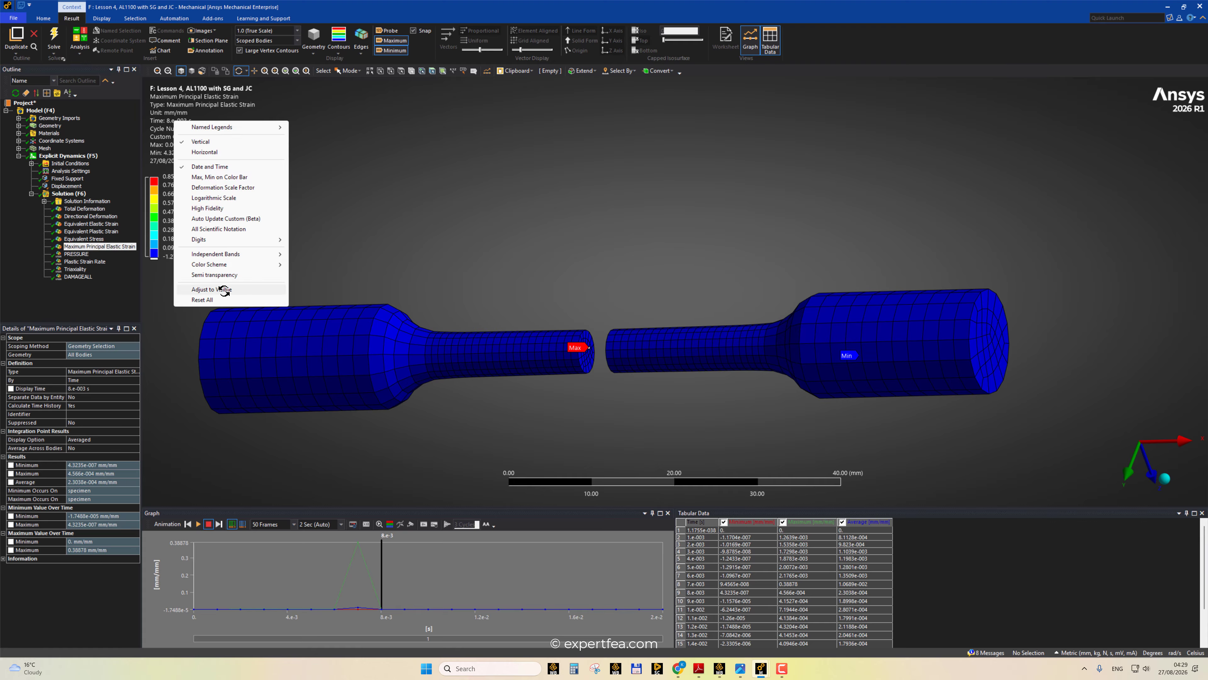
{"action": "left_click", "coordinate": [223, 300]}
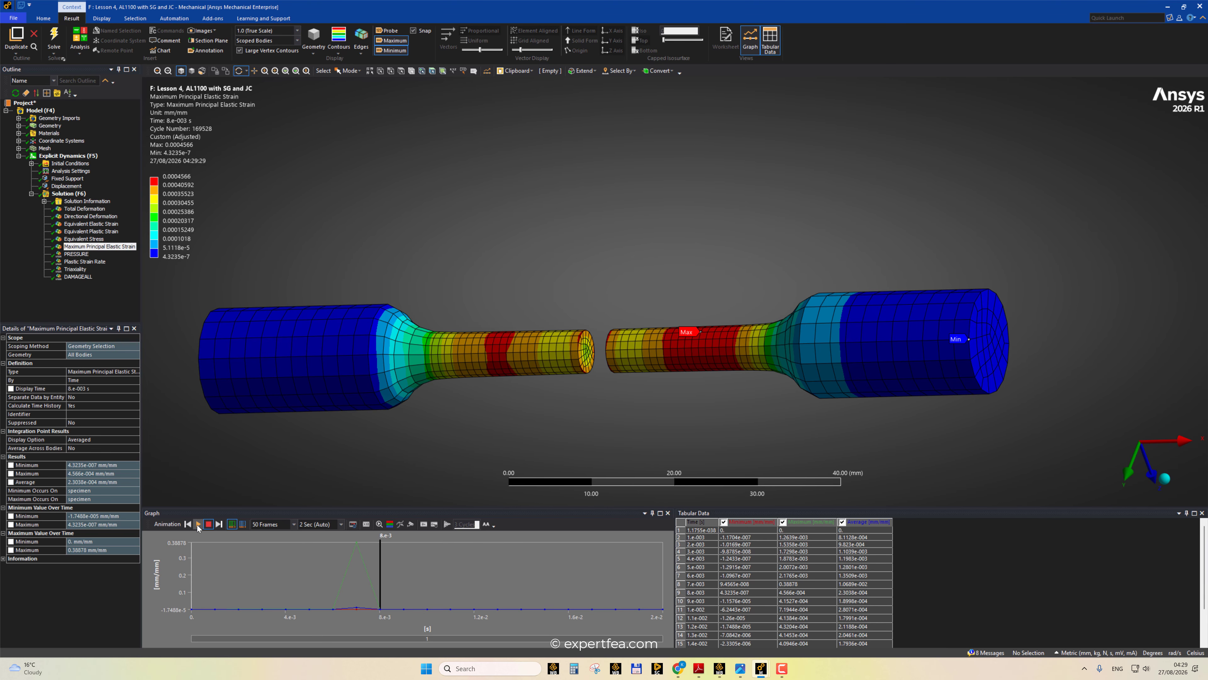
{"action": "left_click", "coordinate": [198, 524]}
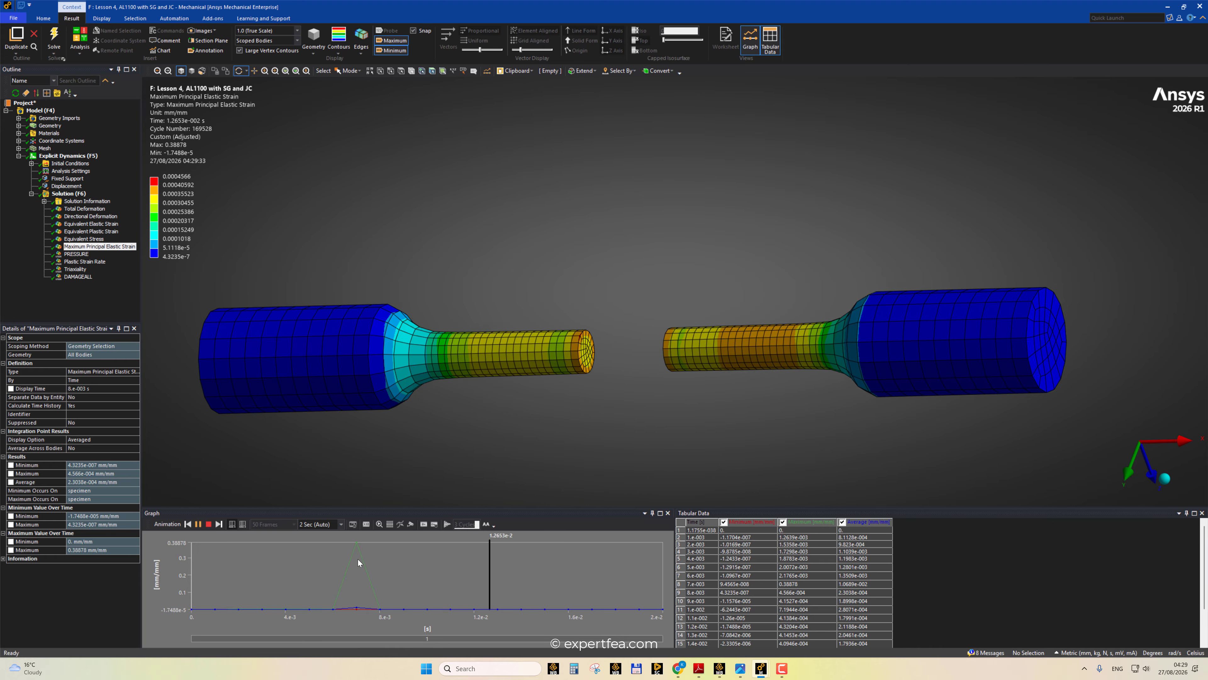
{"action": "left_click", "coordinate": [208, 524]}
- Animate the PRESSURE result, and view the Plastic Strain Rate result
{"action": "left_click", "coordinate": [77, 254]}
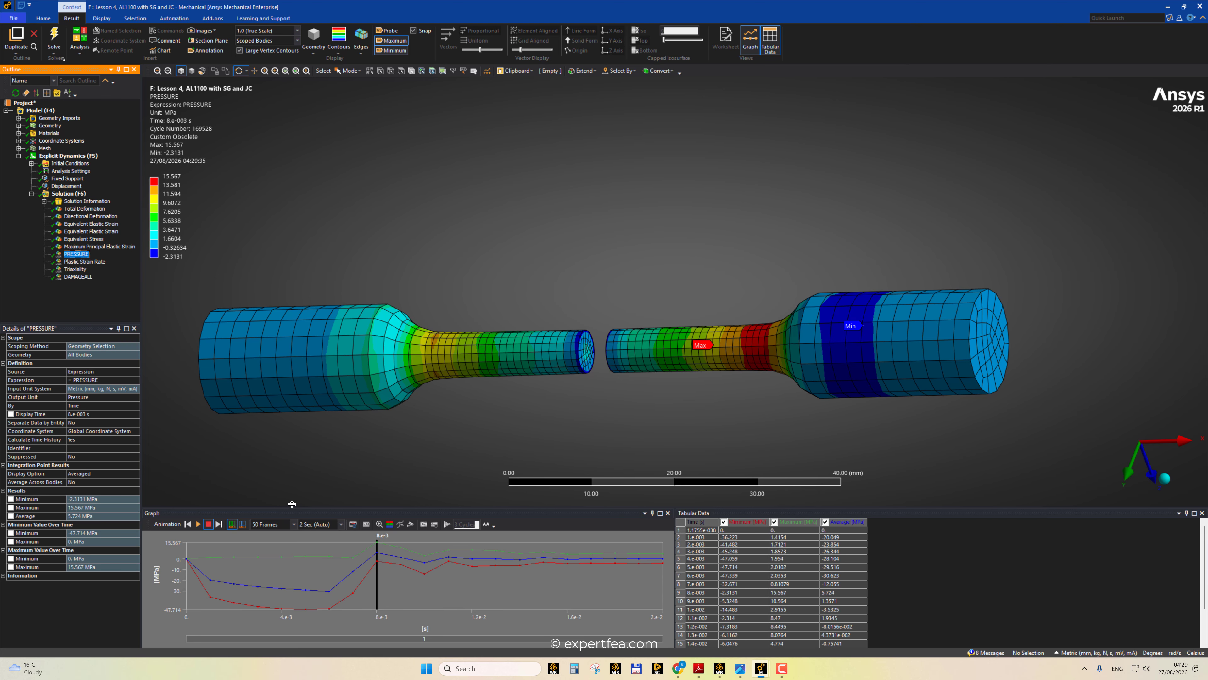
{"action": "left_click", "coordinate": [198, 524]}
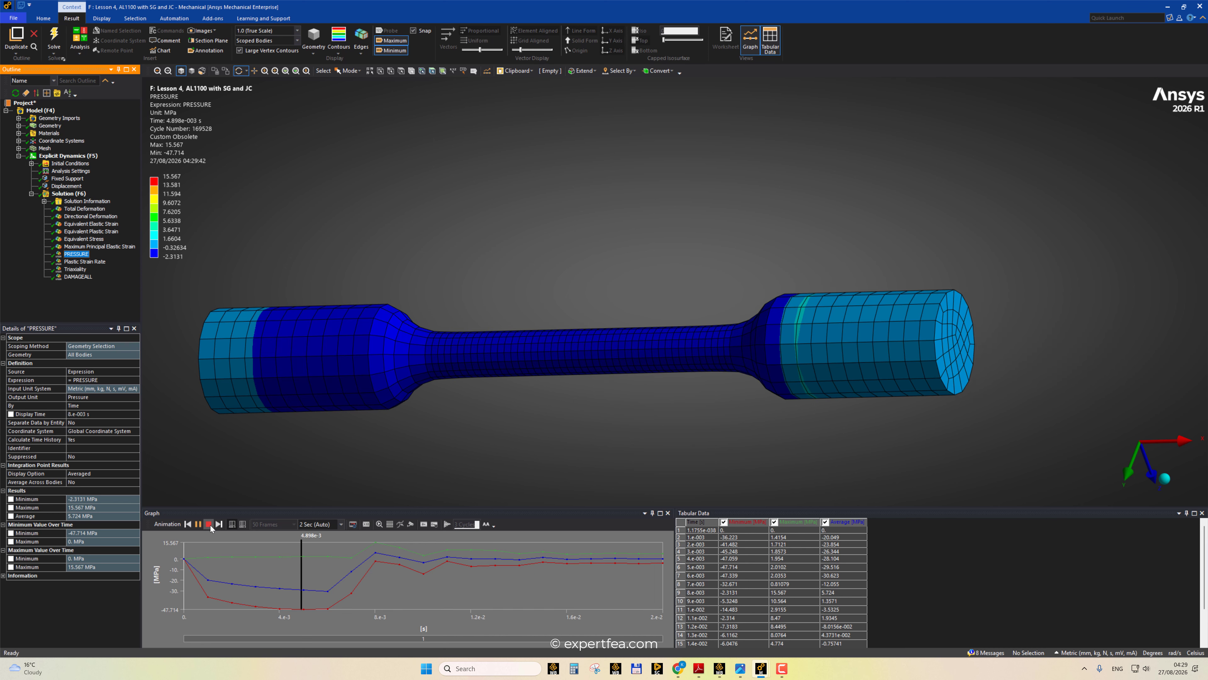
{"action": "left_click", "coordinate": [85, 262]}
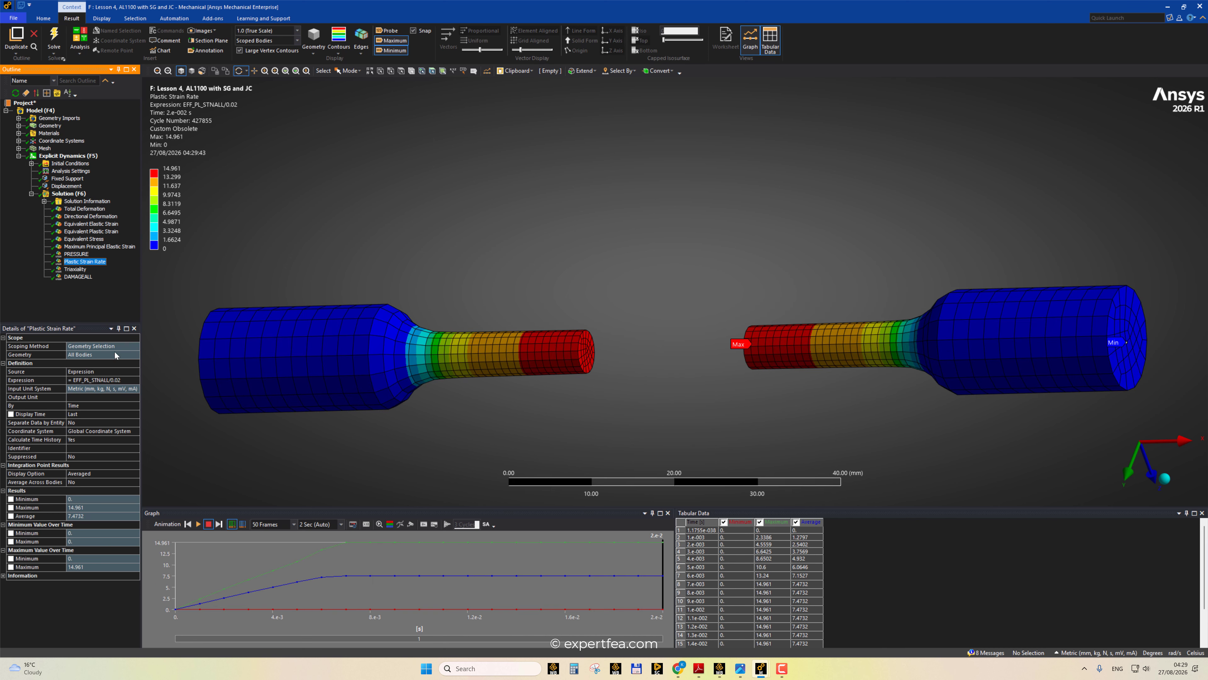
- Open the Triaxiality result and adjust its legend to the visible range
{"action": "left_click", "coordinate": [75, 269]}
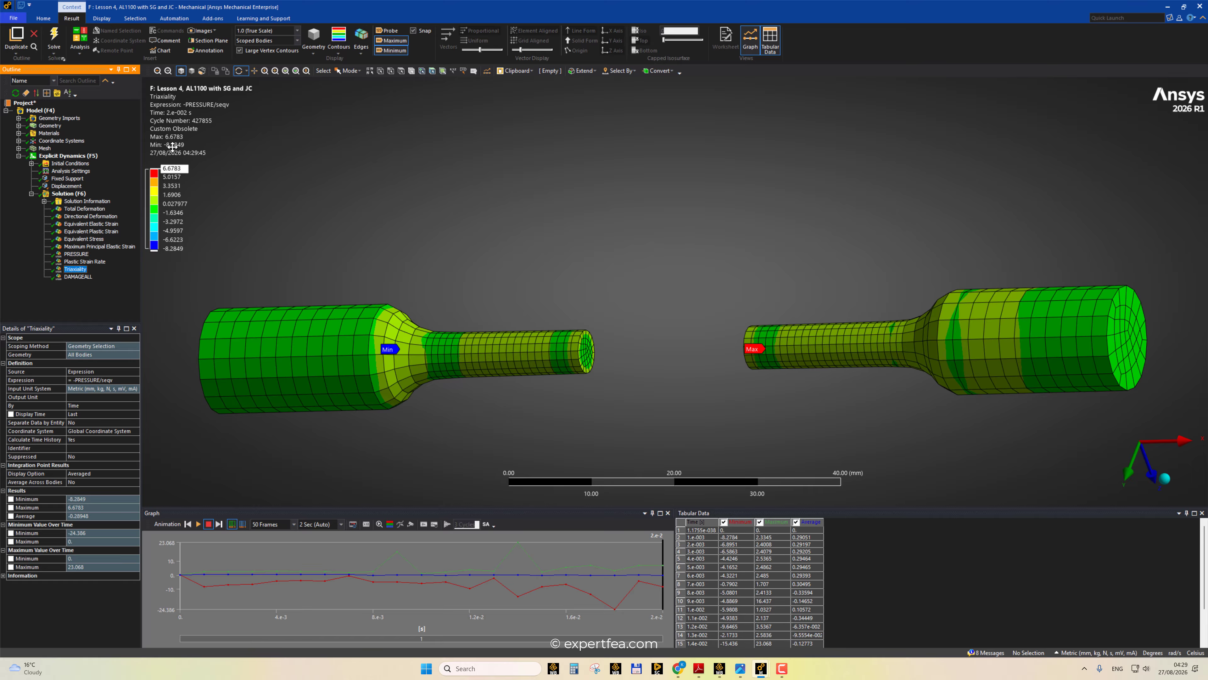
{"action": "right_click", "coordinate": [164, 112]}
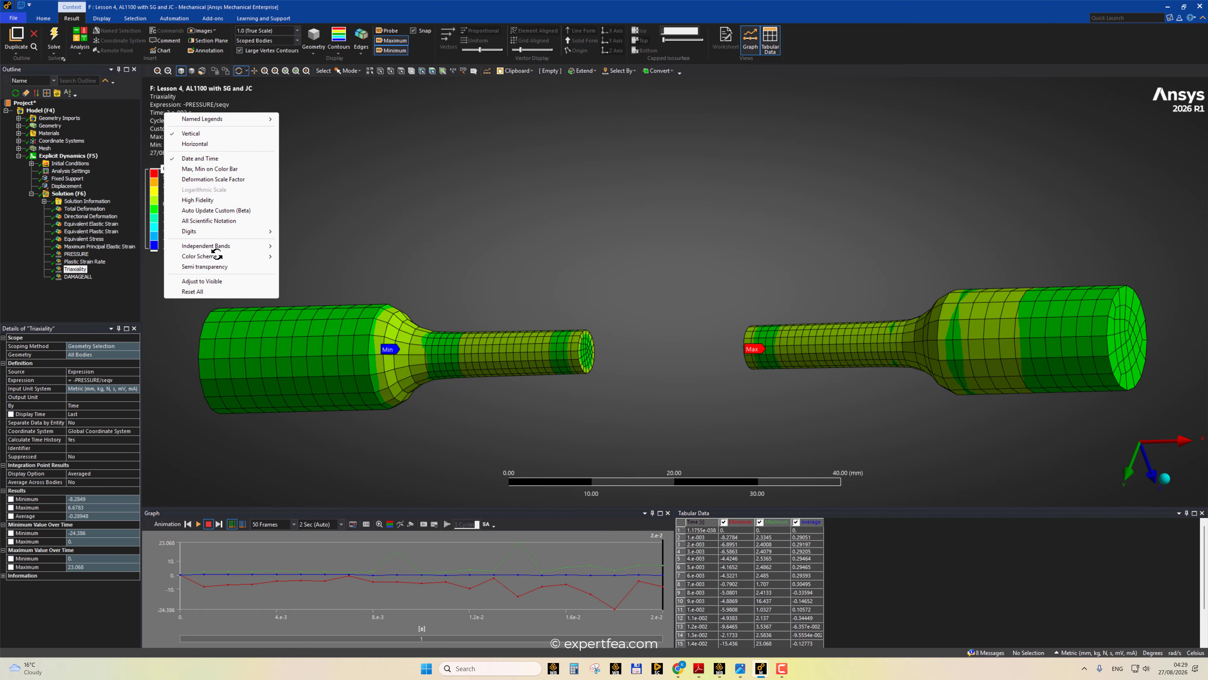
{"action": "left_click", "coordinate": [199, 282]}
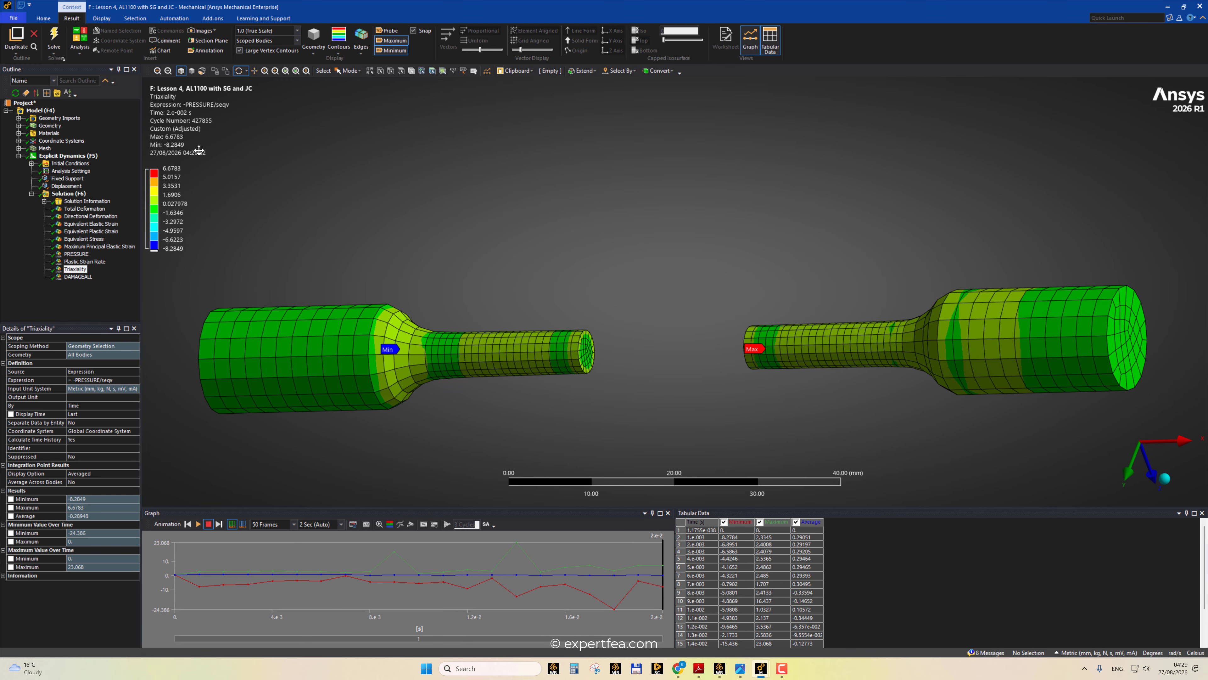
{"action": "left_click", "coordinate": [173, 248]}
- Review Johnson Cook Failure damage constants D1 to D5 in the AL 1100-O SG+JC material data
{"action": "left_click", "coordinate": [18, 134]}
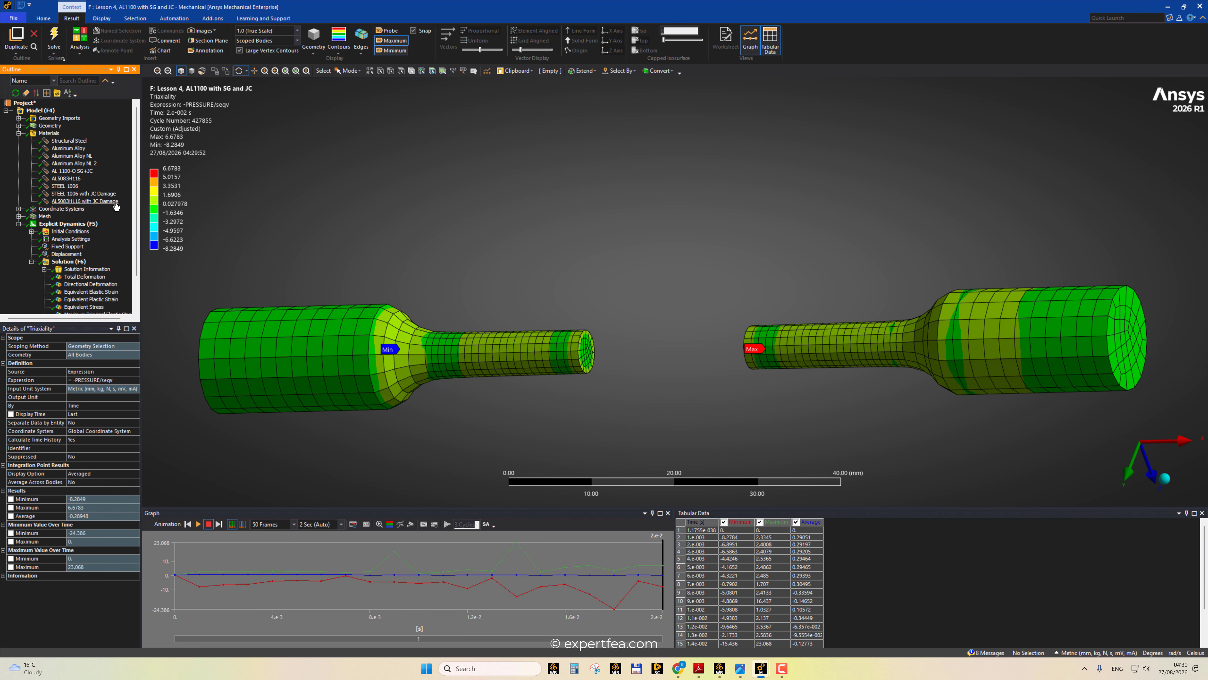
{"action": "left_click", "coordinate": [88, 173]}
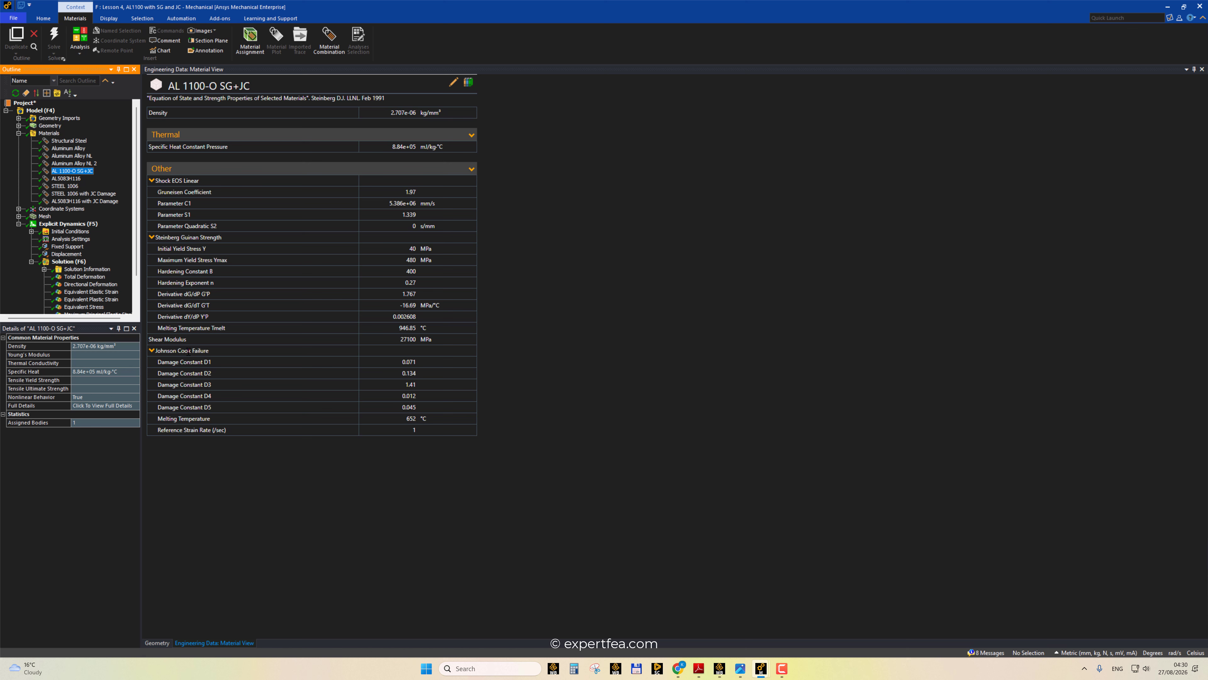
{"action": "left_click_drag", "start_coordinate": [166, 362], "coordinate": [194, 407]}
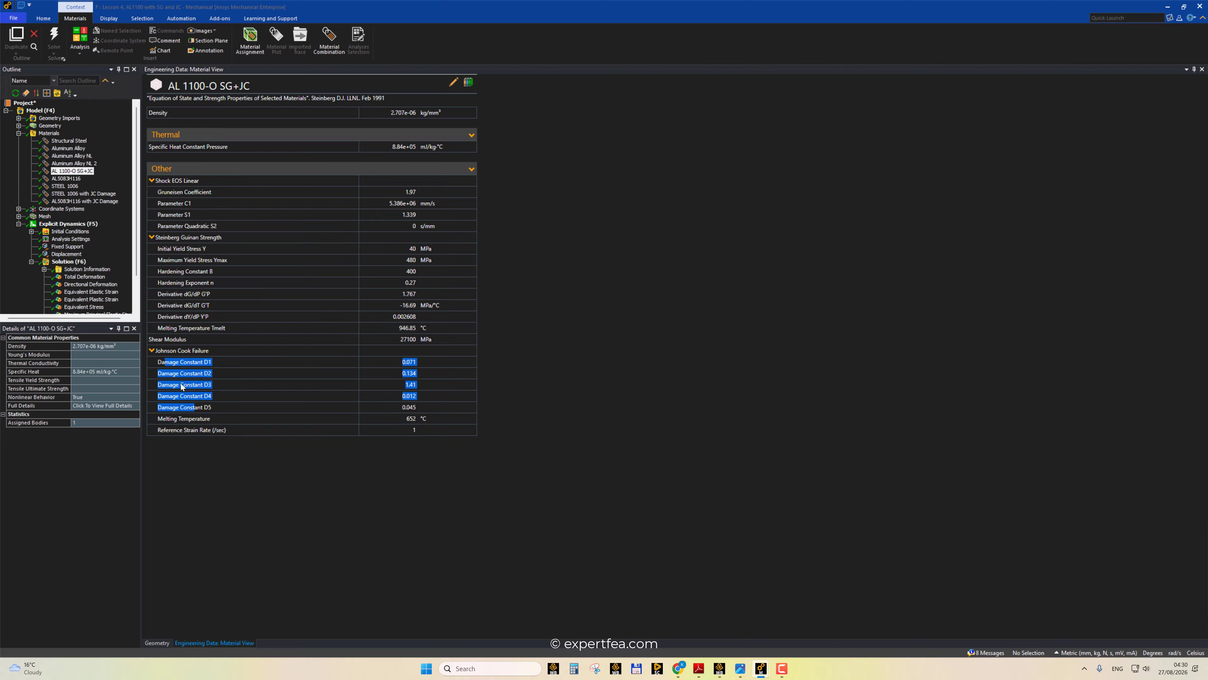
{"action": "left_click", "coordinate": [205, 445]}
{"action": "left_click_drag", "start_coordinate": [169, 361], "coordinate": [181, 407]}
{"action": "left_click", "coordinate": [169, 455]}
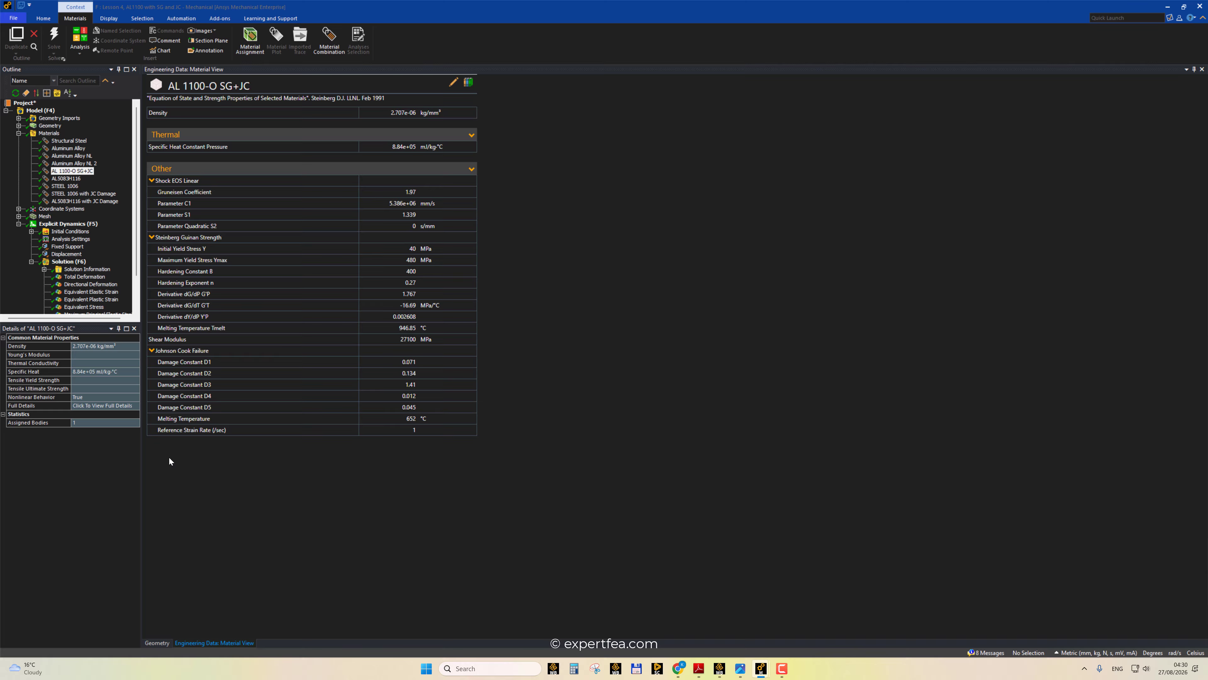
{"action": "left_click", "coordinate": [19, 134]}
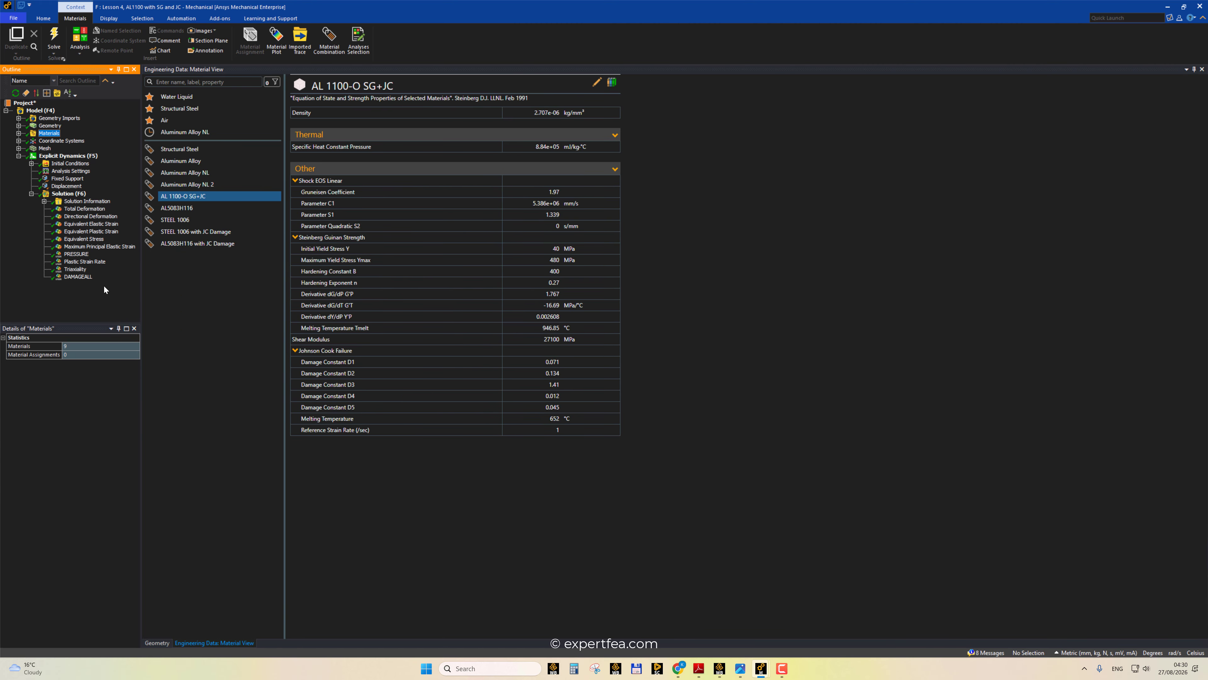
- Open the DAMAGEALL result and play its animation to examine how damage develops in the specimen
{"action": "left_click", "coordinate": [78, 278]}
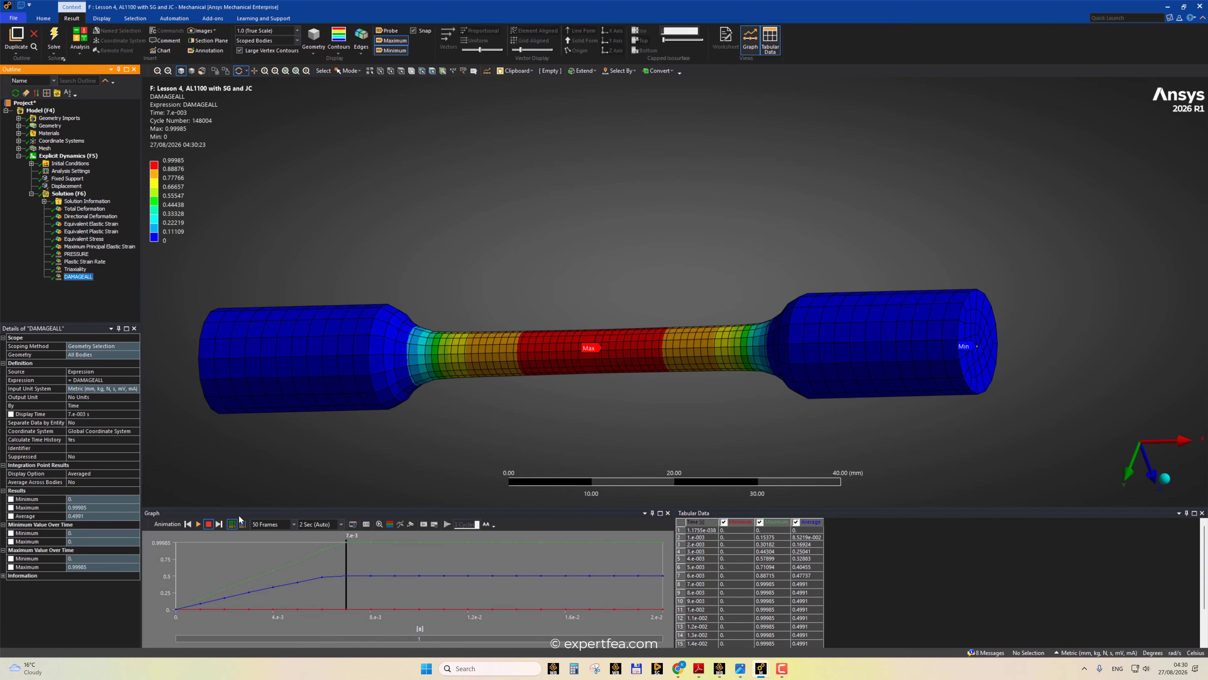
{"action": "left_click", "coordinate": [197, 524]}
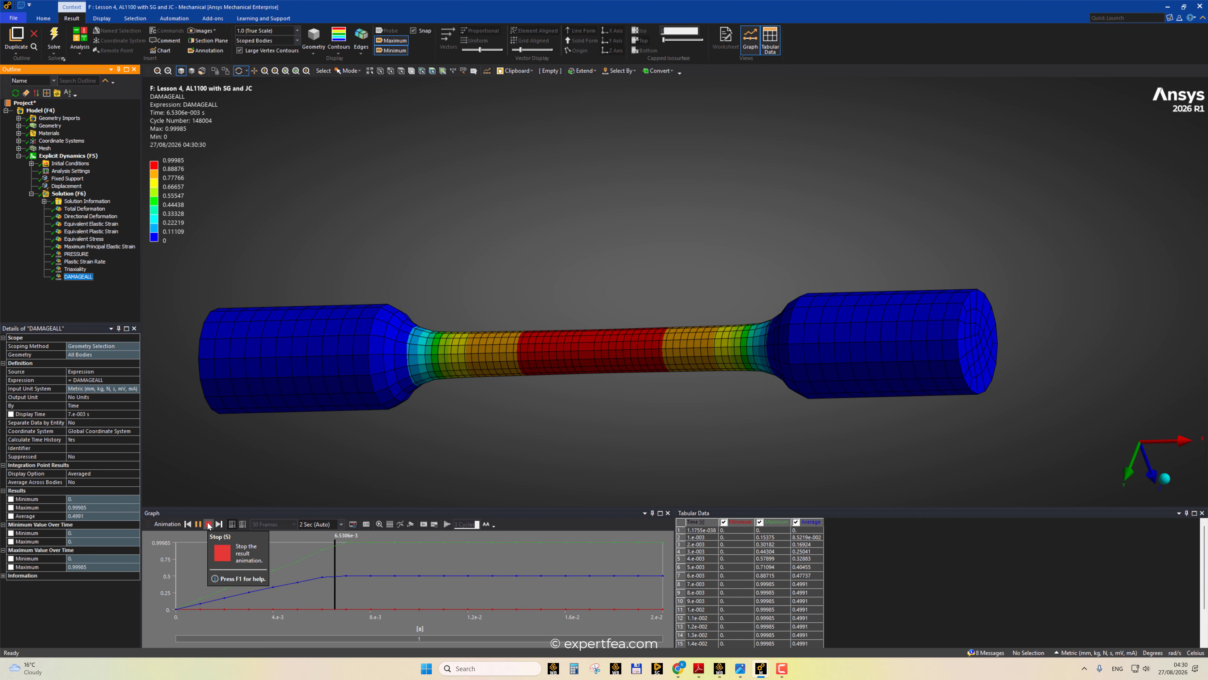
{"action": "left_click", "coordinate": [208, 524]}
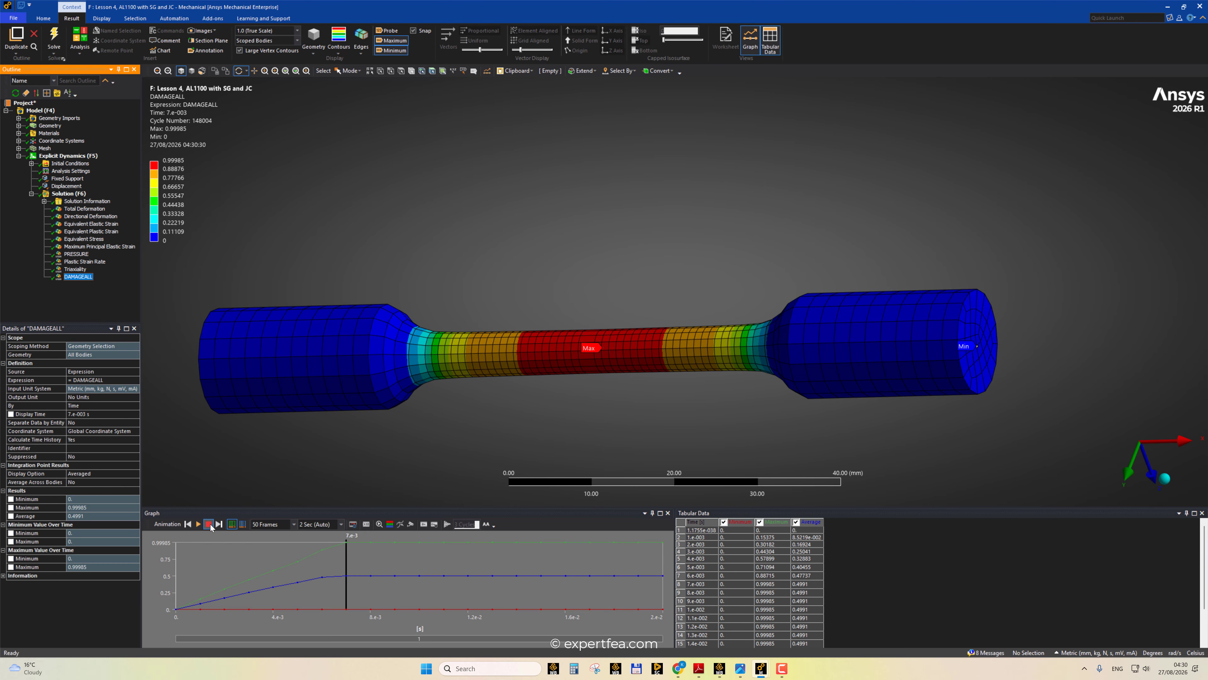
{"action": "left_click", "coordinate": [198, 524]}
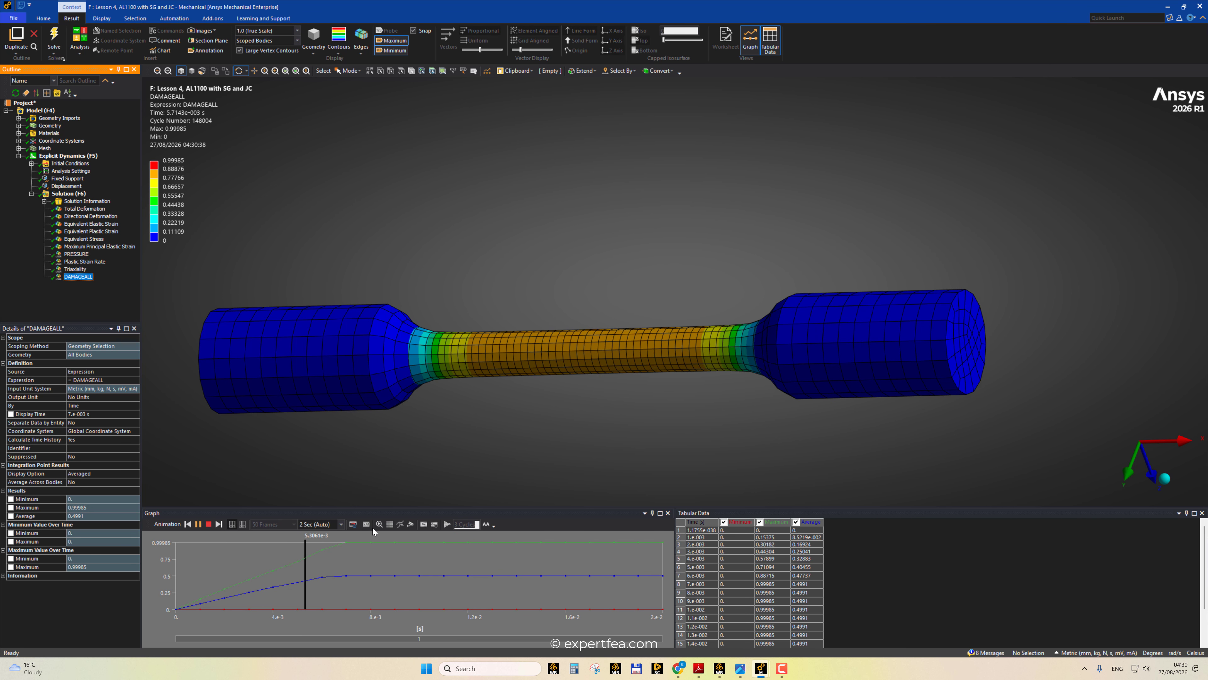
{"action": "left_click", "coordinate": [209, 525]}
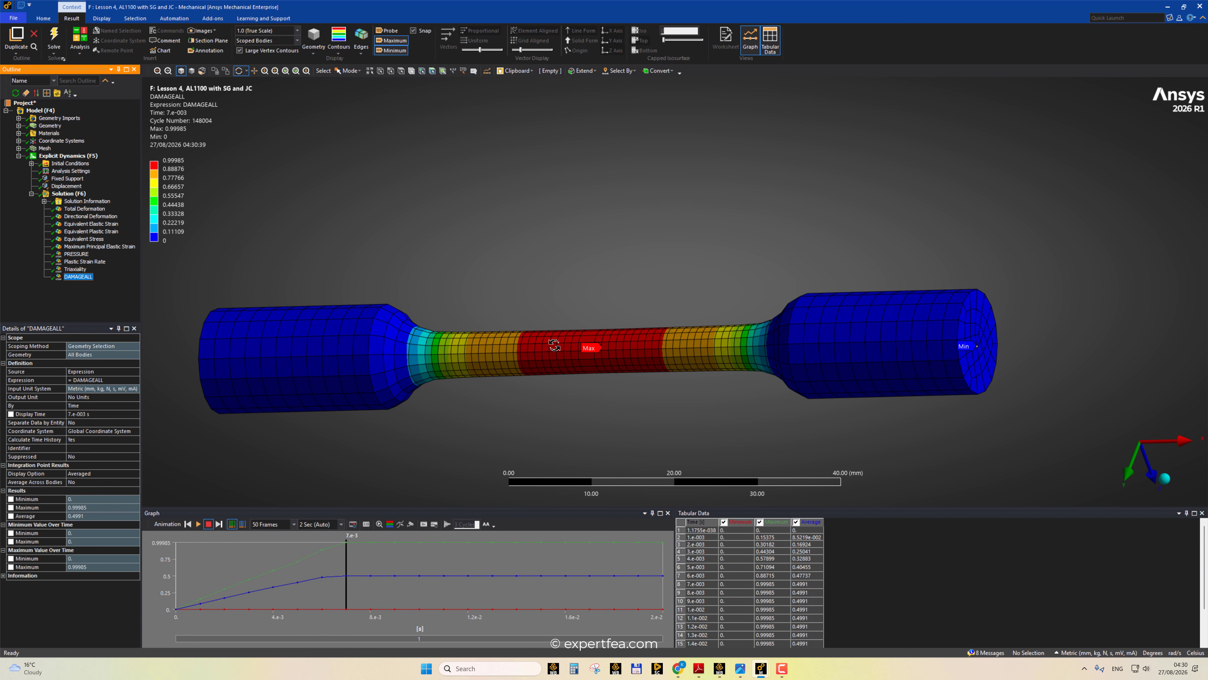
- Examine the damage in the specimen's gauge section and display the DAMAGEALL result at 8e-3 s
{"action": "scroll", "coordinate": [618, 333], "scroll_direction": "up", "scroll_amount": 3}
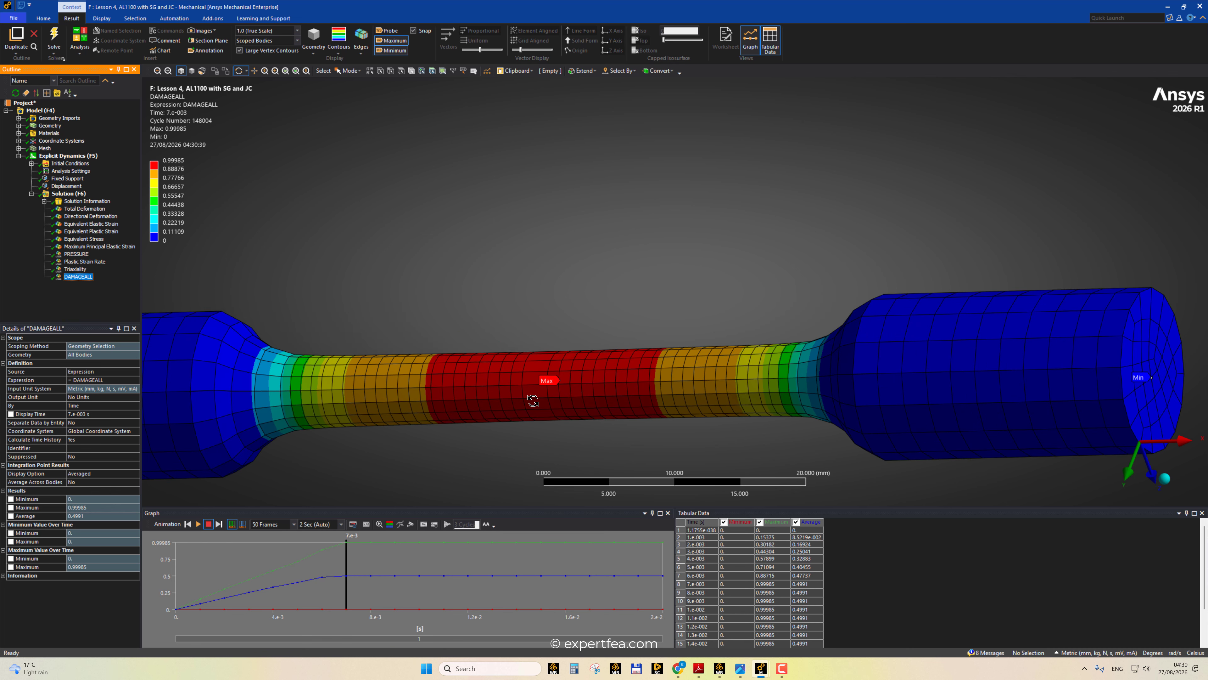
{"action": "scroll", "coordinate": [542, 377], "scroll_direction": "down", "scroll_amount": 2}
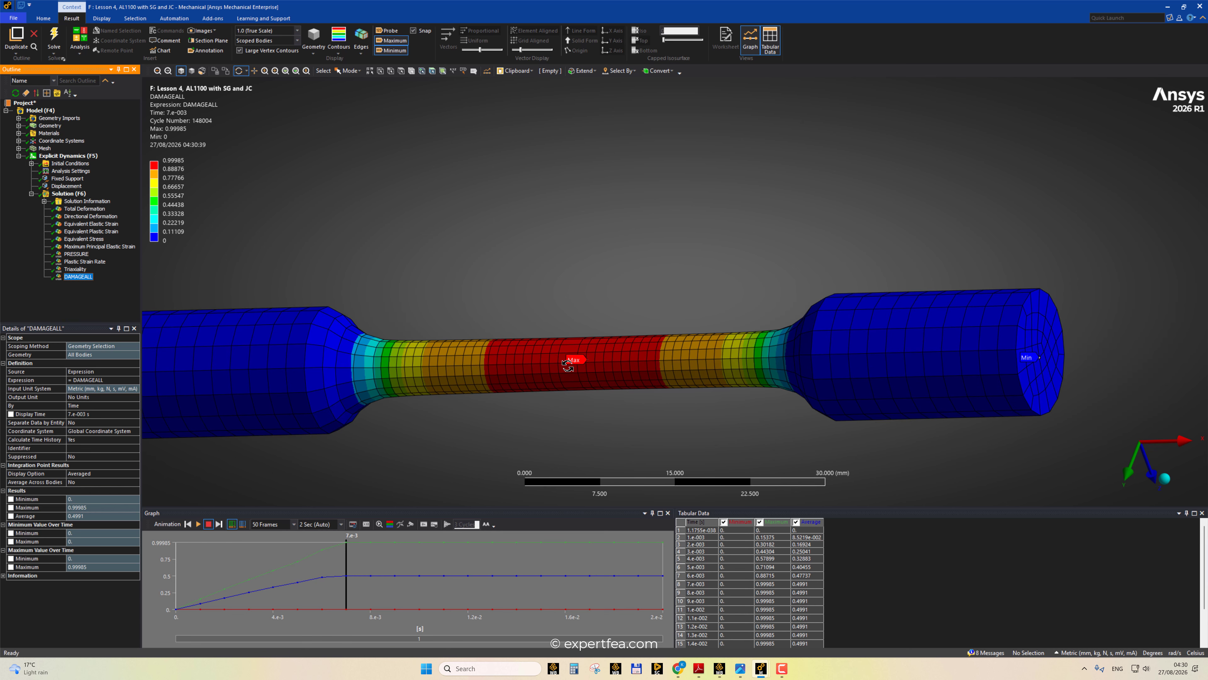
{"action": "left_click", "coordinate": [372, 549]}
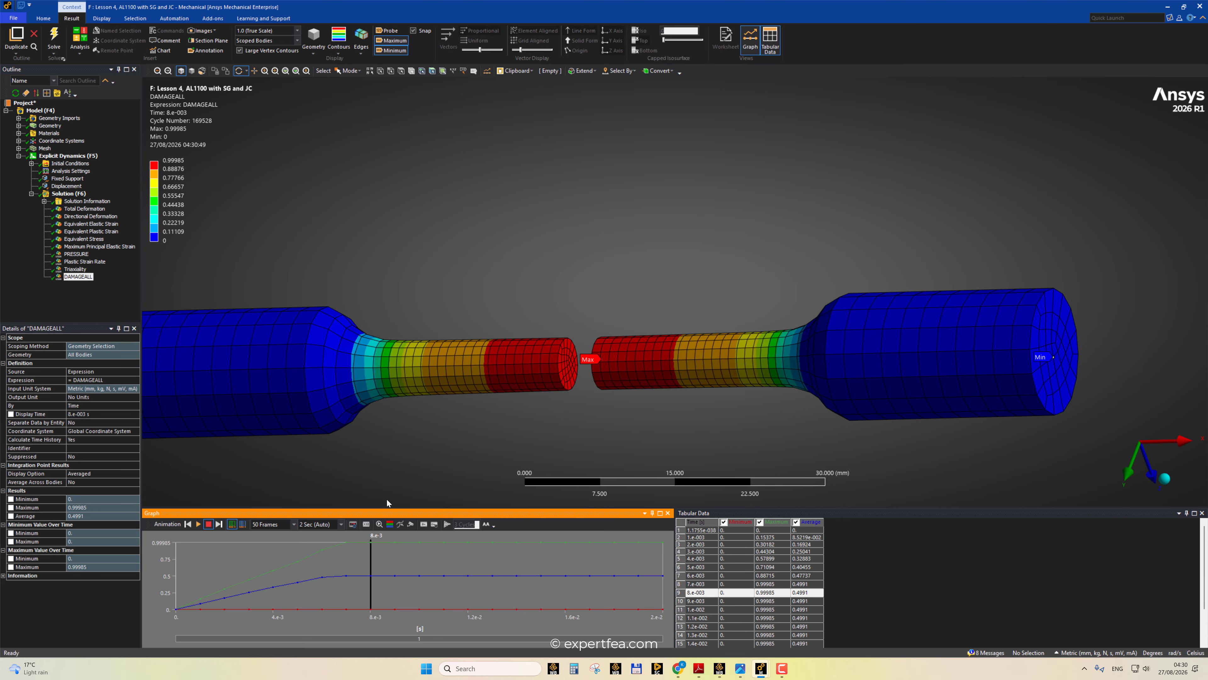
{"action": "scroll", "coordinate": [456, 378], "scroll_direction": "down", "scroll_amount": 1}
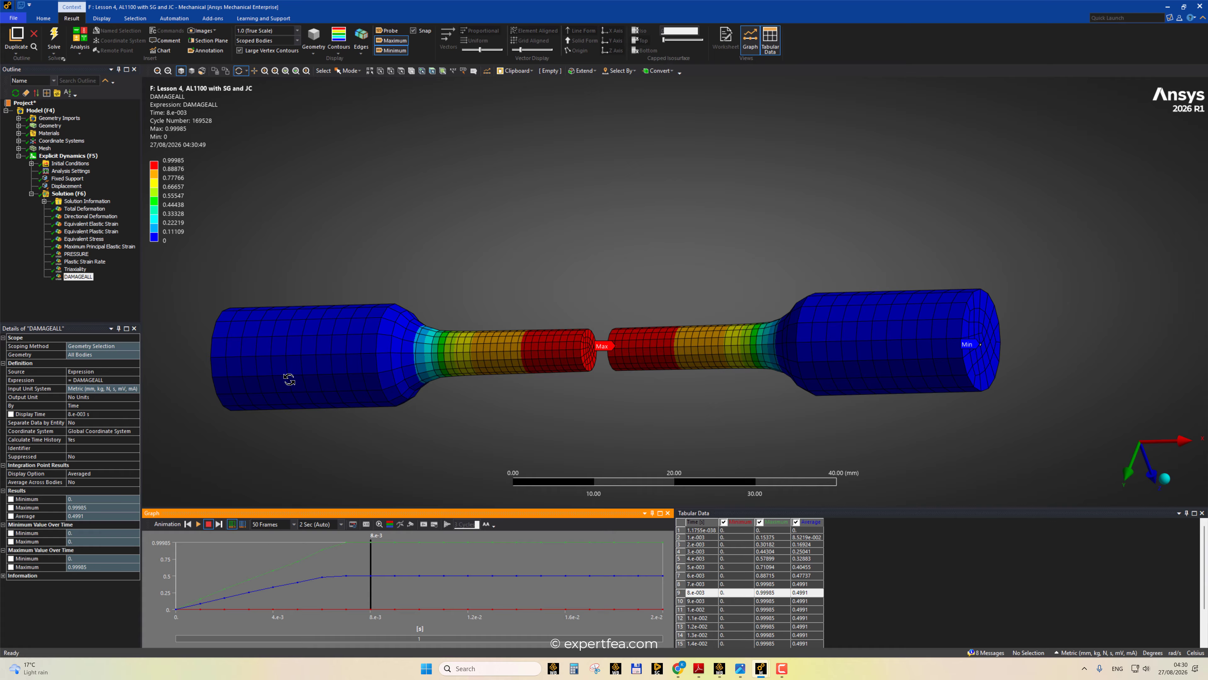
- Open the solution's list of available quantities and highlight the DAMAGE entry with component ALL
{"action": "left_click", "coordinate": [69, 194]}
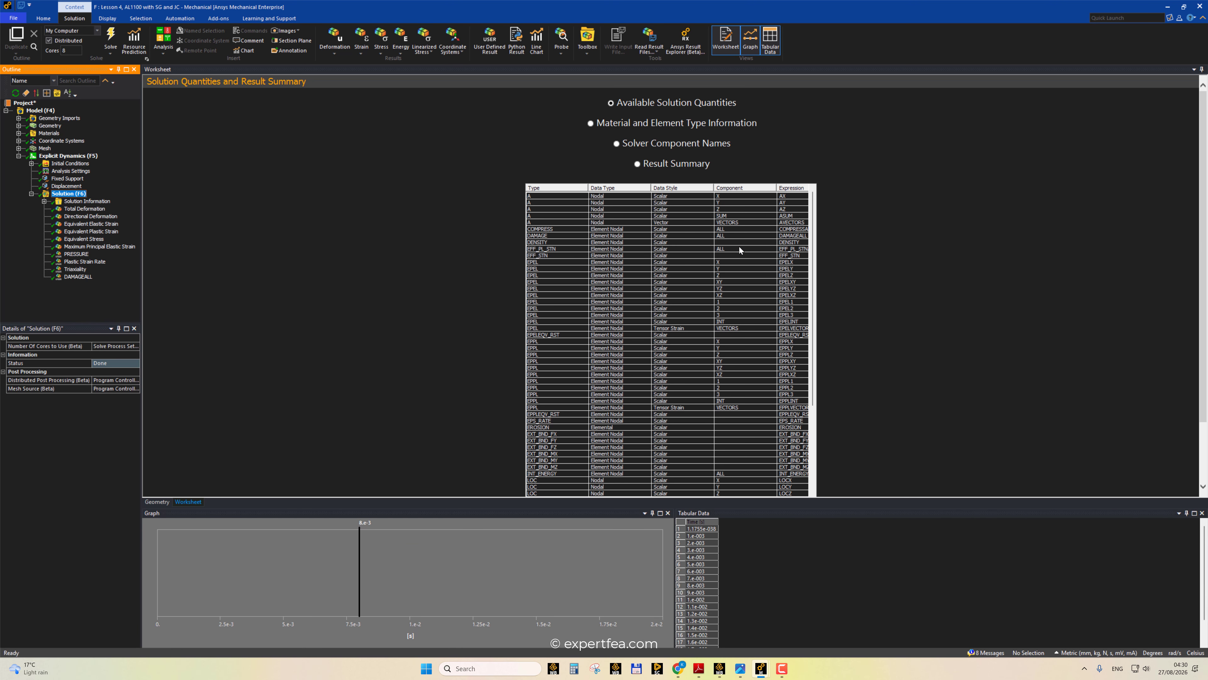
{"action": "left_click", "coordinate": [744, 236]}
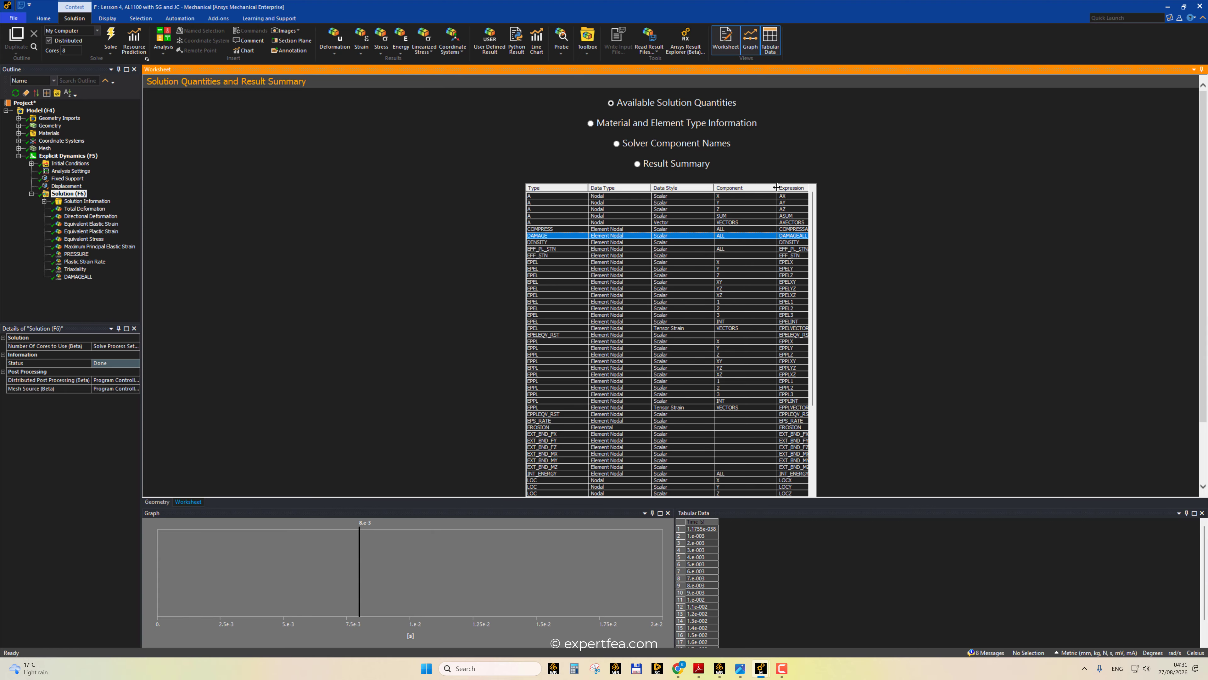
- Reveal the DAMAGEALL expression in the quantities list and check the option to create a user defined result from the DAMAGE entry
{"action": "left_click_drag", "start_coordinate": [777, 187], "coordinate": [763, 187]}
{"action": "right_click", "coordinate": [726, 236]}
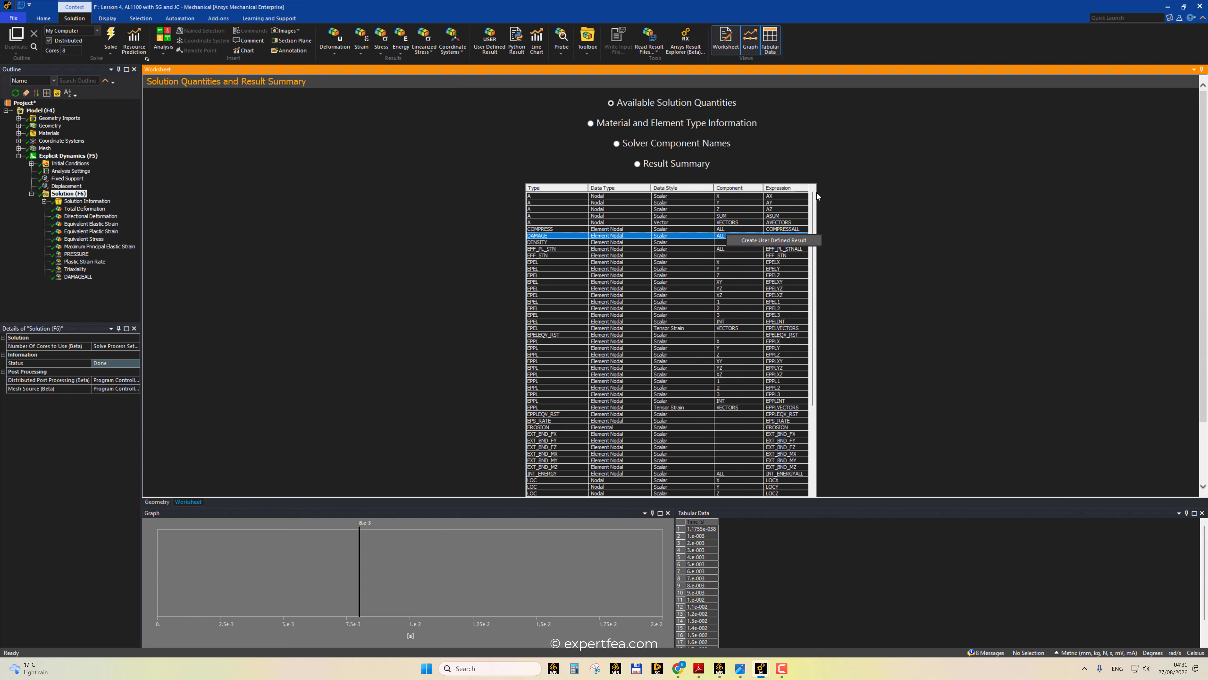
{"action": "left_click", "coordinate": [873, 45]}
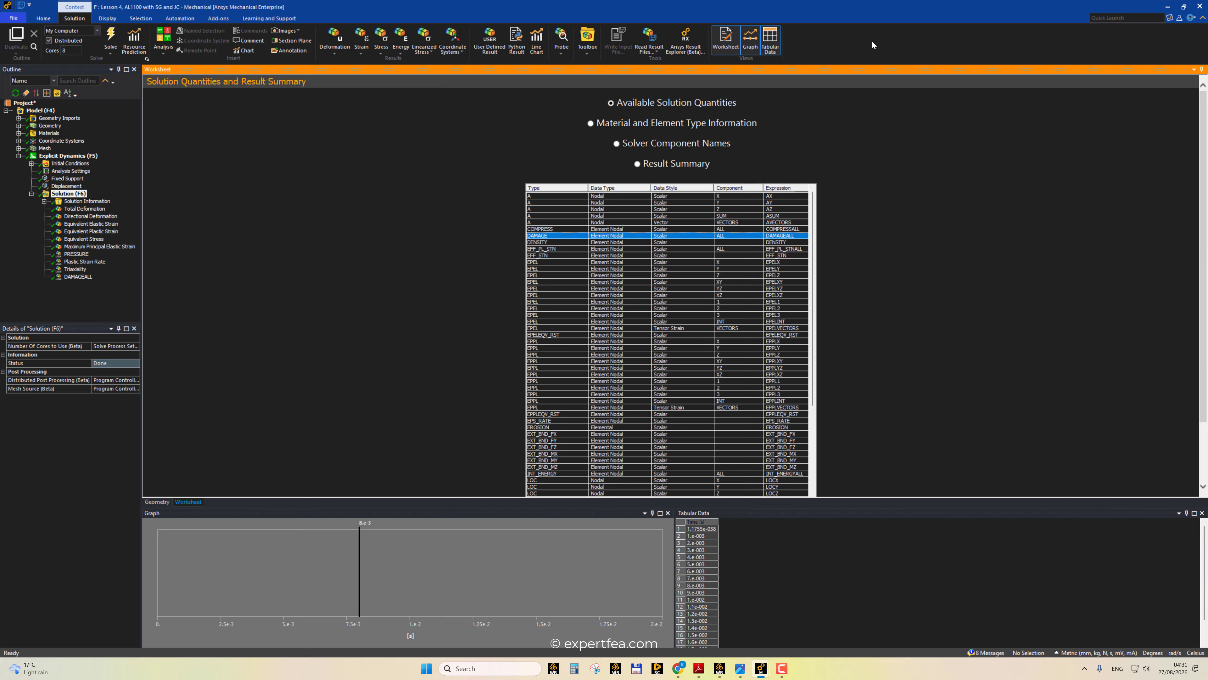
{"action": "left_click", "coordinate": [67, 194]}
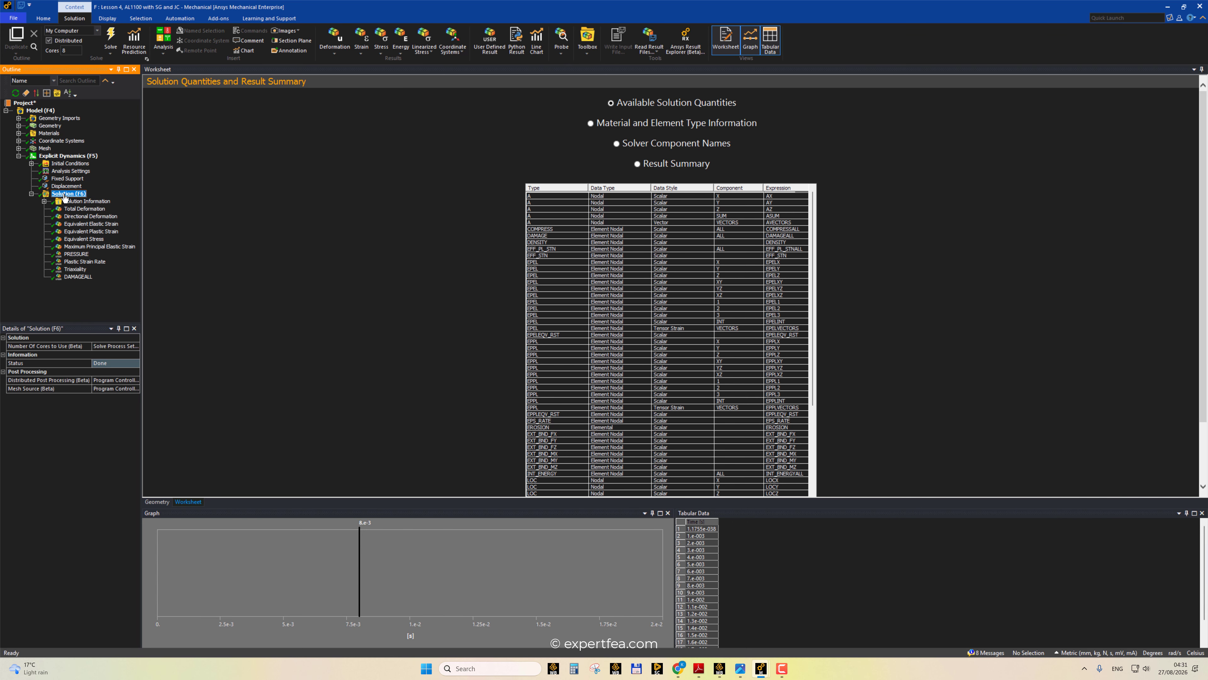
- Switch to the Failure_Criteria_ANSYS_Explicit_Dynamics presentation in PowerPoint and review the first point on the Key takeaways slide
{"action": "mouse_move", "coordinate": [679, 668]}
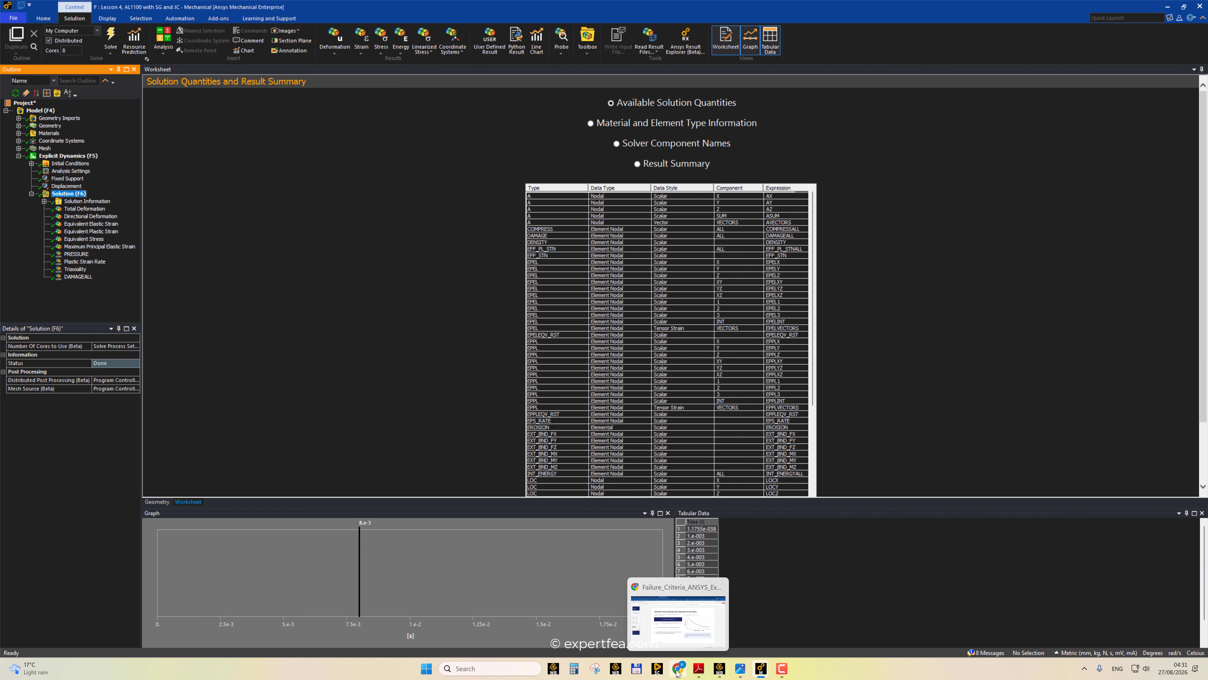
{"action": "left_click", "coordinate": [673, 636]}
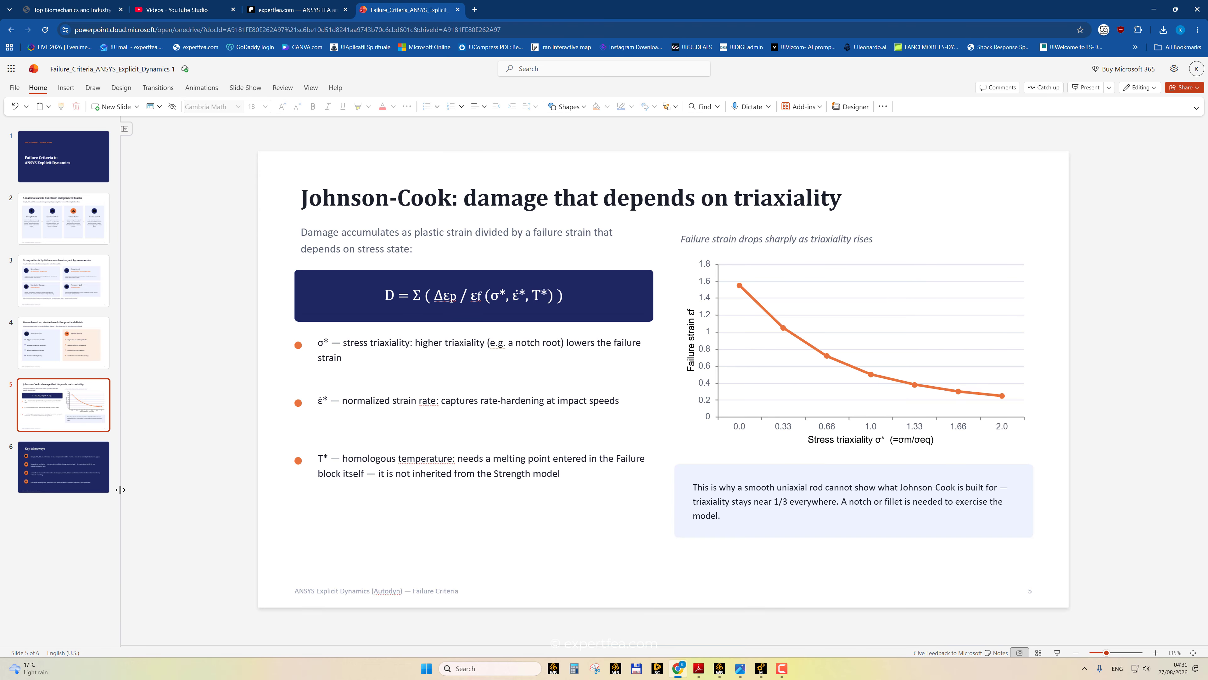
{"action": "left_click", "coordinate": [56, 458]}
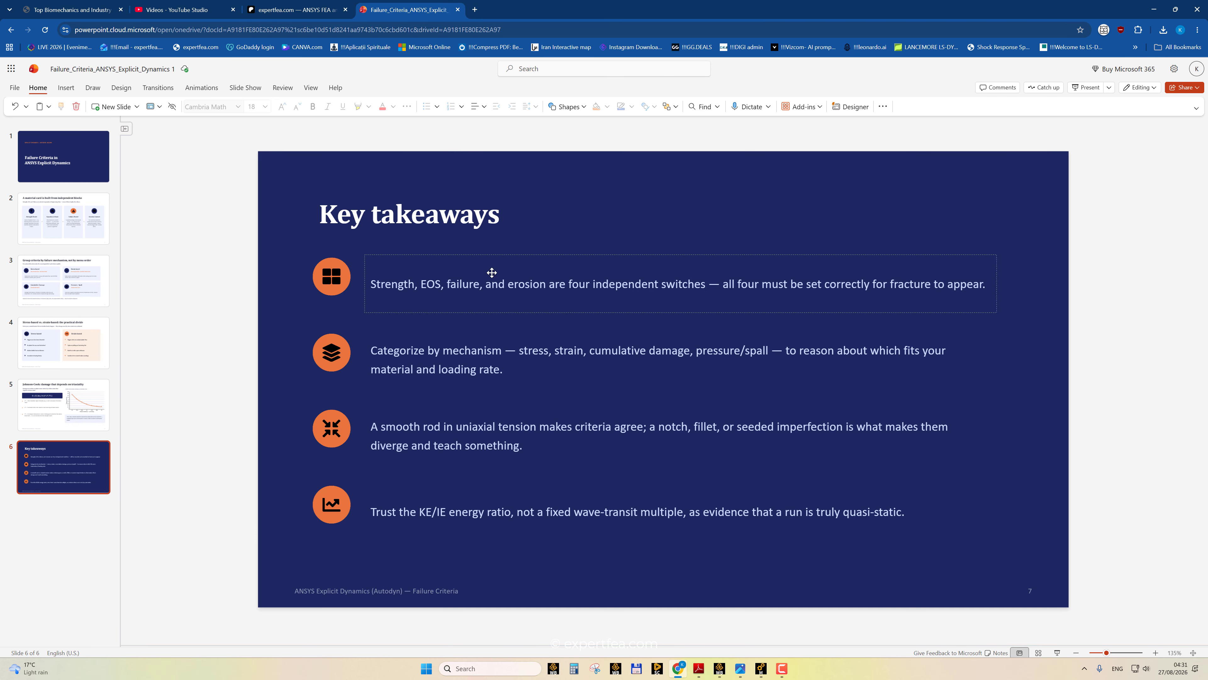
{"action": "left_click", "coordinate": [450, 282]}
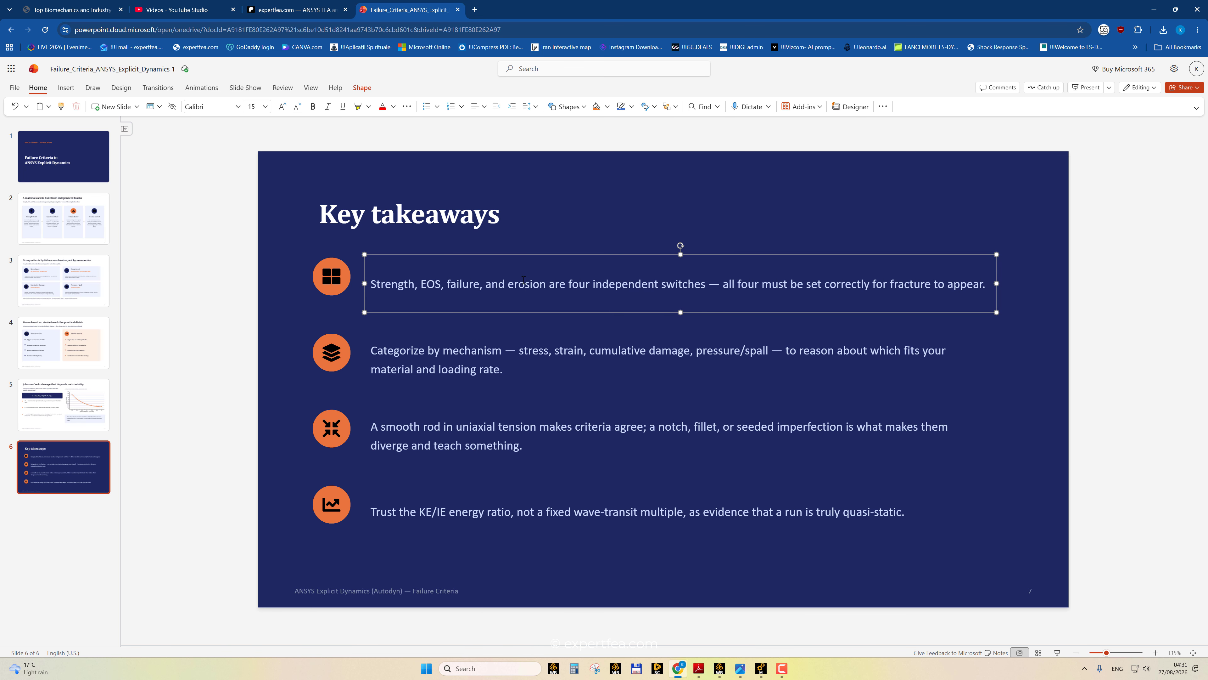
- Switch back to the Lesson 4, AL1100 with SG and JC model in Mechanical and display the DAMAGEALL result
{"action": "mouse_move", "coordinate": [761, 668]}
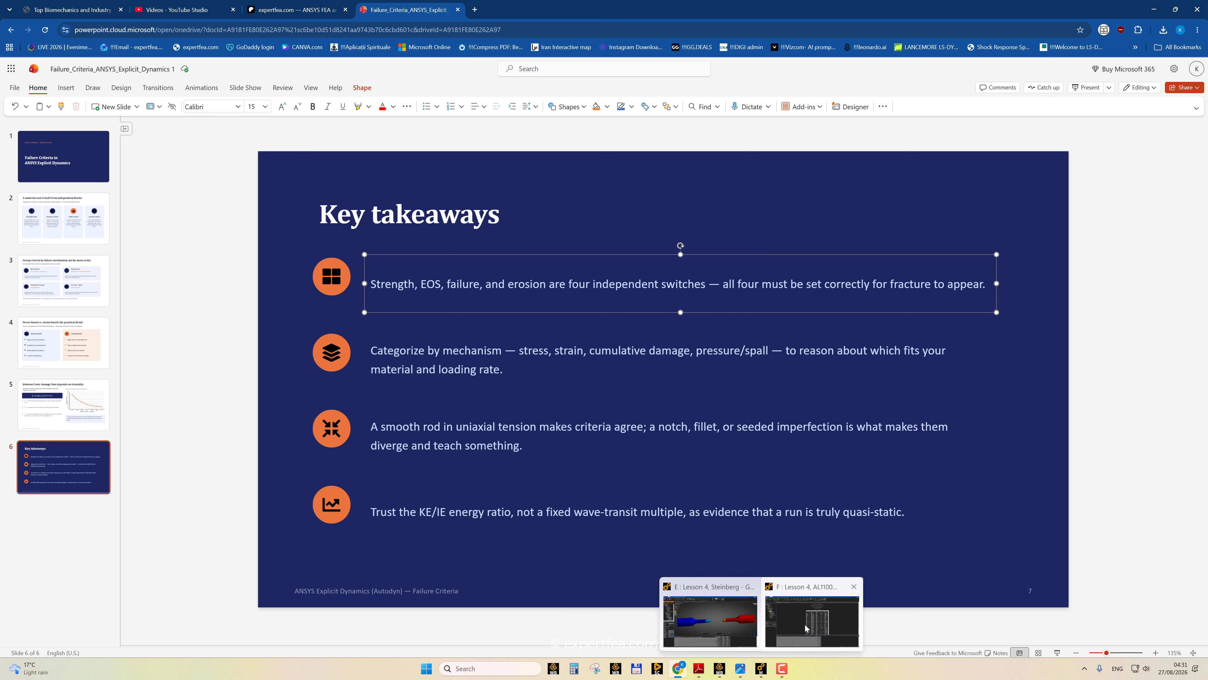
{"action": "left_click", "coordinate": [816, 622]}
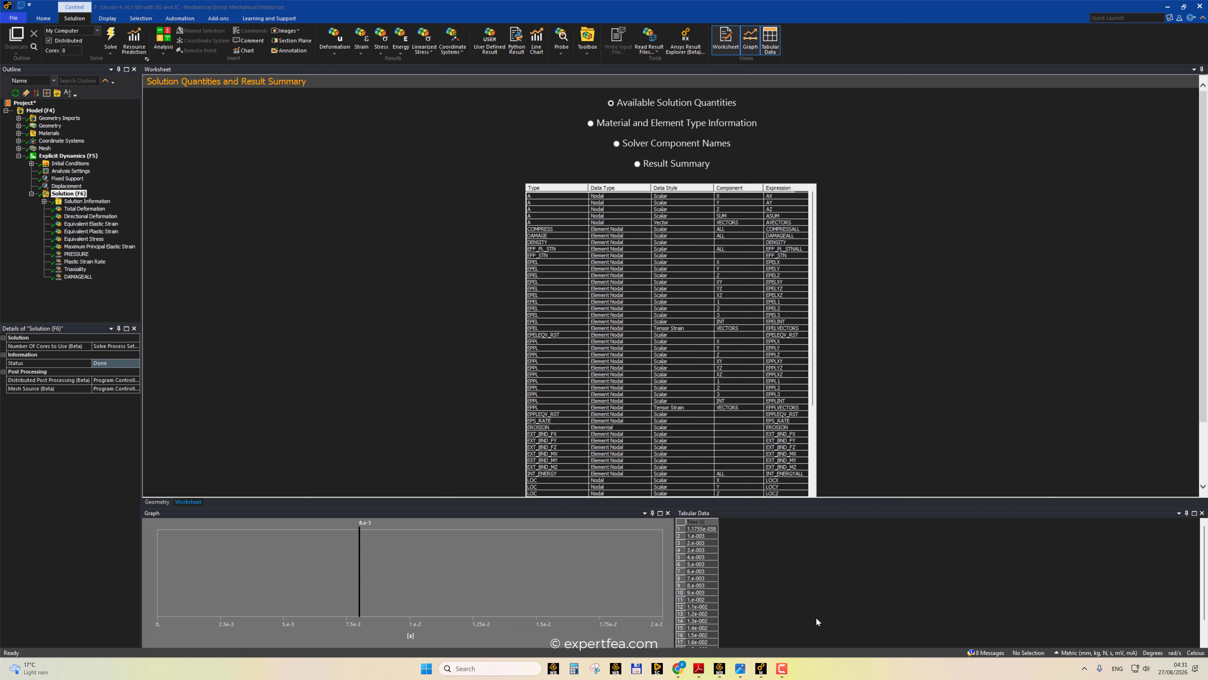
{"action": "left_click", "coordinate": [76, 278]}
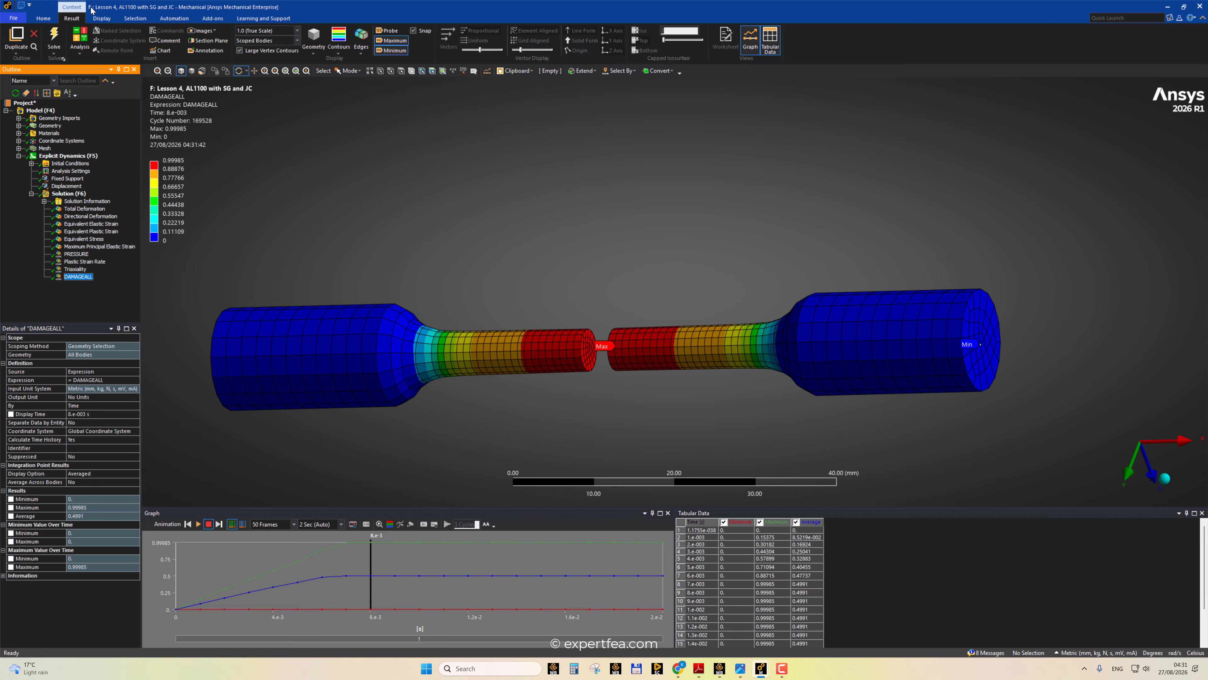
- Review the Erosion Controls in the Analysis Settings, including Geometric Strain Limit, with the step, solver and Euler domain groups collapsed
{"action": "left_click", "coordinate": [67, 173]}
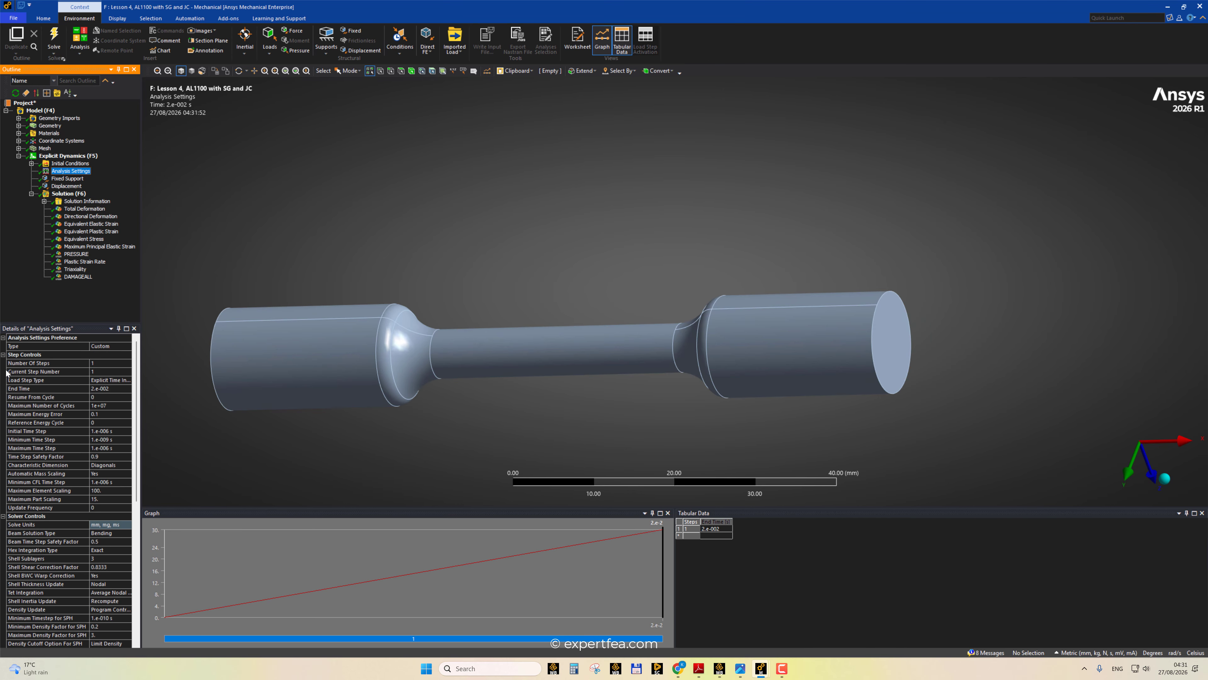
{"action": "left_click", "coordinate": [4, 355]}
{"action": "left_click", "coordinate": [3, 363]}
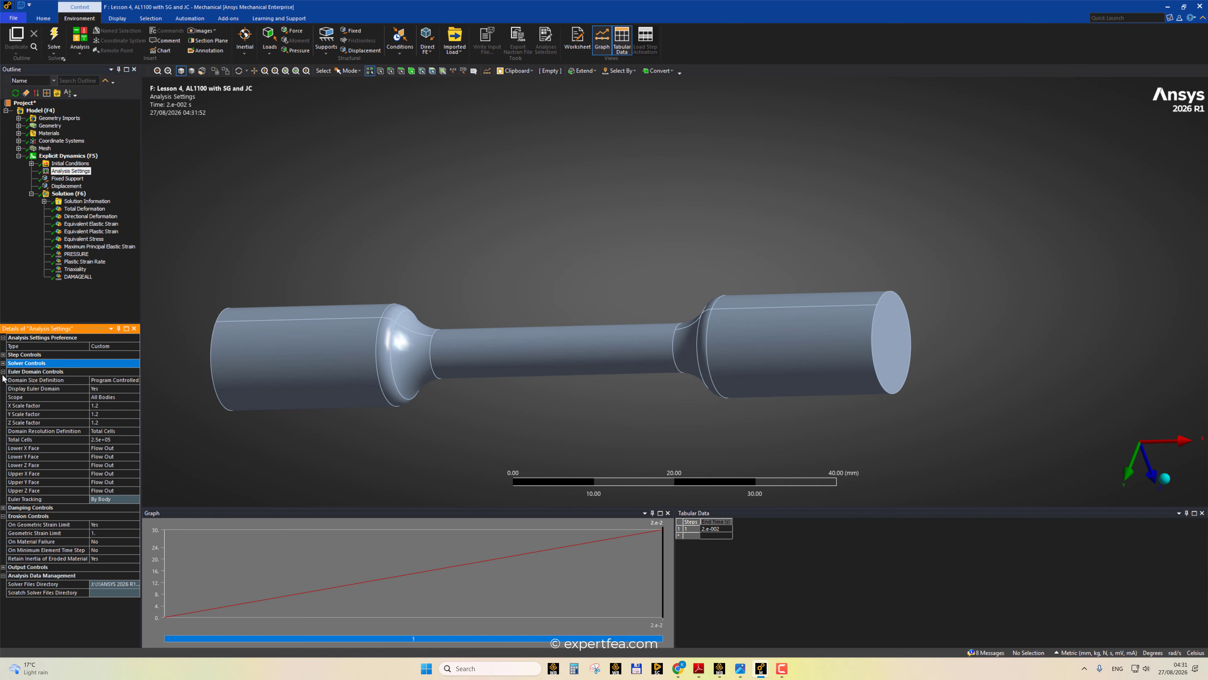
{"action": "left_click", "coordinate": [3, 372]}
{"action": "left_click", "coordinate": [99, 406]}
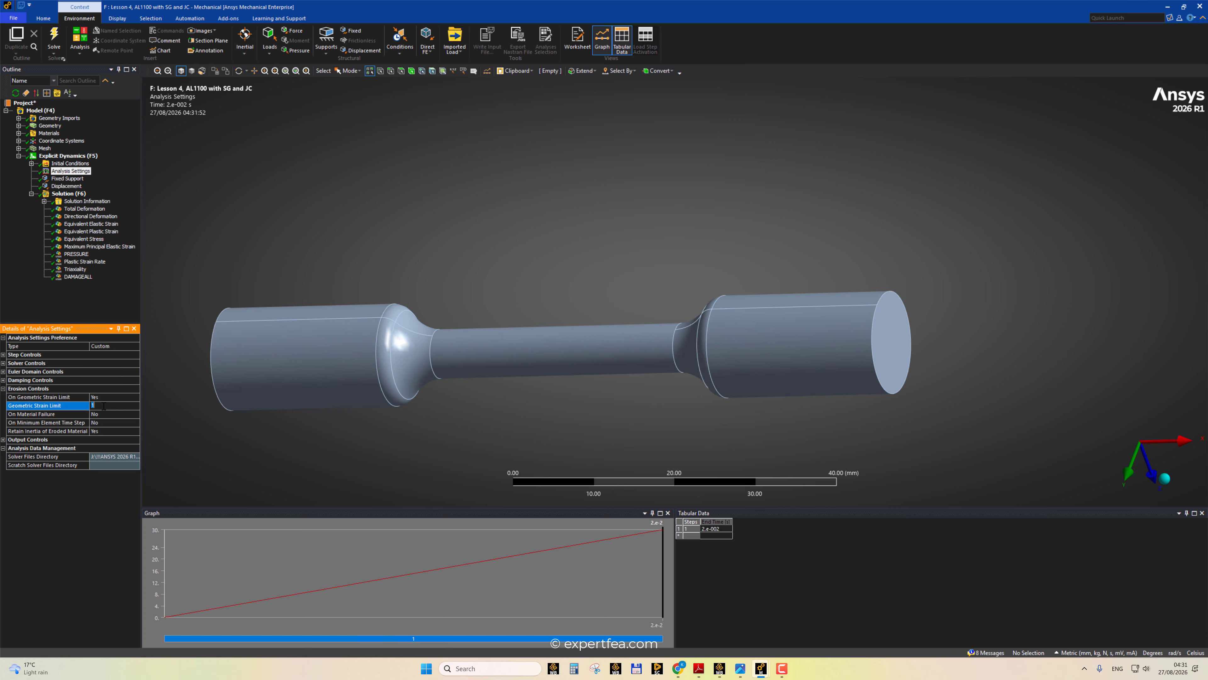
{"action": "key", "text": "Return"}
{"action": "left_click_drag", "start_coordinate": [140, 209], "coordinate": [132, 211]}
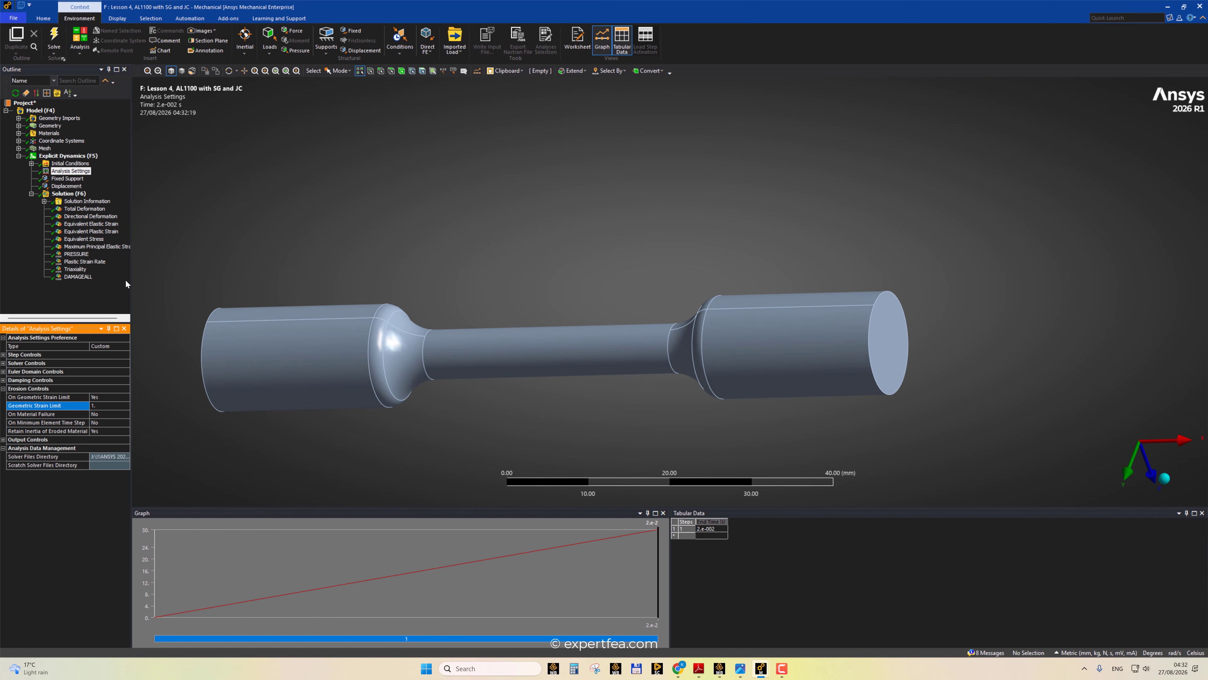
{"action": "left_click_drag", "start_coordinate": [132, 282], "coordinate": [139, 279]}
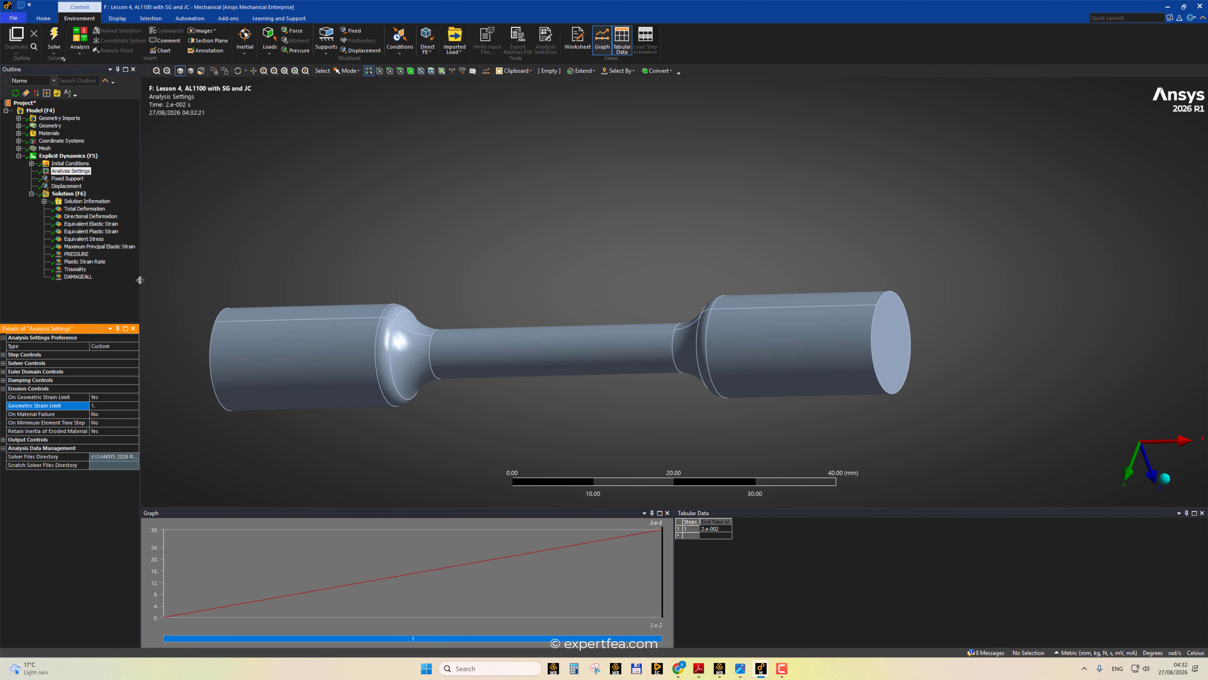
- Switch to the PowerPoint presentation and highlight the failure mechanisms from stress to pressure in the second key takeaway
{"action": "left_click", "coordinate": [675, 672]}
{"action": "left_click", "coordinate": [485, 366]}
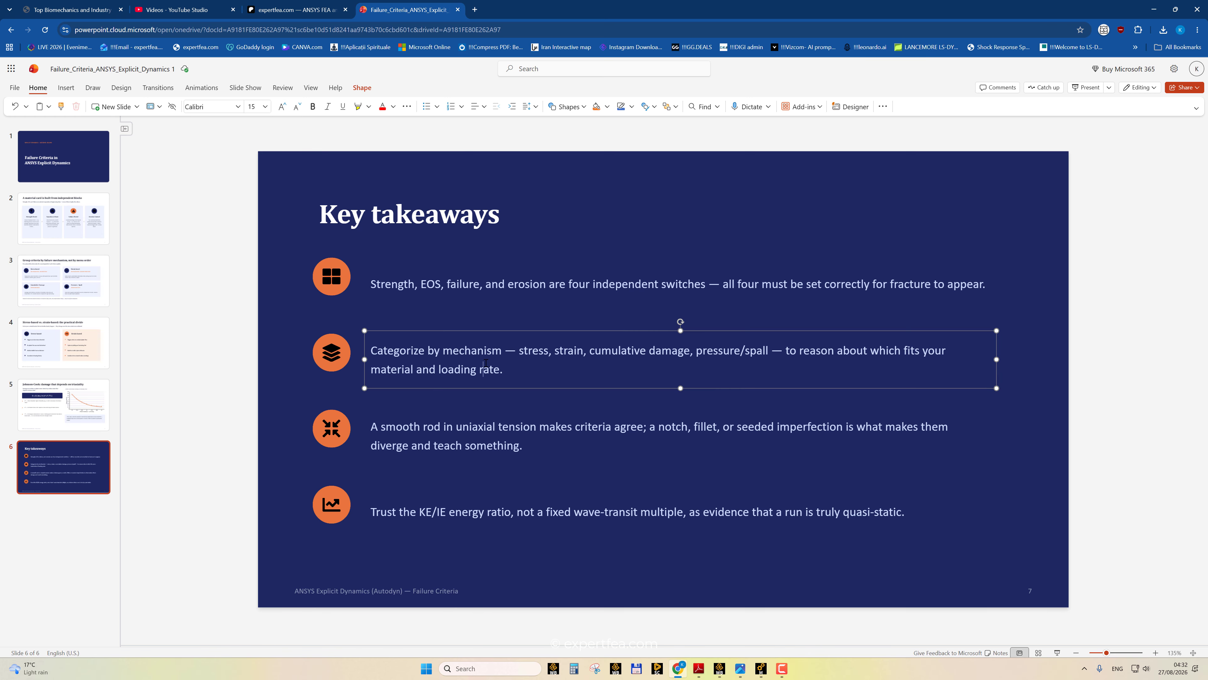
{"action": "left_click_drag", "start_coordinate": [525, 350], "coordinate": [661, 350]}
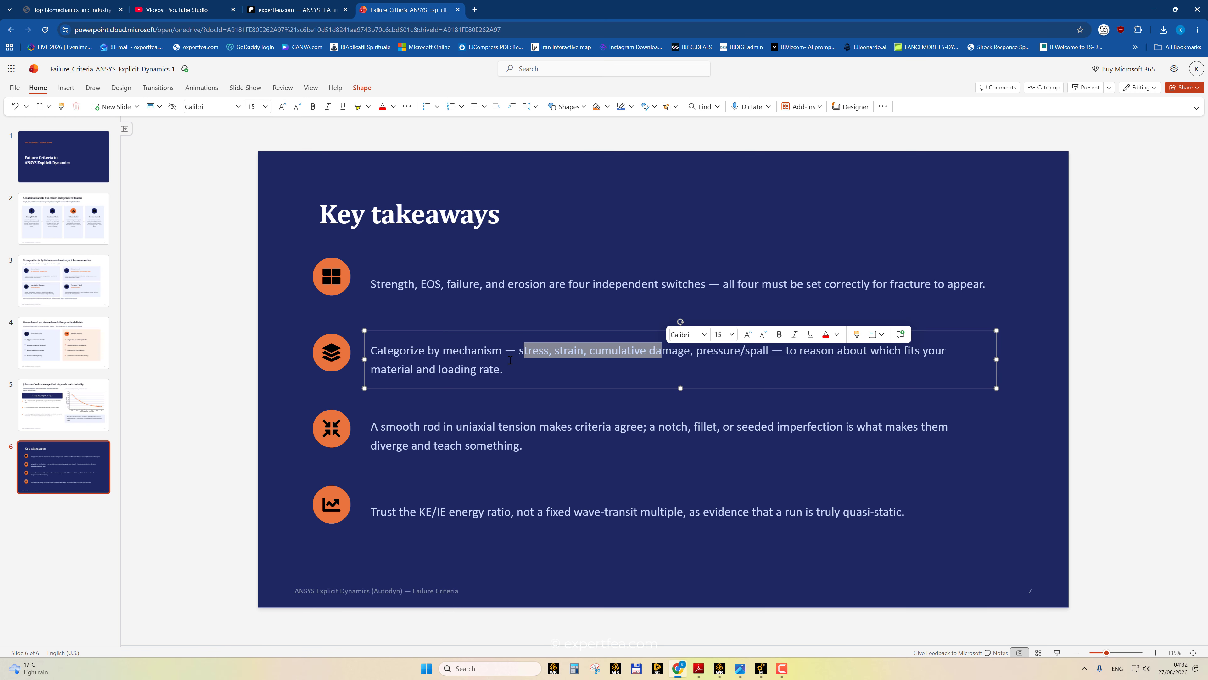
{"action": "left_click", "coordinate": [511, 424]}
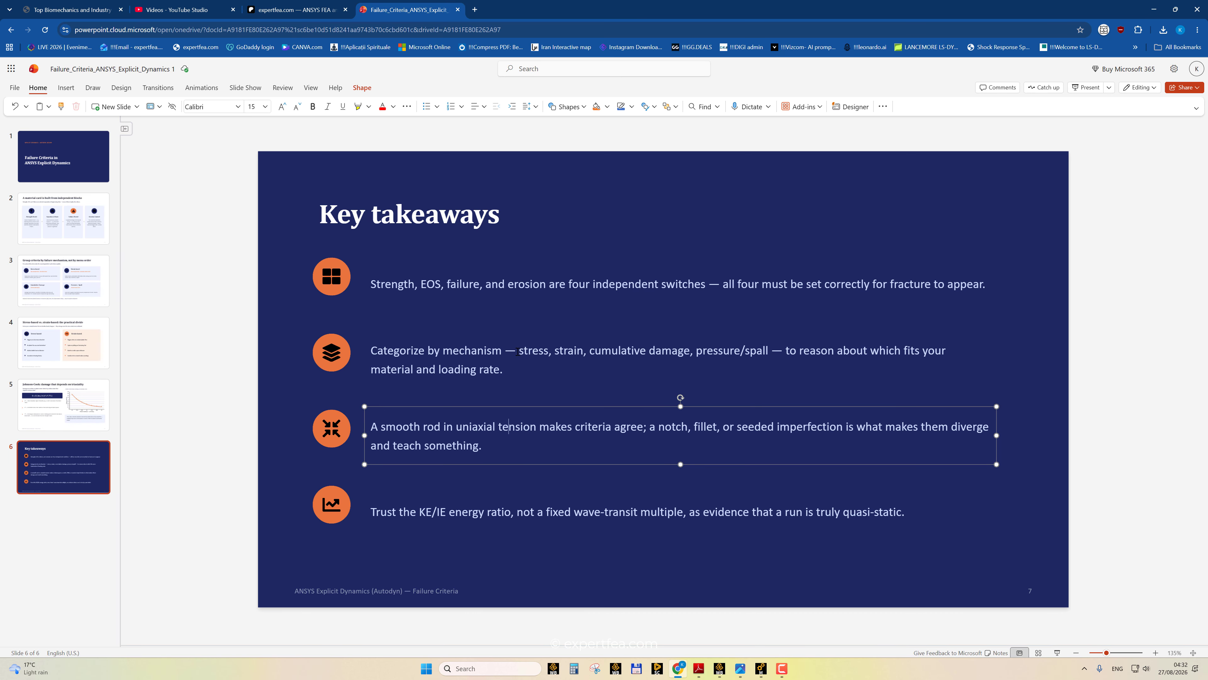
{"action": "left_click_drag", "start_coordinate": [521, 352], "coordinate": [746, 351]}
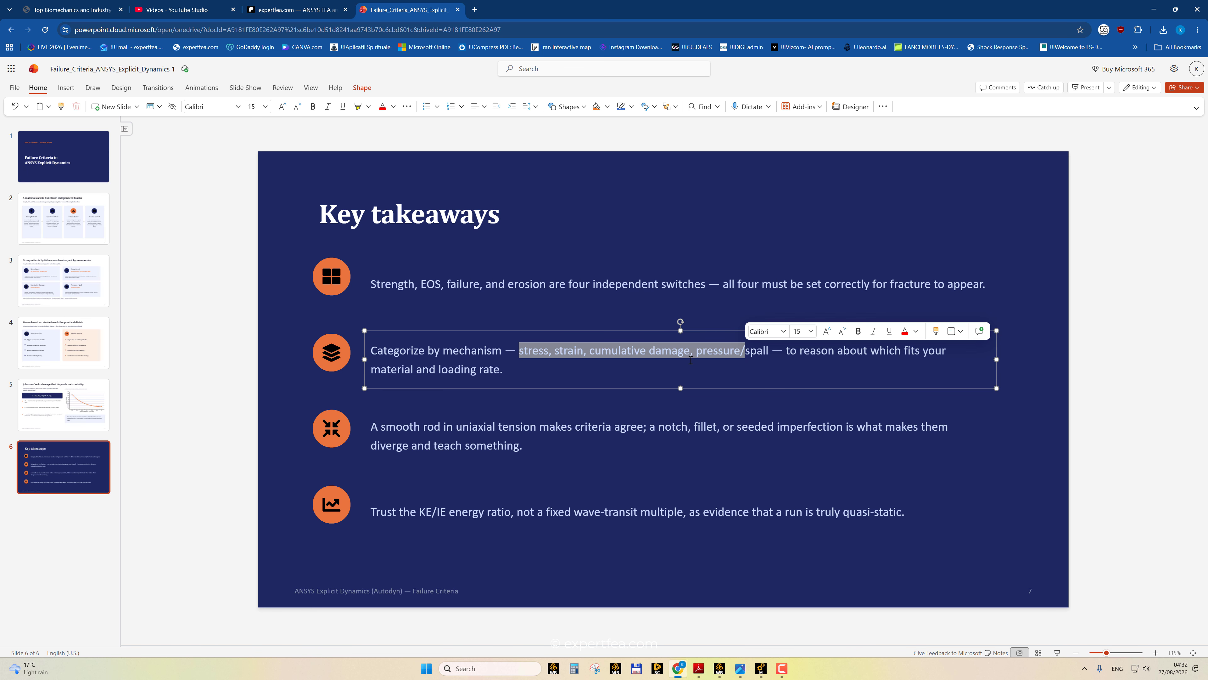
{"action": "left_click", "coordinate": [707, 354]}
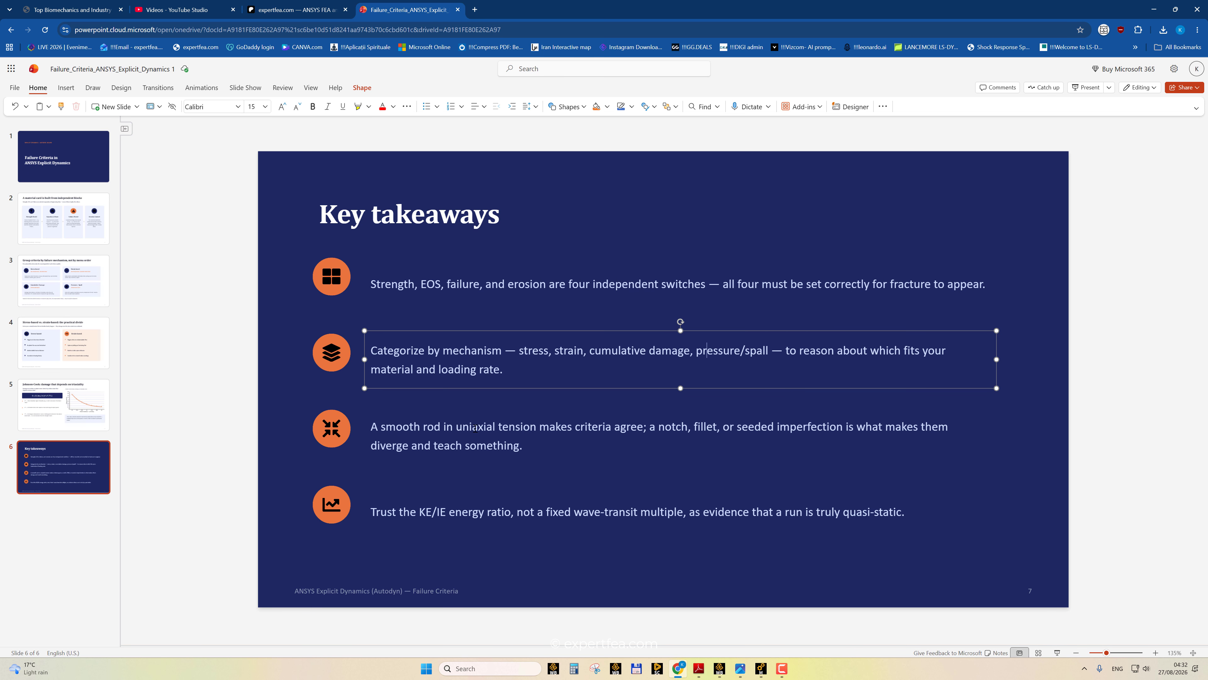
- Review the smooth rod versus notch takeaway and the KE/IE energy ratio takeaway on the Key takeaways slide
{"action": "left_click_drag", "start_coordinate": [472, 427], "coordinate": [834, 427]}
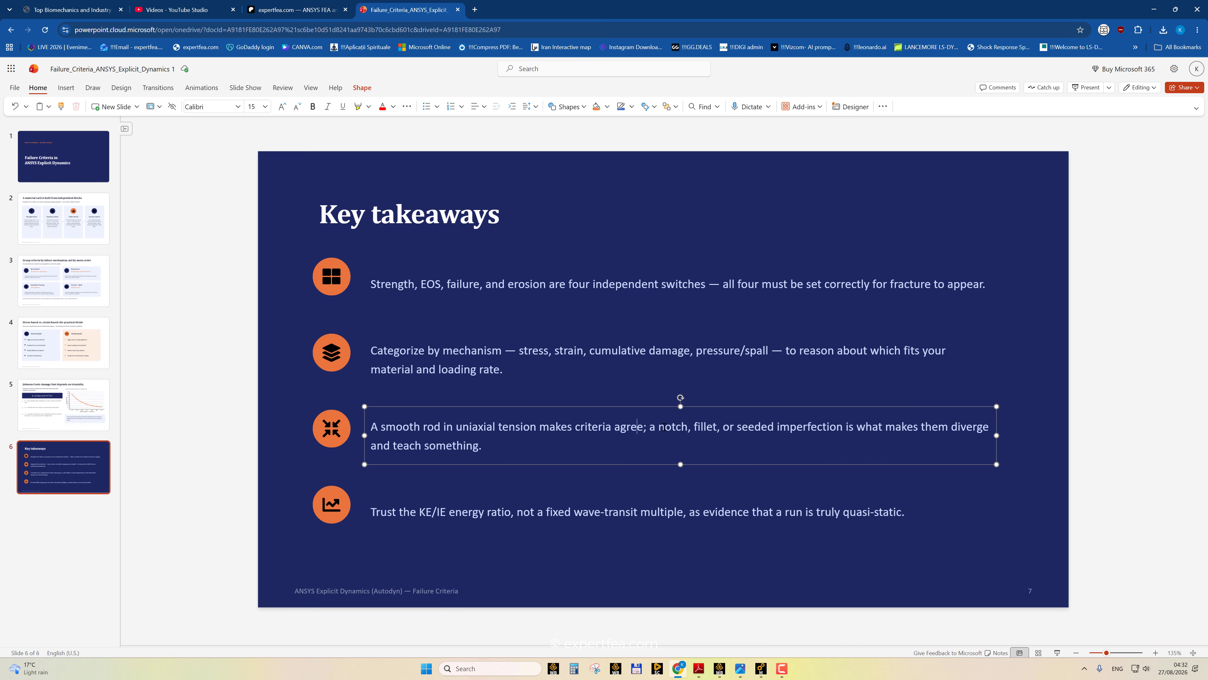
{"action": "left_click_drag", "start_coordinate": [656, 427], "coordinate": [823, 427]}
{"action": "left_click", "coordinate": [489, 490]}
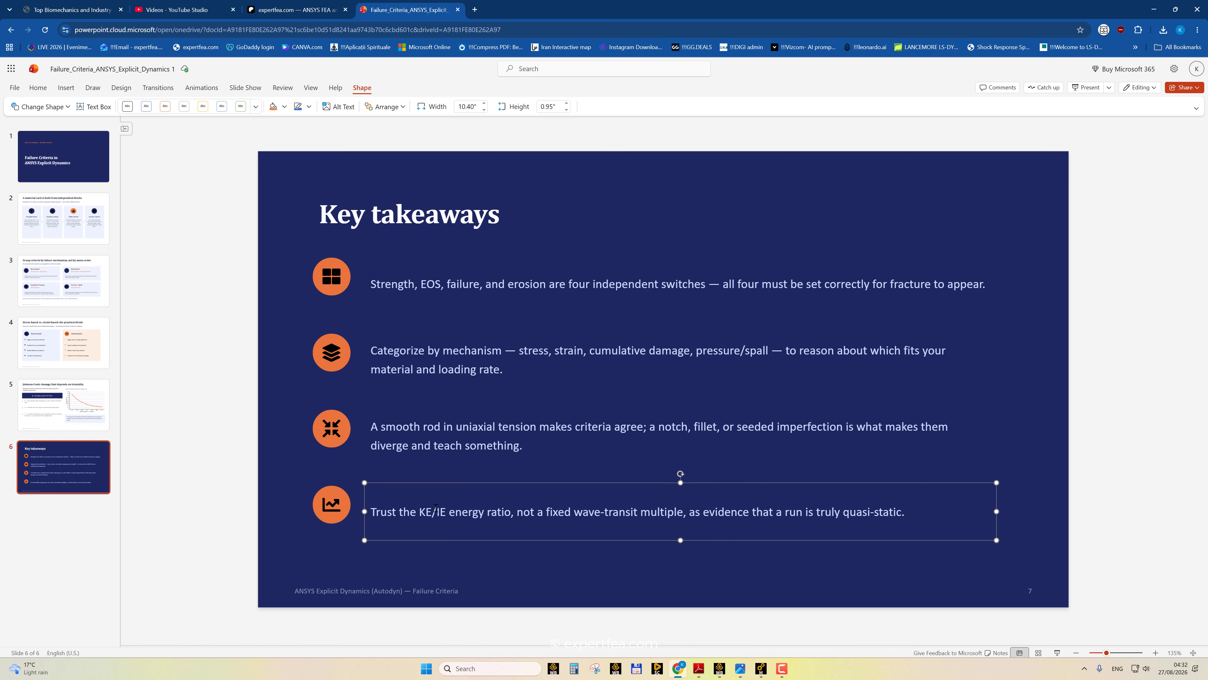